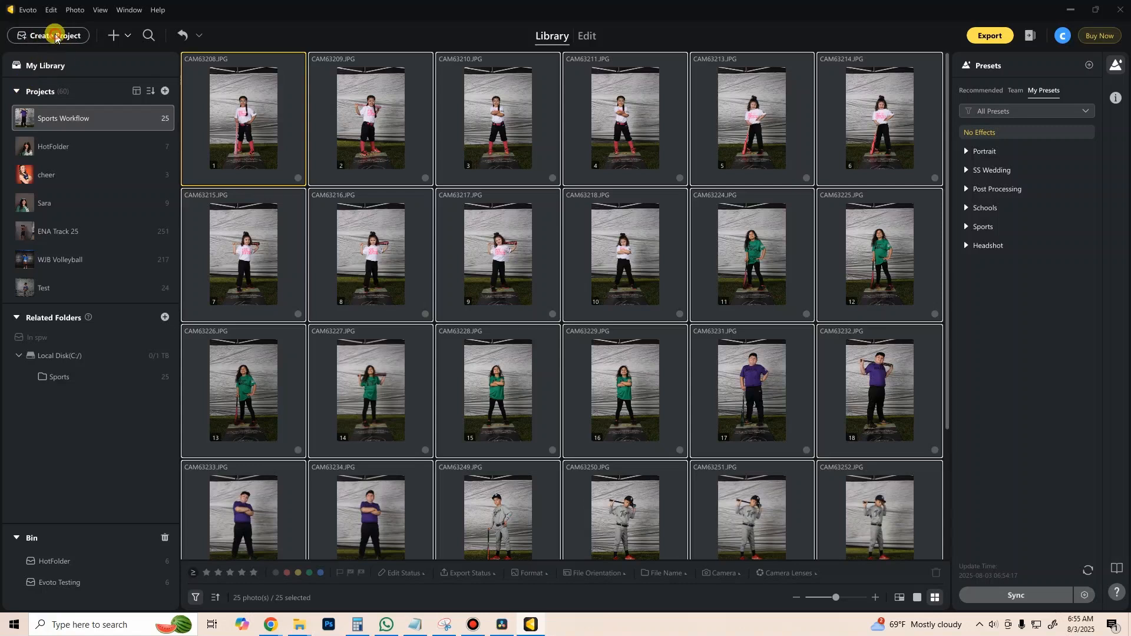
Create a new project named School Workflow.
left_click(51, 36)
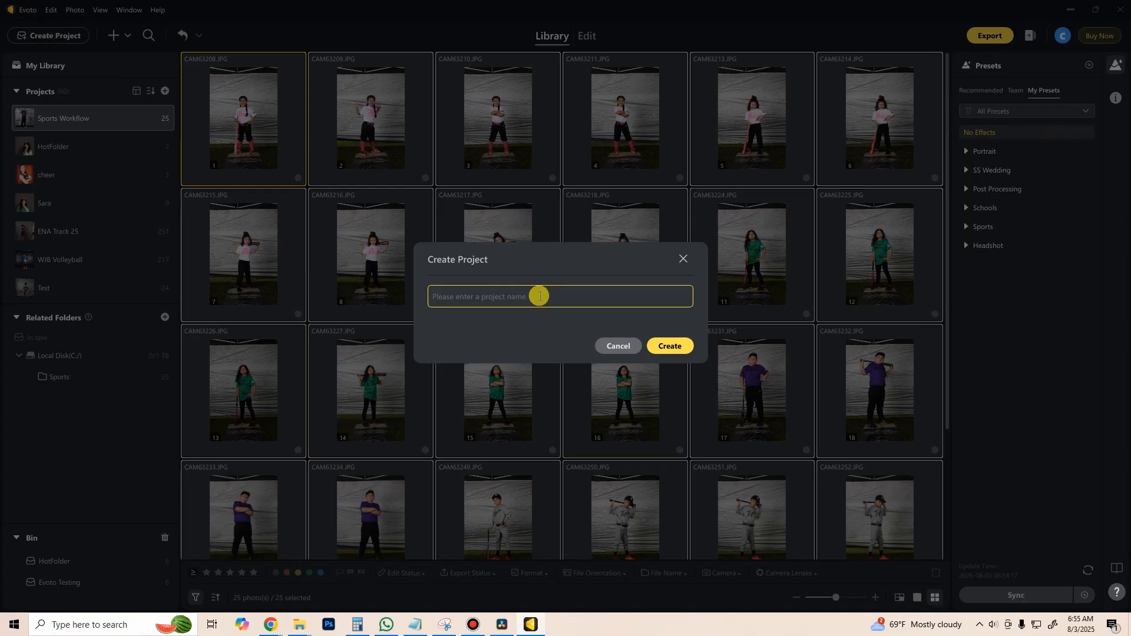
type("School Workflow")
left_click(669, 346)
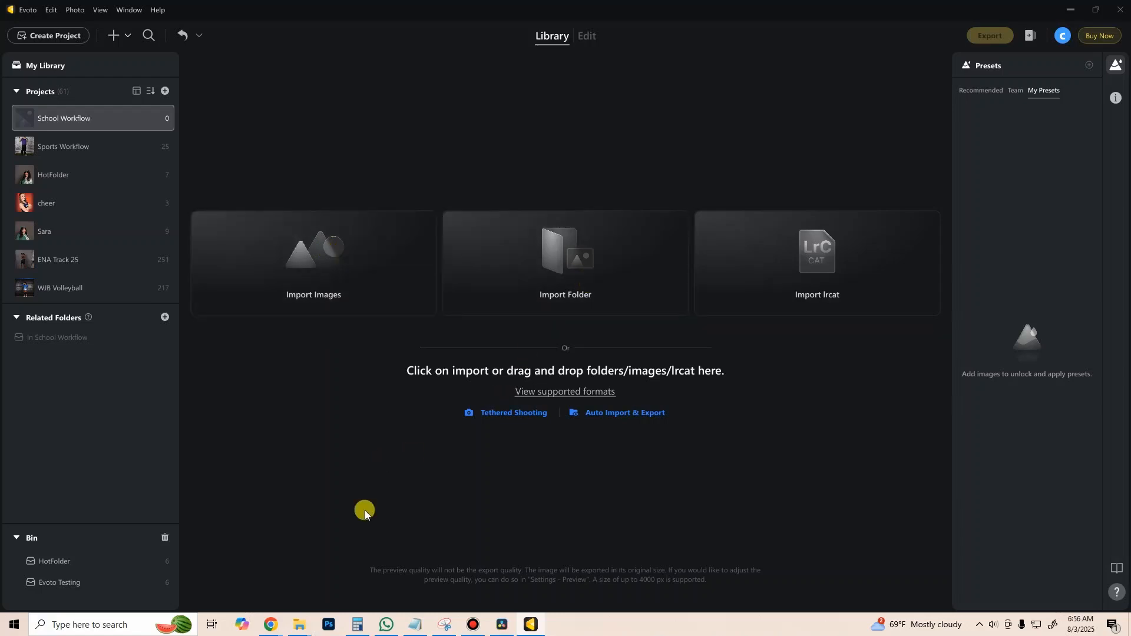
Switch to File Explorer and import all photos from the Schools folder in Evoto_workflow into the School Workflow project.
left_click(294, 605)
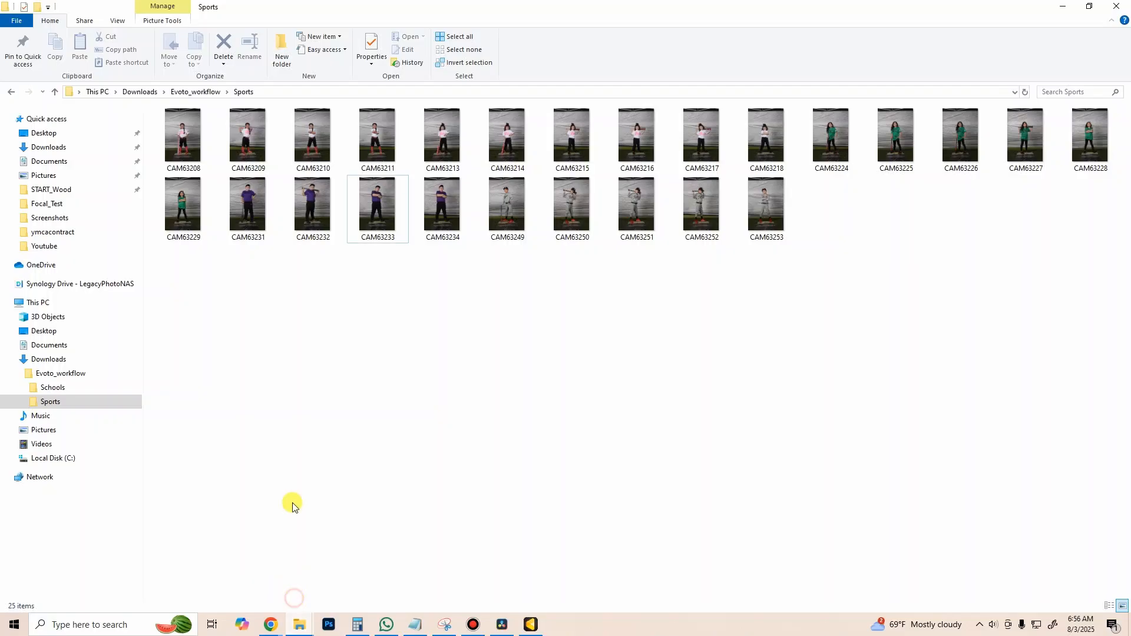
left_click(200, 93)
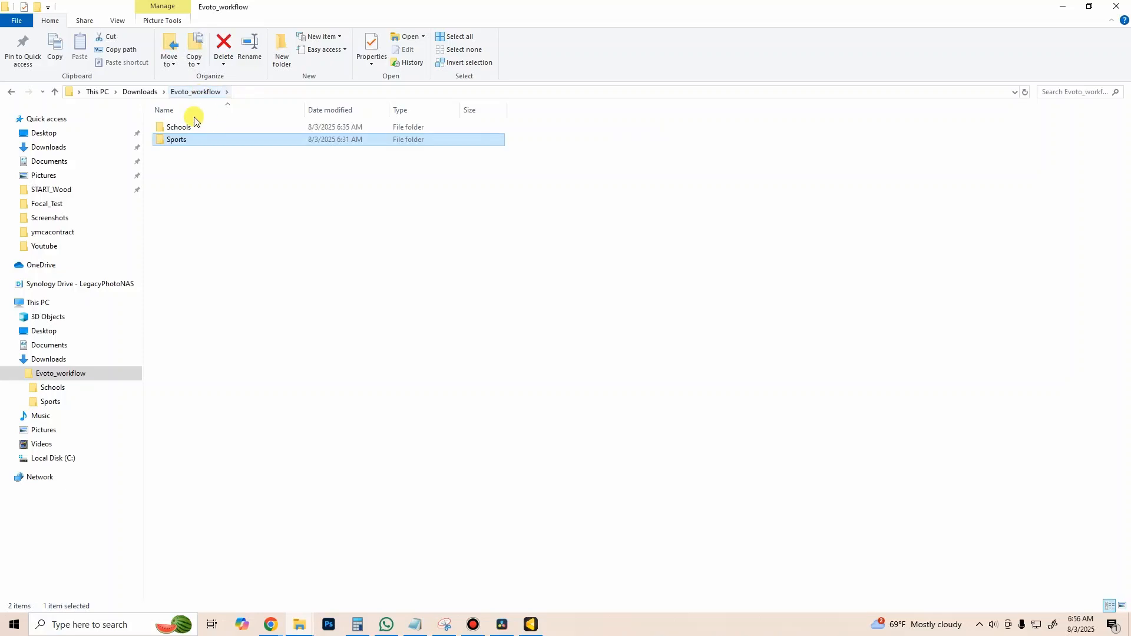
double_click(194, 125)
left_click_drag(170, 194, 1113, 142)
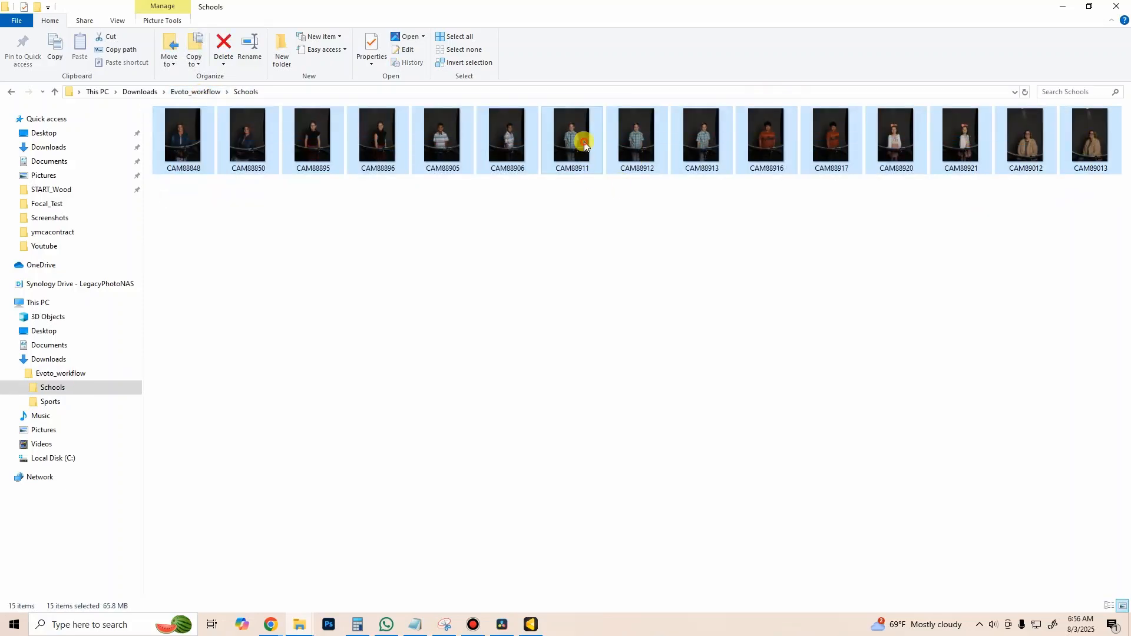
left_click_drag(575, 143, 449, 323)
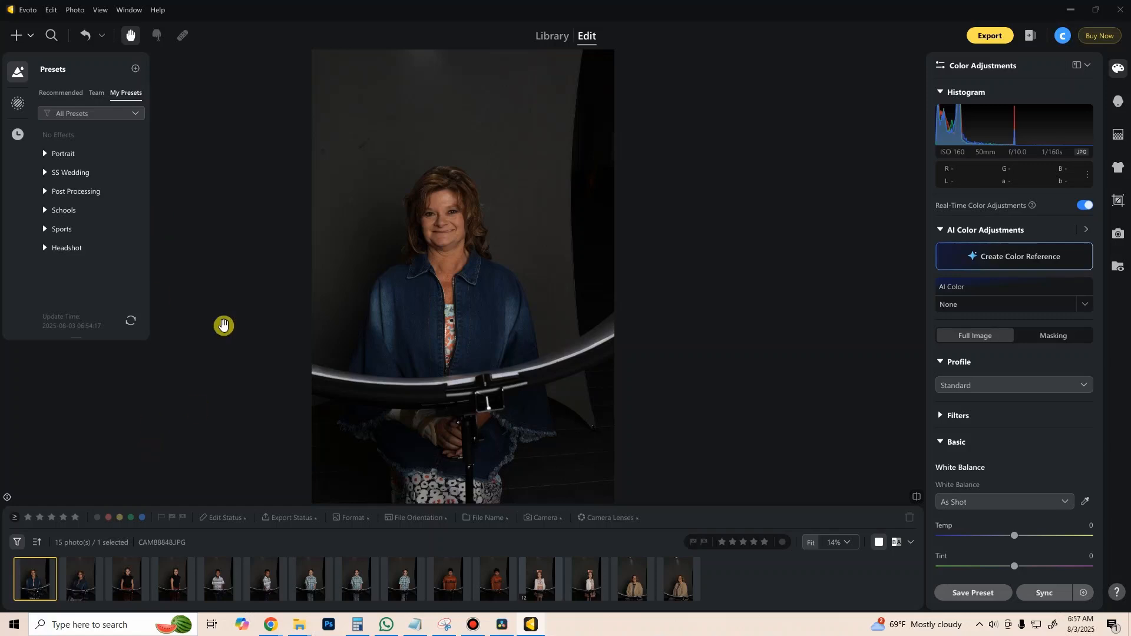
Expand the Schools preset group, compare the portraits one after another, and give CAM88911.JPG a one-star rating.
left_click(43, 213)
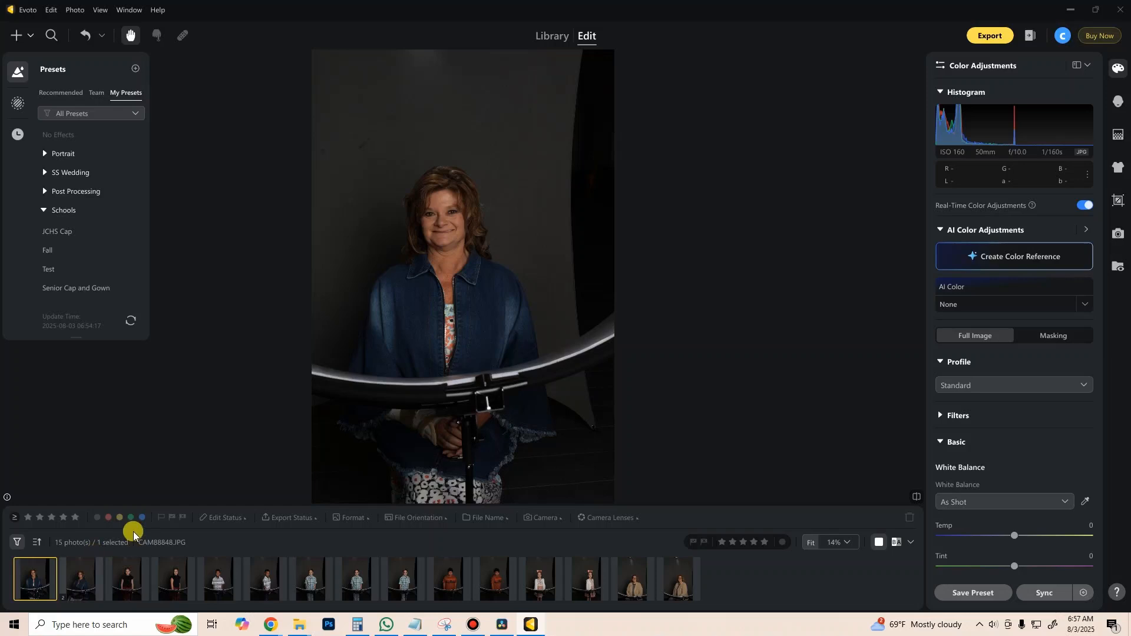
key("Right")
key("Right")
key("Right")
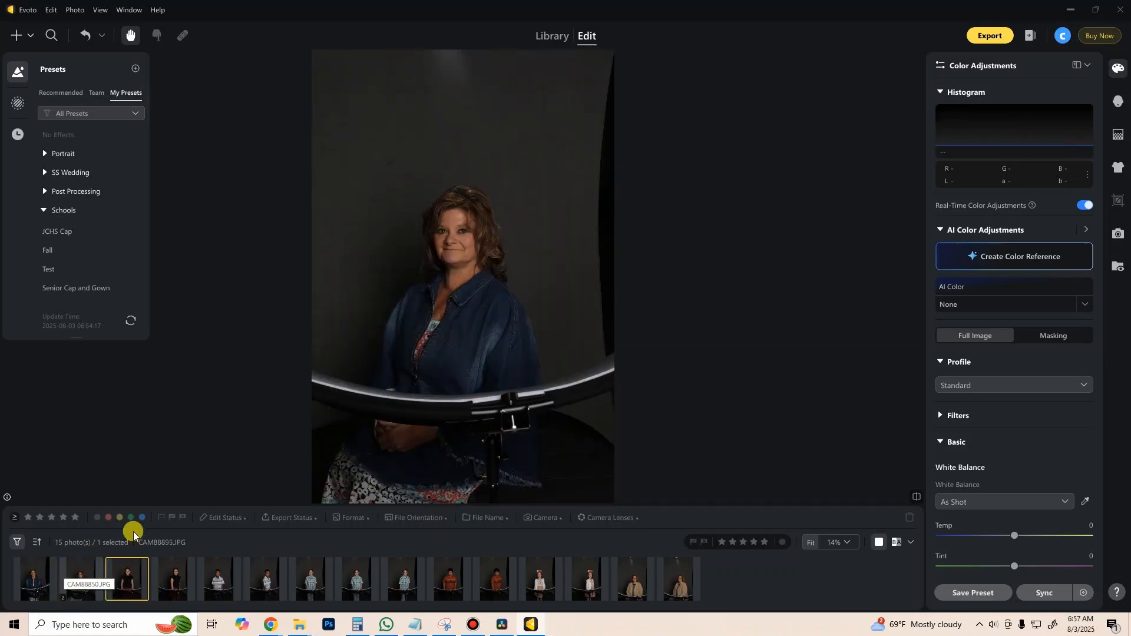
key("Right")
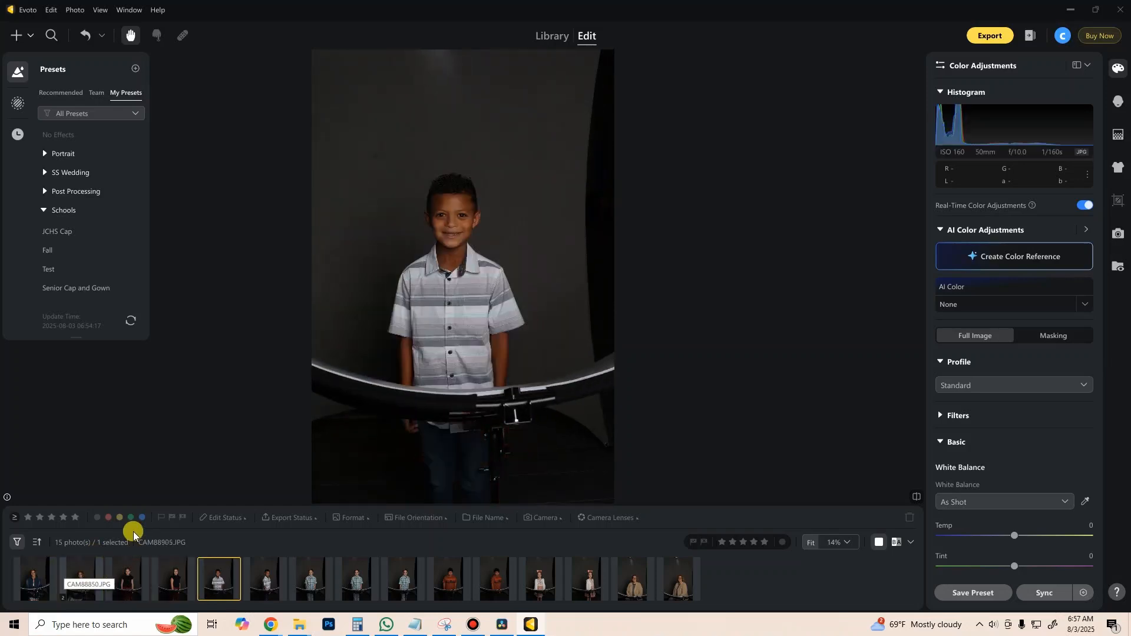
key("Right")
key("Right")
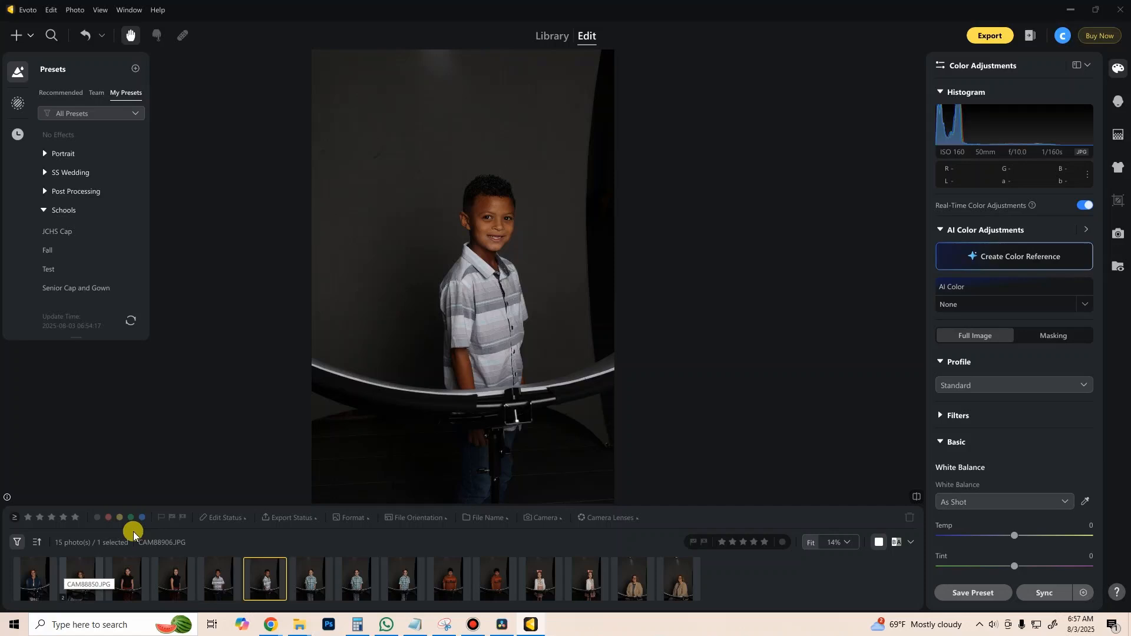
key("Right")
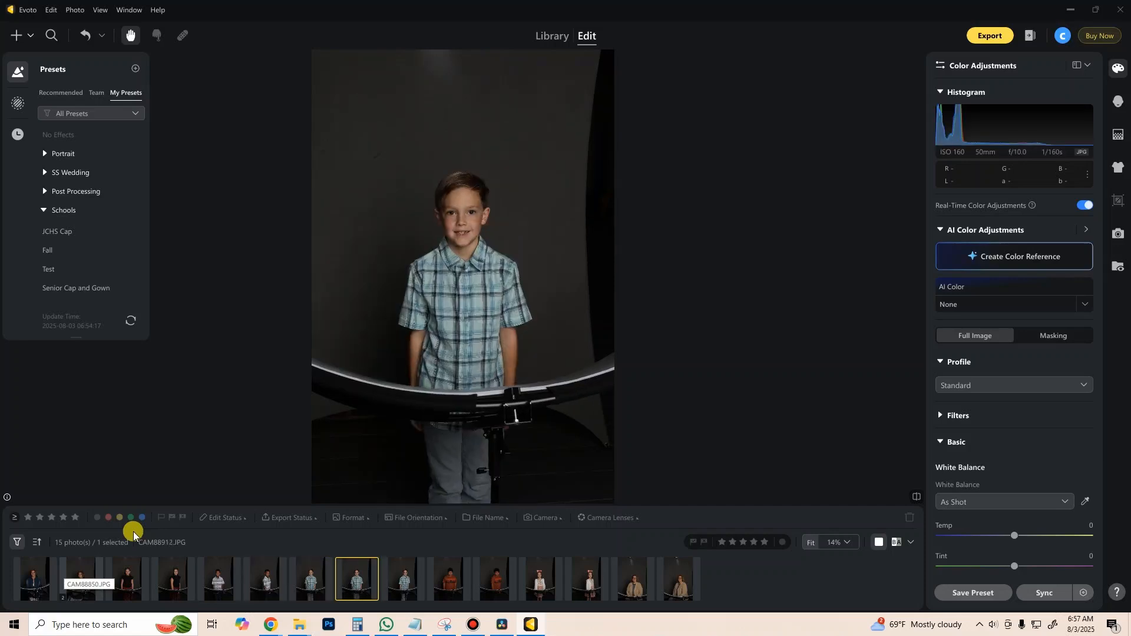
key("Left")
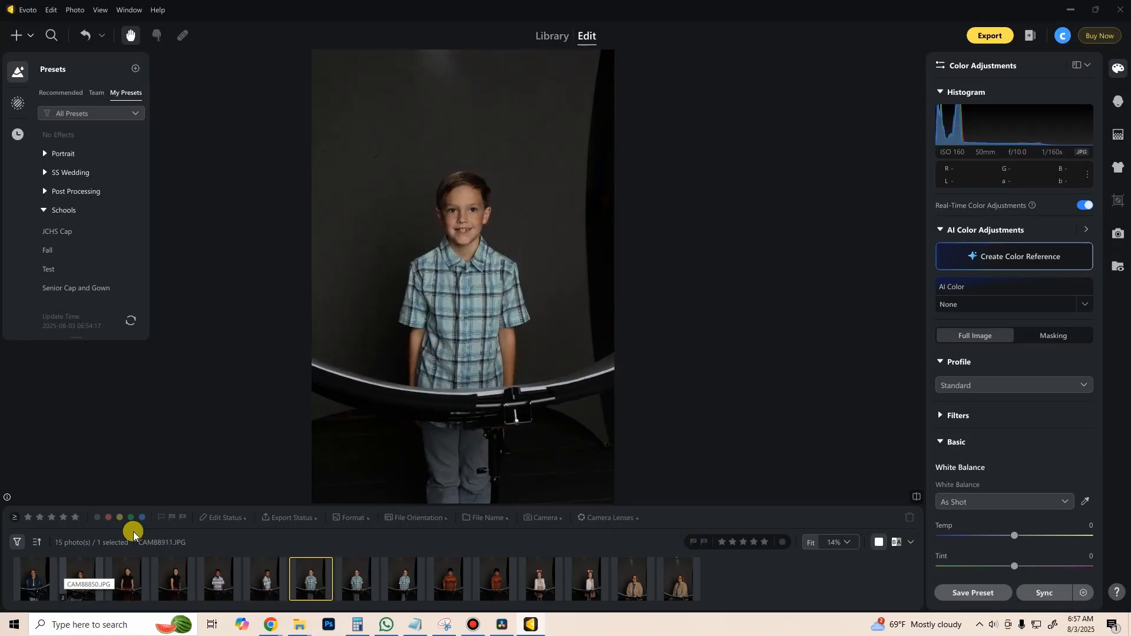
key("Right")
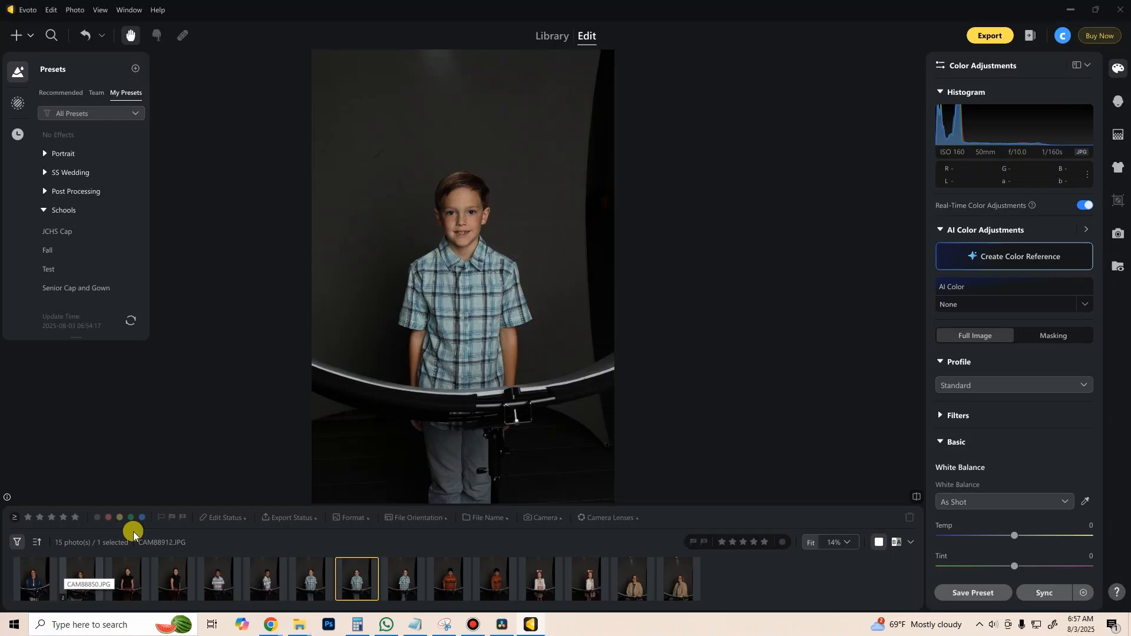
key("Left")
key("1")
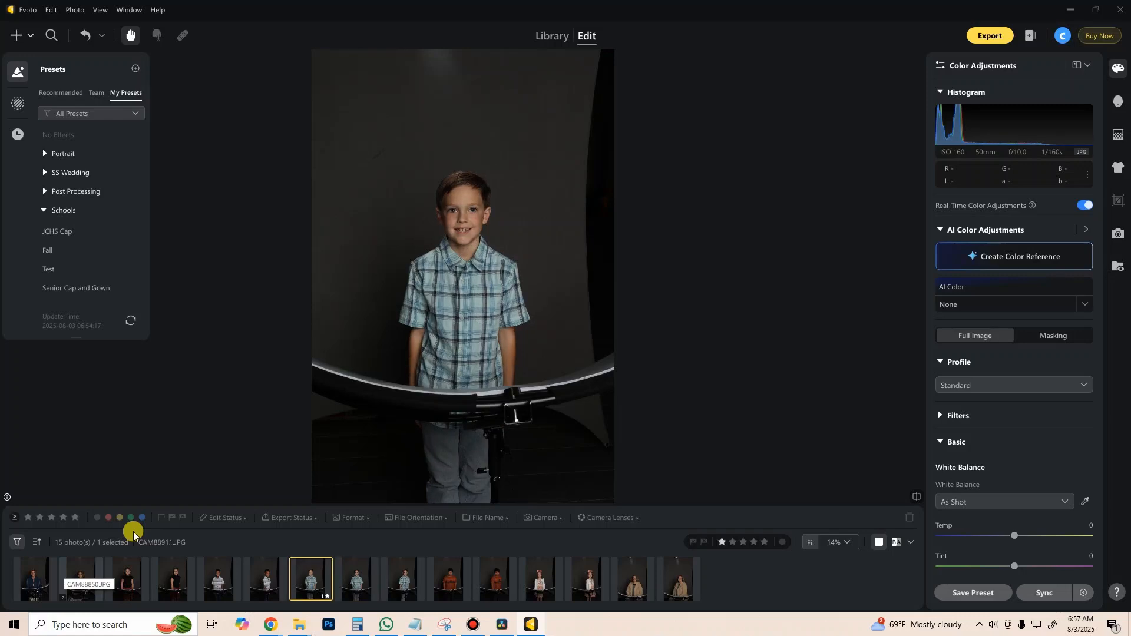
Review the remaining portraits after CAM88911.JPG through to the end of the filmstrip for further rejects.
key("Right")
key("Right")
key("Right")
key("Right")
key("Right")
key("Right")
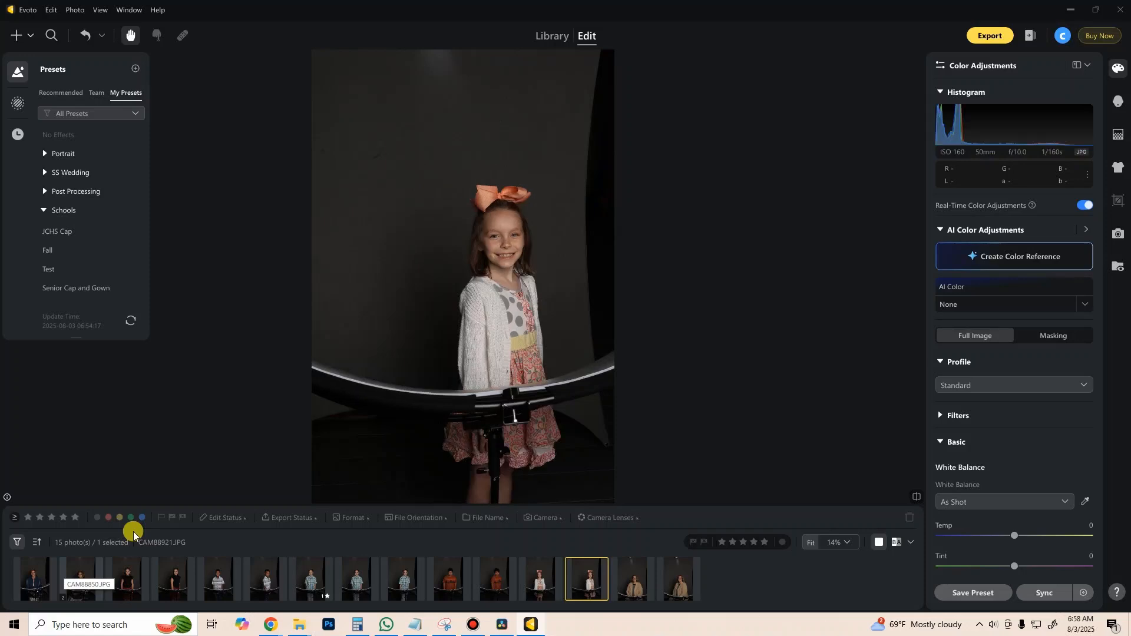
key("Right")
key("Right")
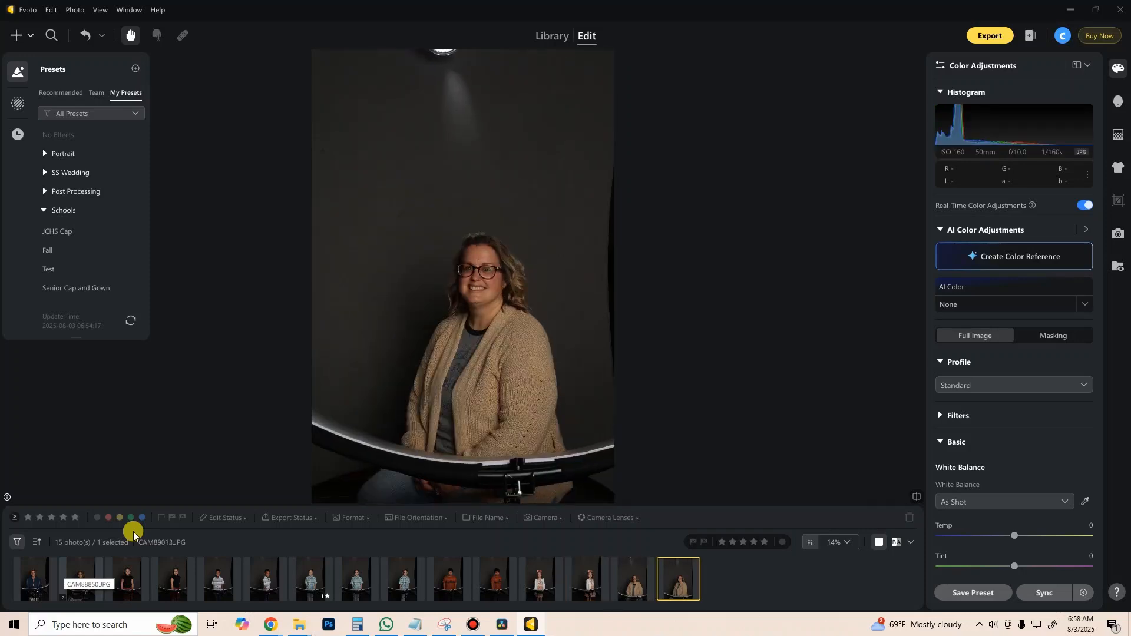
key("Left")
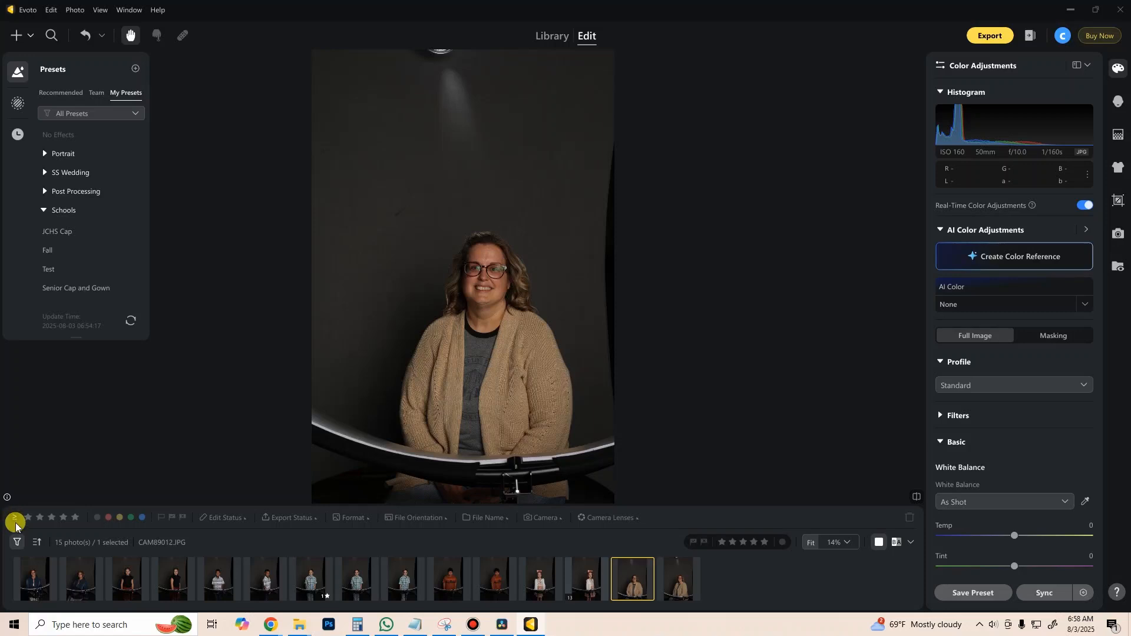
Set the star-rating filter to Only so the one-star photo is hidden, and select the first photo in the filmstrip.
left_click(13, 520)
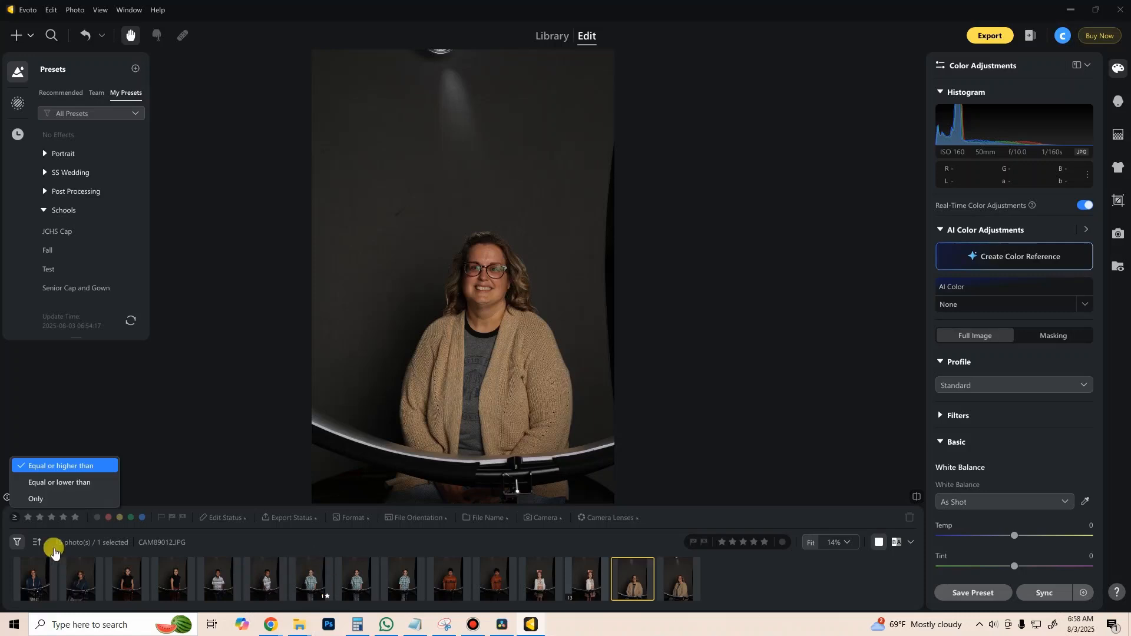
left_click(36, 500)
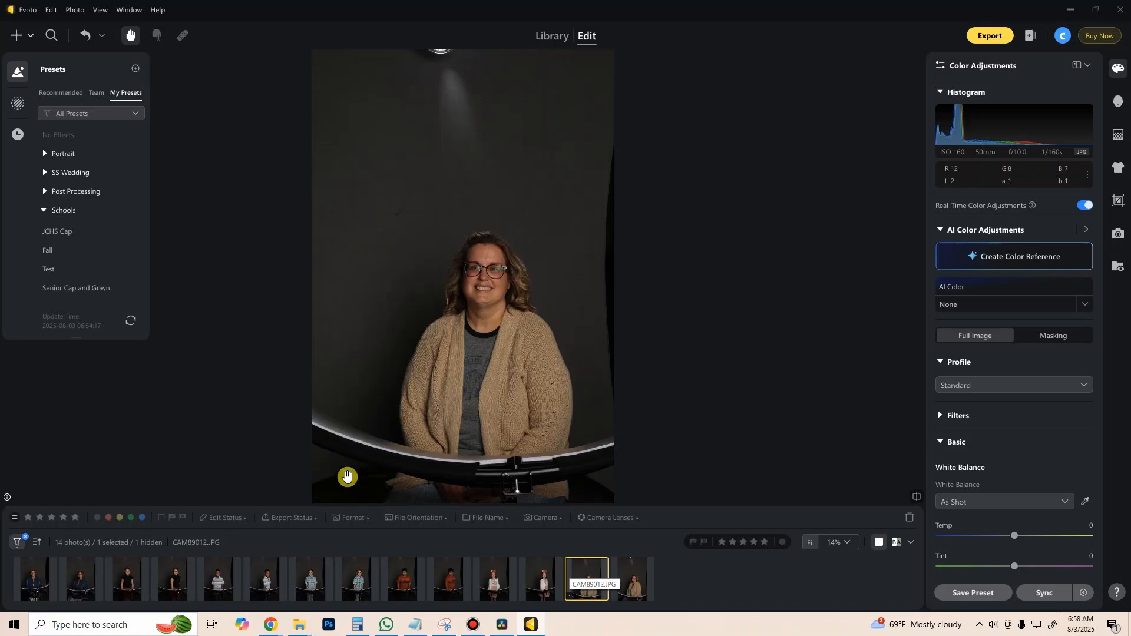
left_click(33, 577)
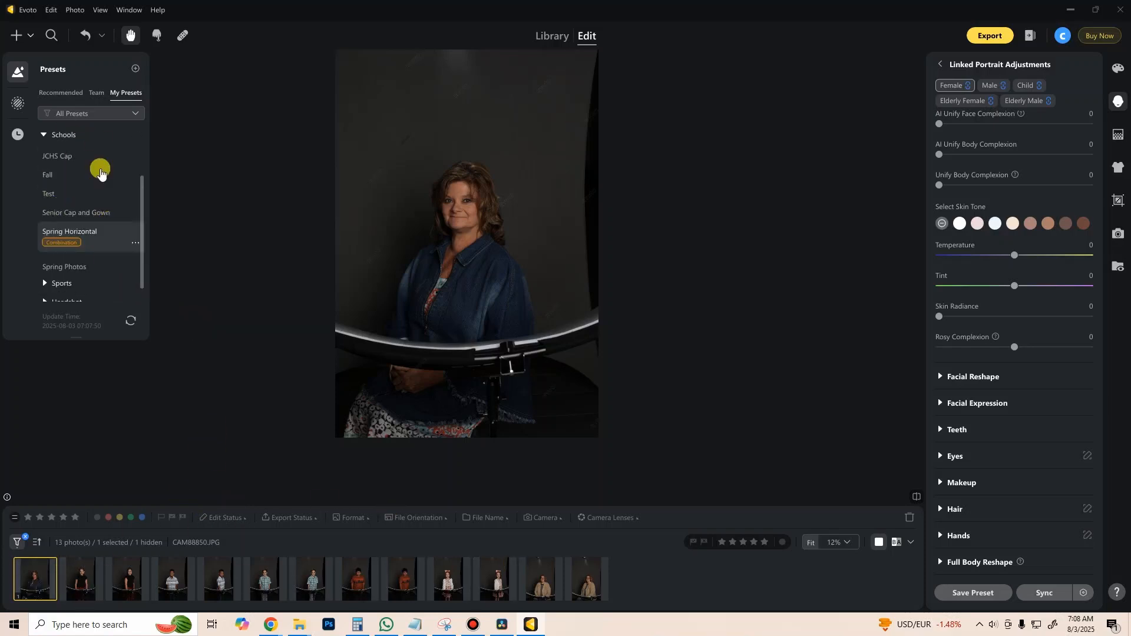
Apply the Fall preset from the Schools group to CAM88850.JPG.
left_click(41, 138)
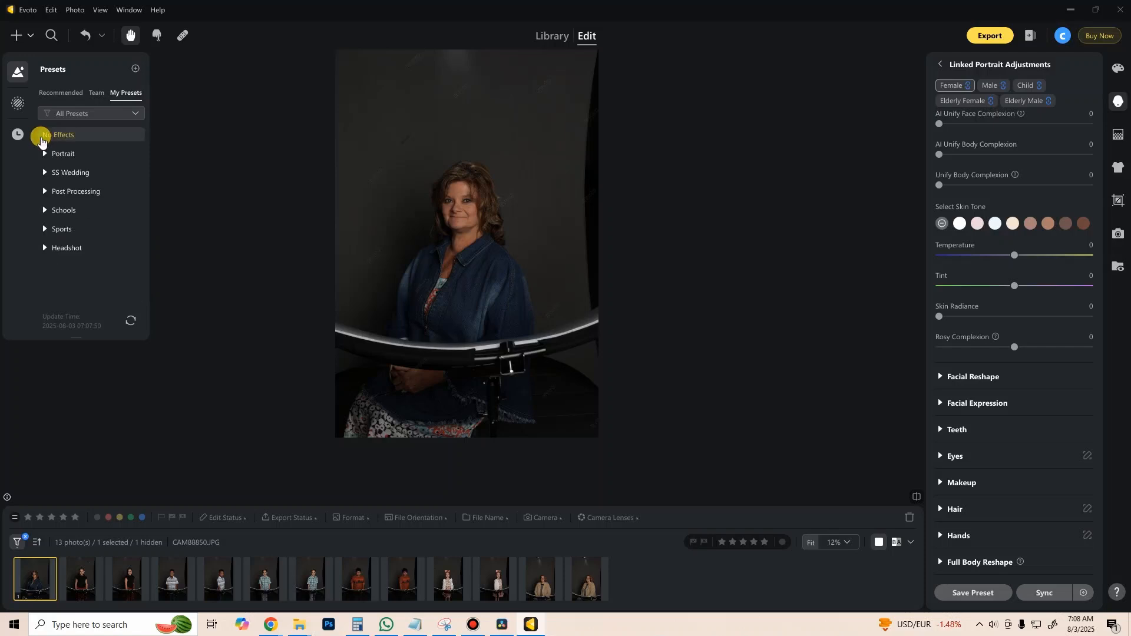
left_click(45, 211)
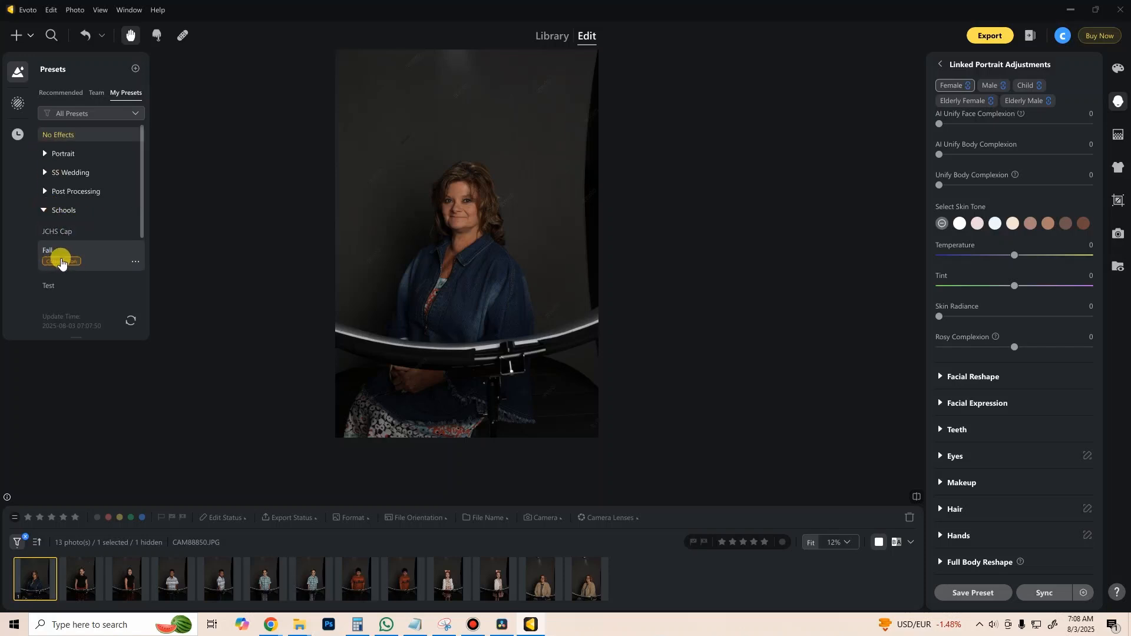
left_click(85, 253)
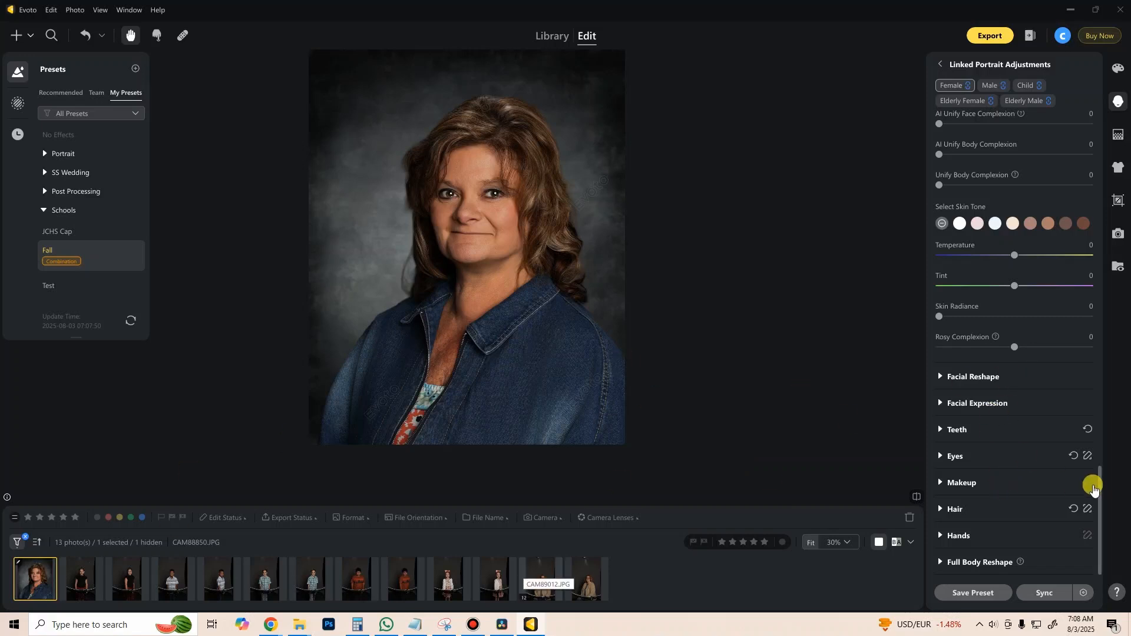
Raise the exposure of CAM88850.JPG to 0.80 in the color adjustments.
left_click(1118, 68)
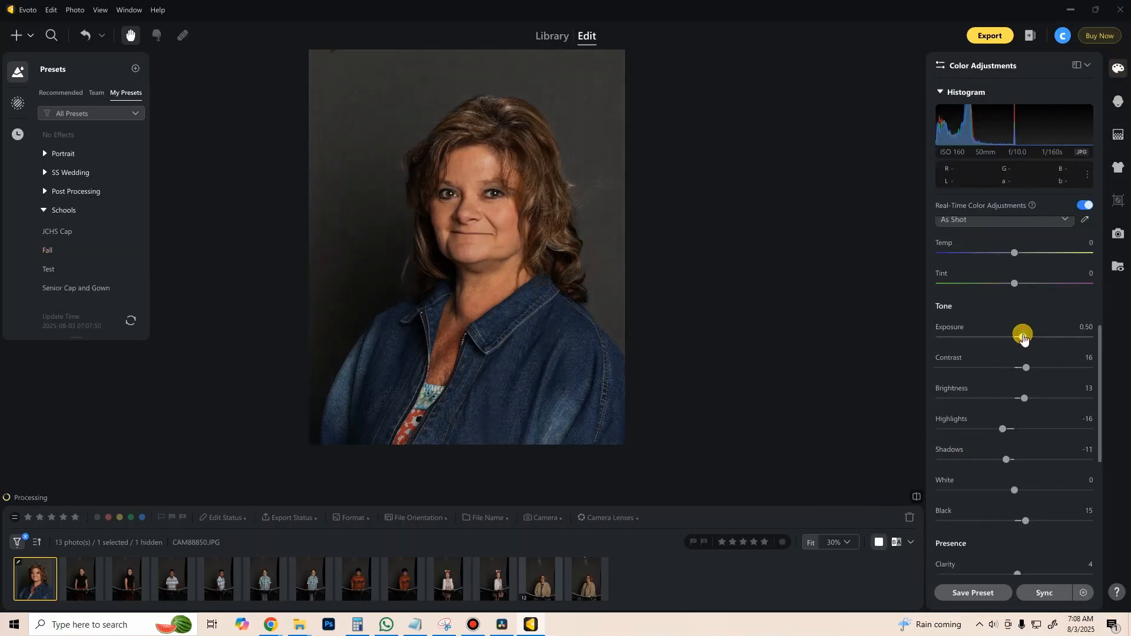
scroll(1023, 338, "up", 1)
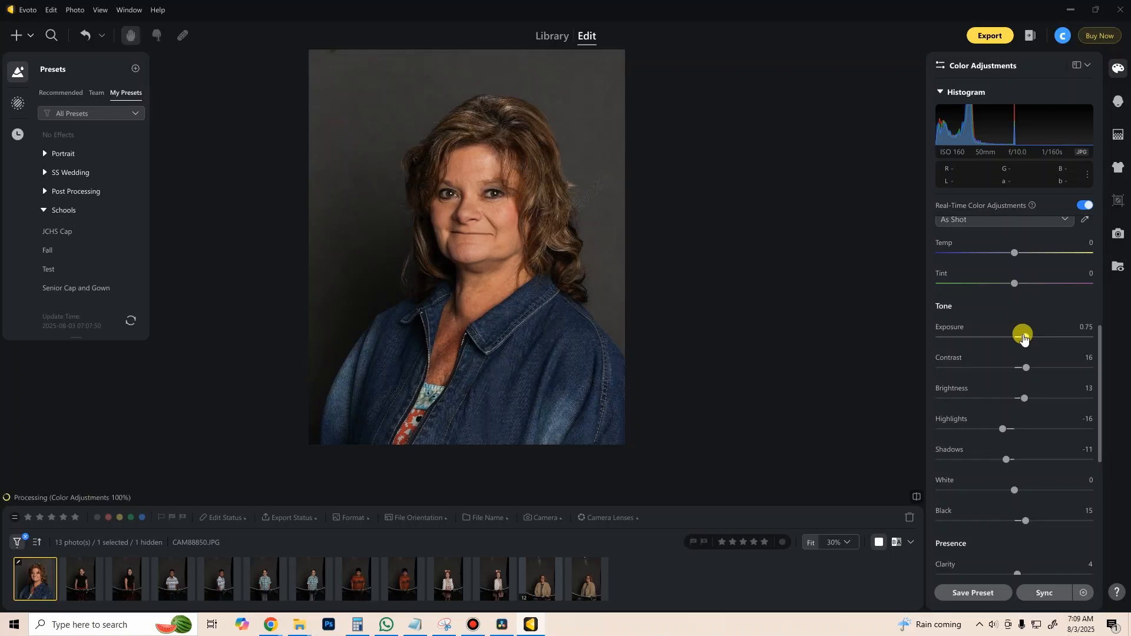
scroll(1023, 338, "up", 3)
scroll(1023, 337, "up", 1)
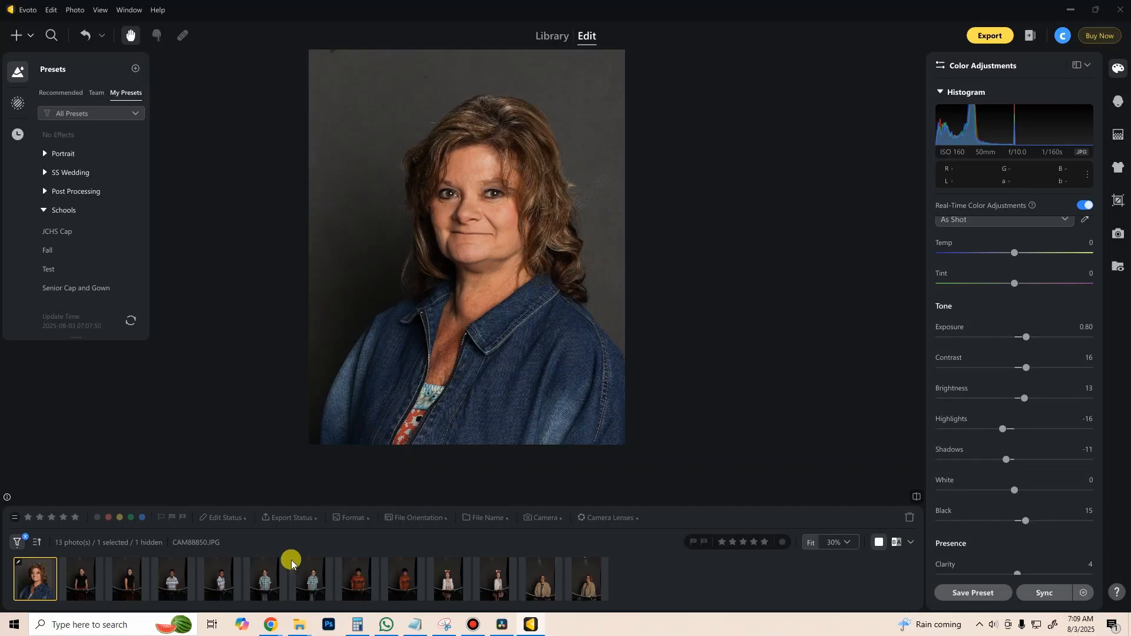
Try the Original fill region for the replacement backdrop, and set it back to Cropped.
left_click(1116, 106)
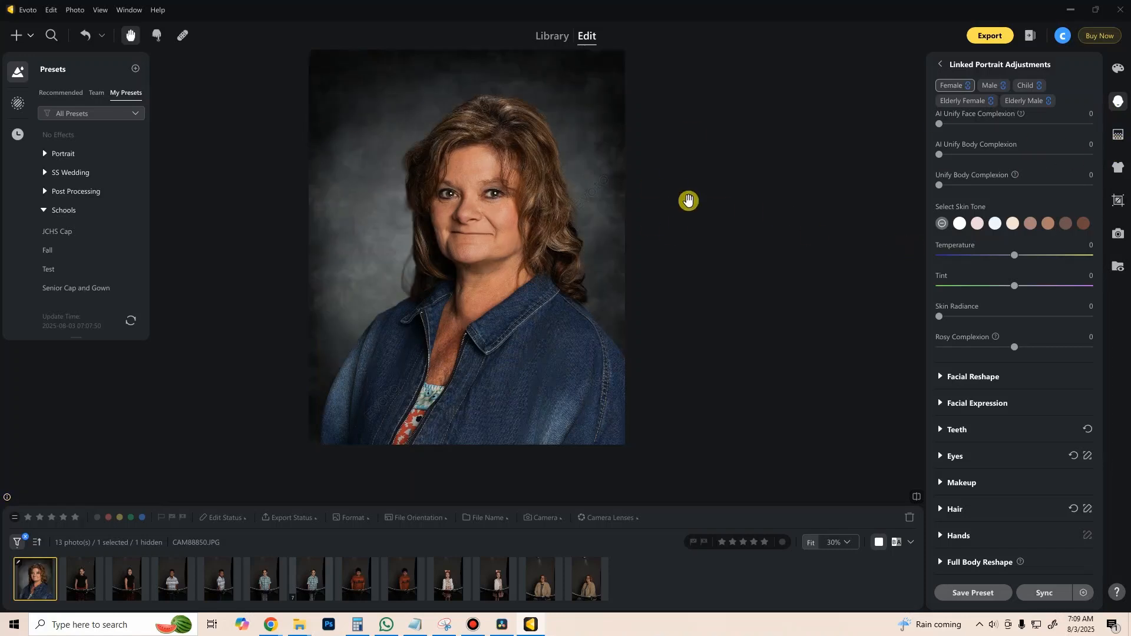
left_click(1118, 135)
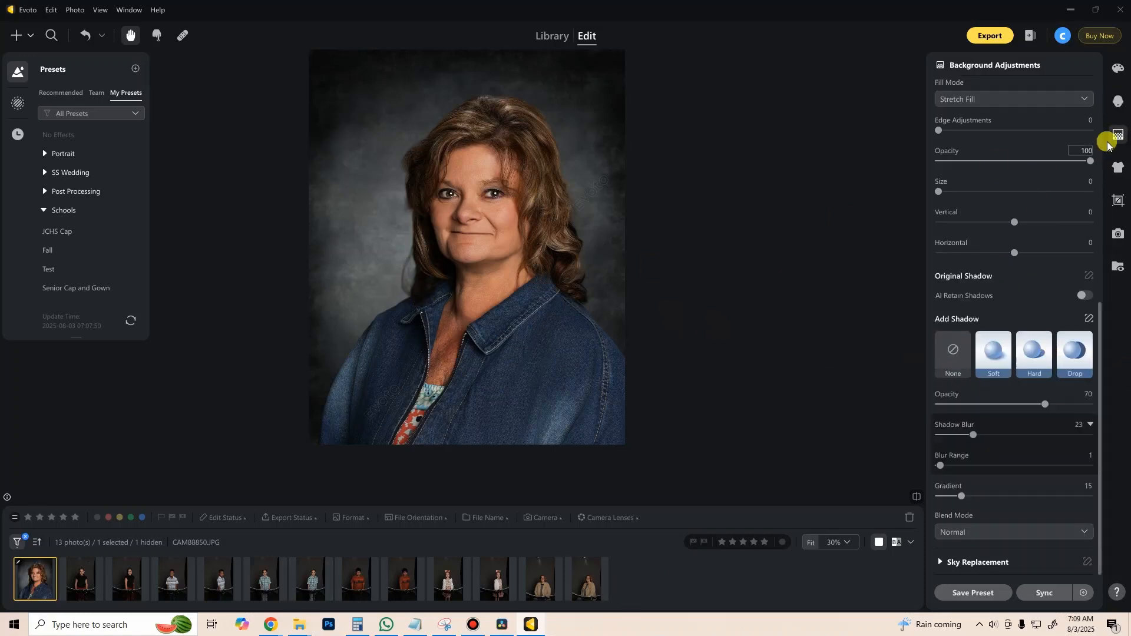
scroll(1028, 258, "up", 7)
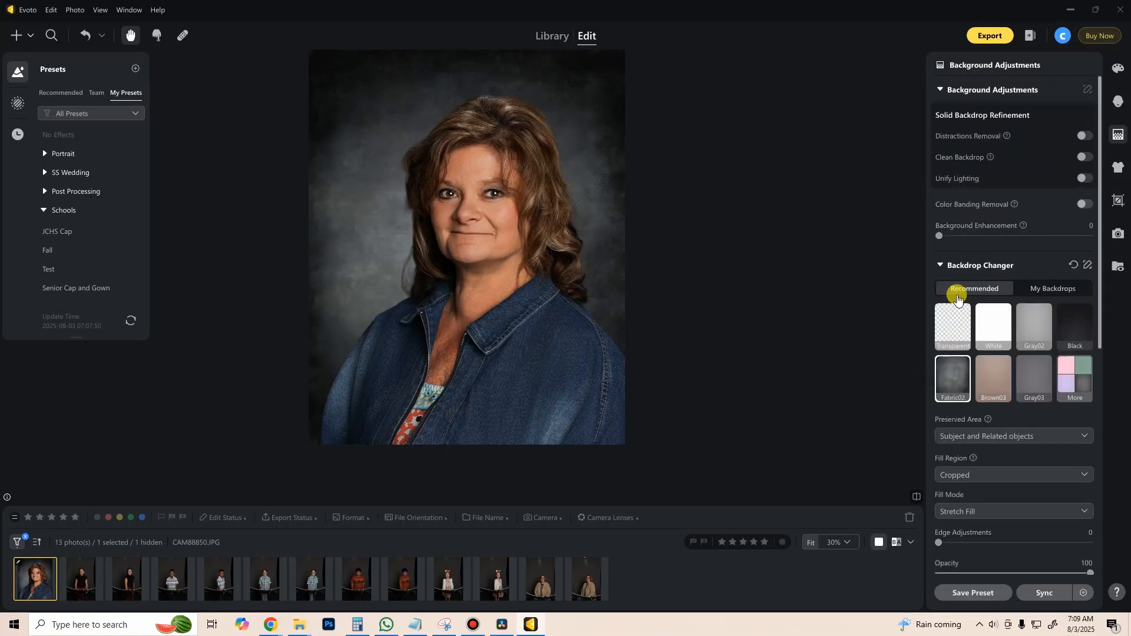
scroll(986, 376, "down", 1)
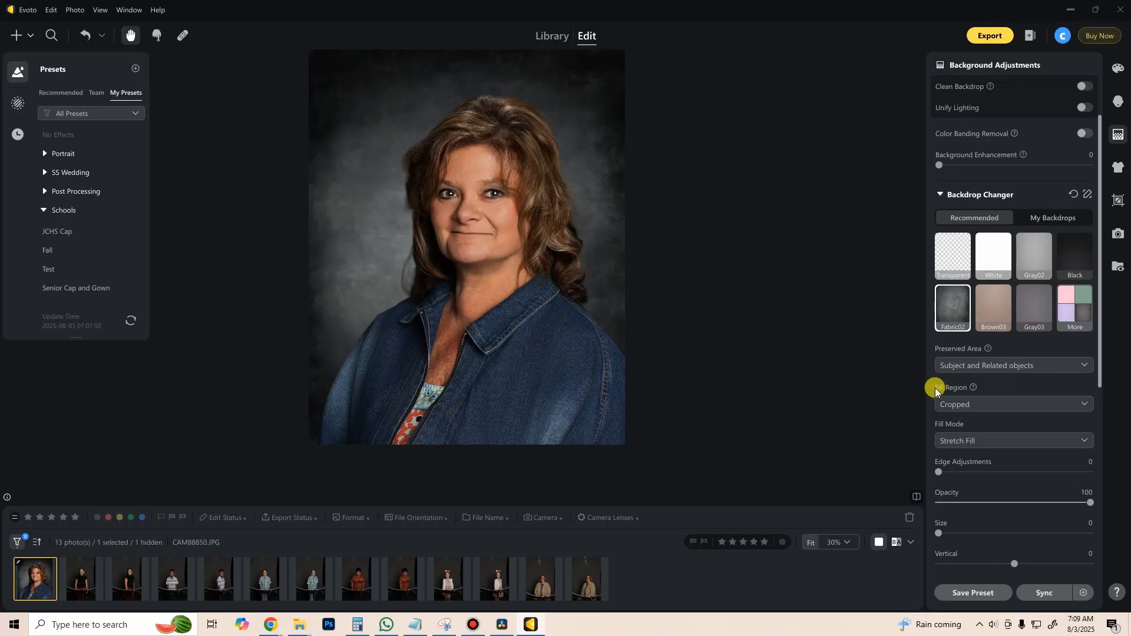
left_click(977, 404)
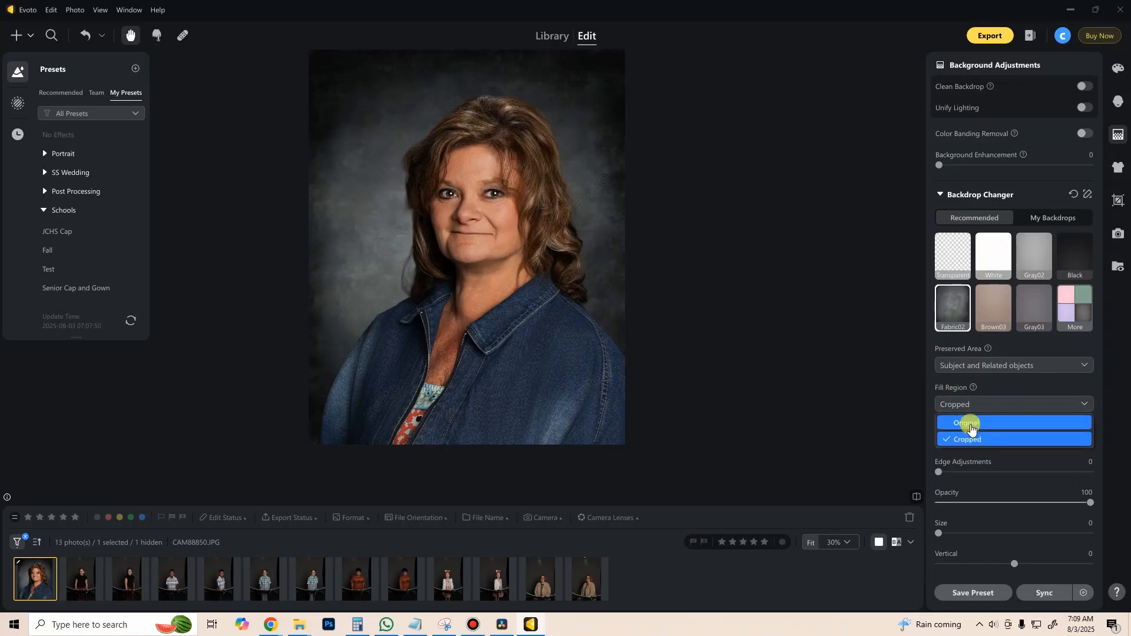
left_click(970, 423)
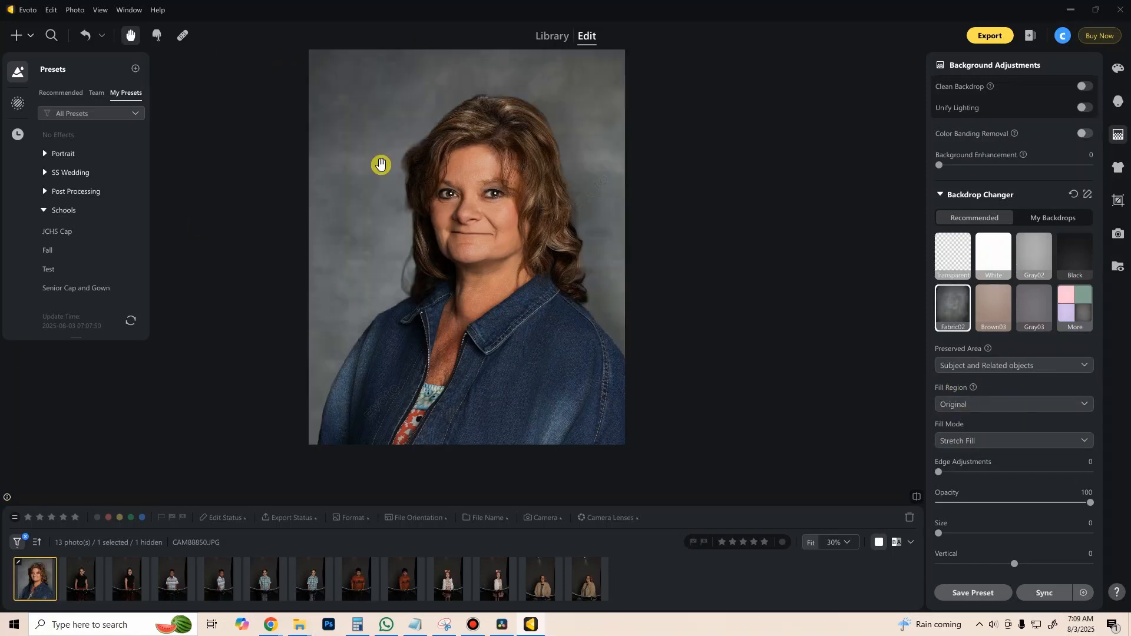
left_click(980, 402)
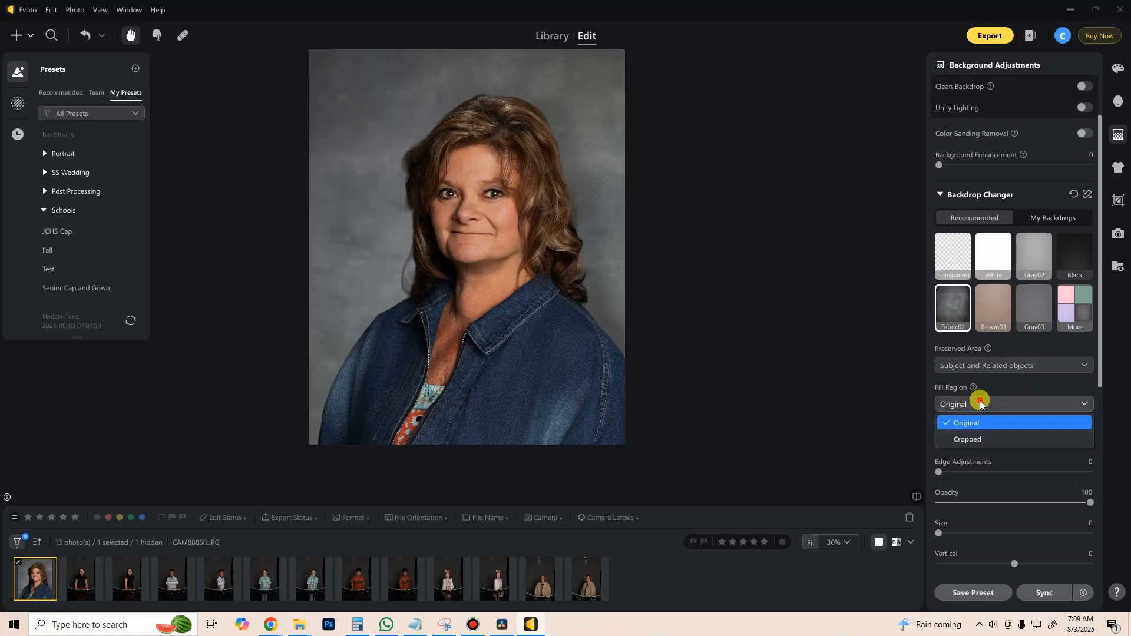
left_click(984, 441)
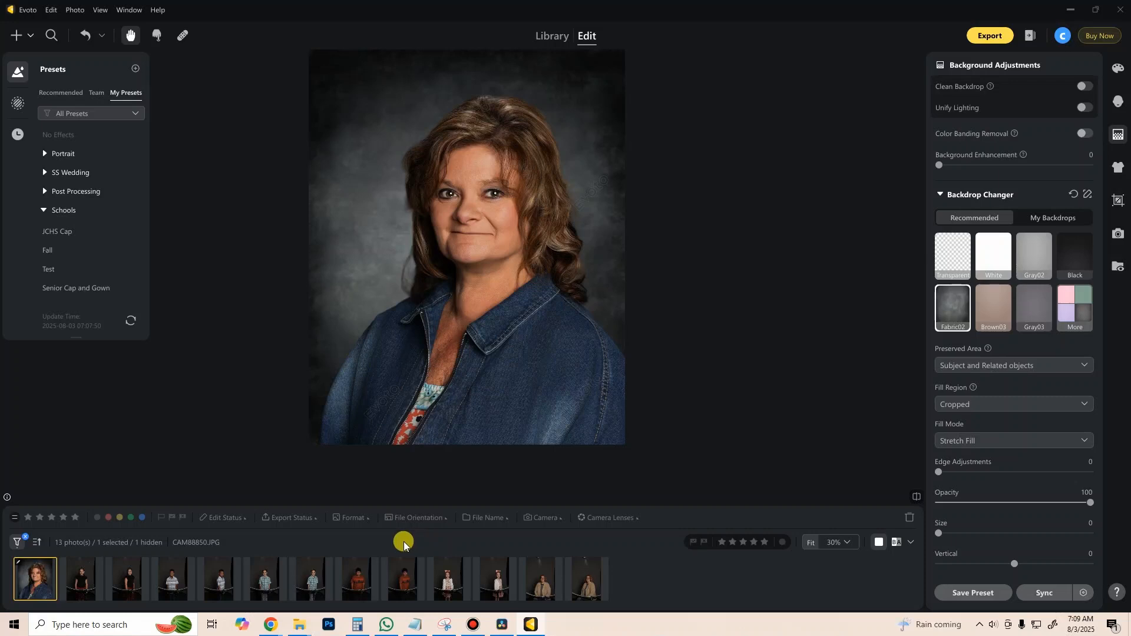
Sync every adjustment category from CAM88850.JPG to the whole set of photos, and inspect the result on CAM88895.JPG up close.
key("ctrl+a")
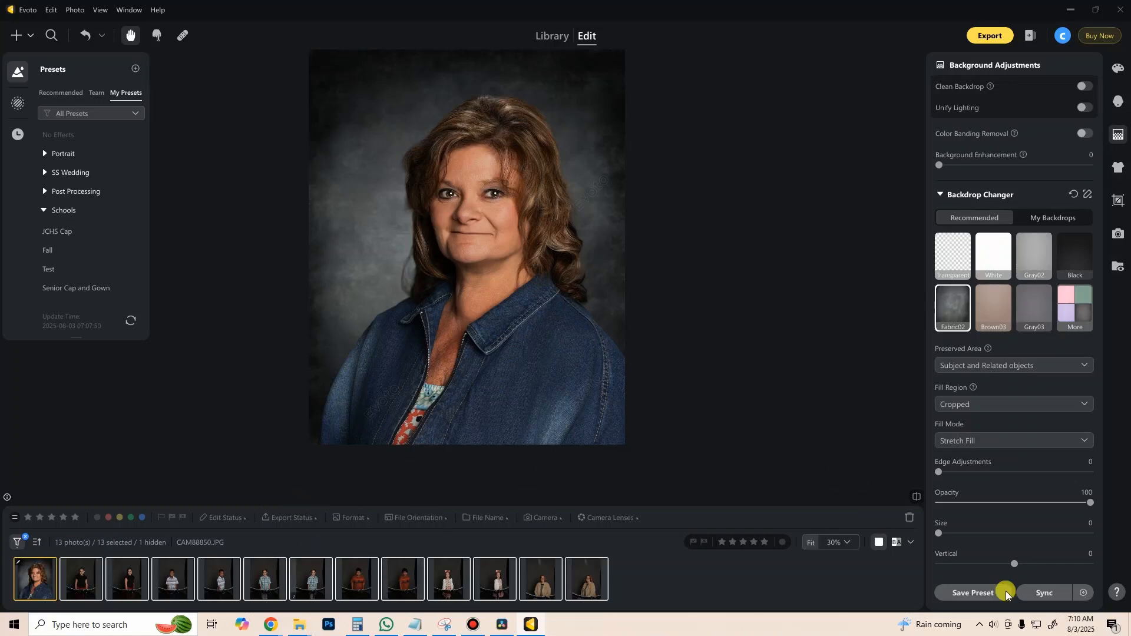
left_click(1046, 593)
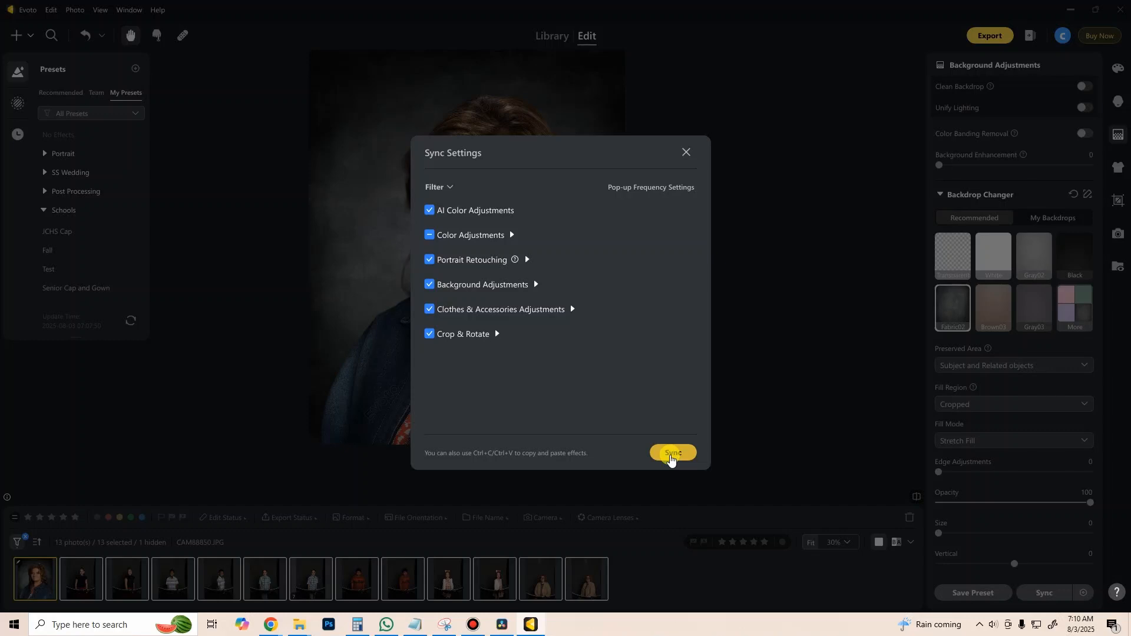
left_click(672, 453)
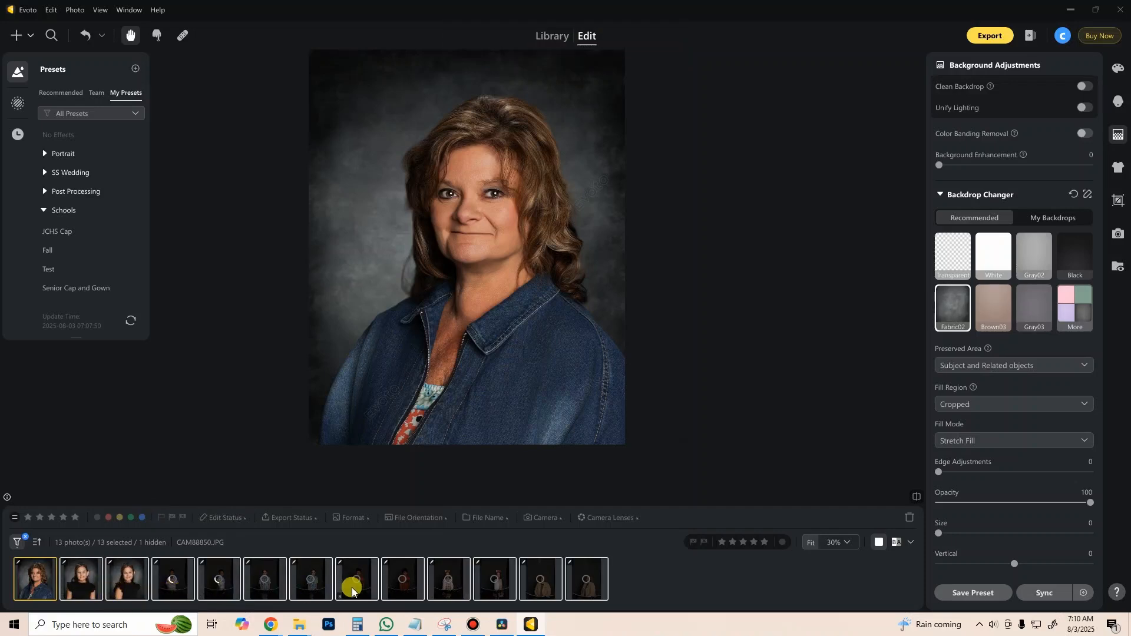
left_click(89, 579)
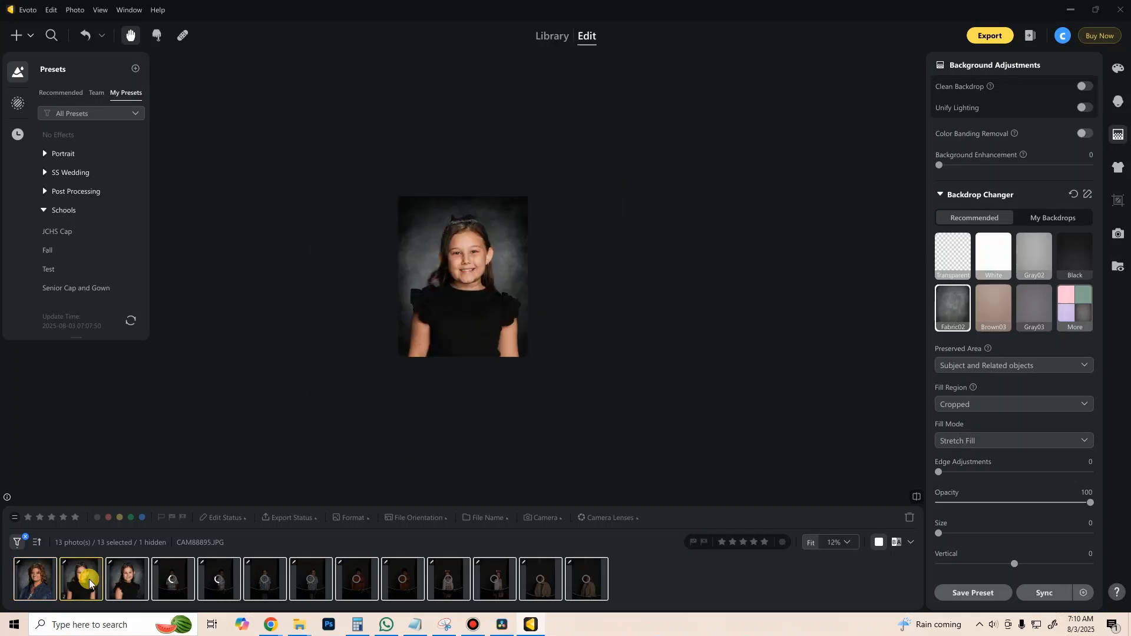
scroll(458, 259, "up", 3)
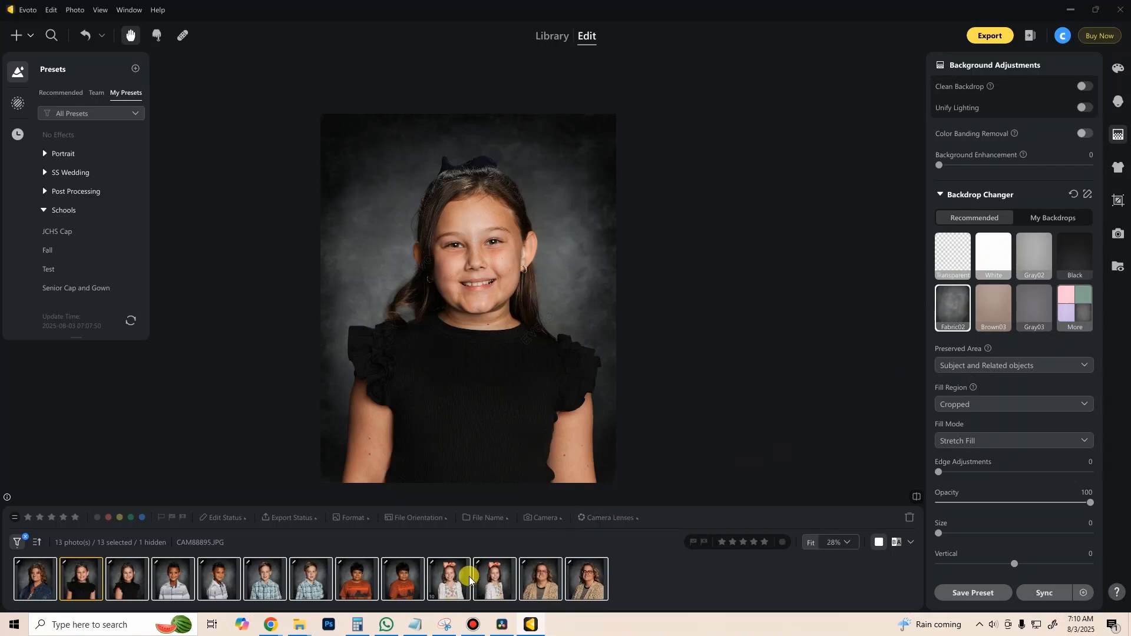
Open CAM89012.JPG and examine its portrait retouching settings for blemish removal, skin retouching and eyes.
left_click(530, 581)
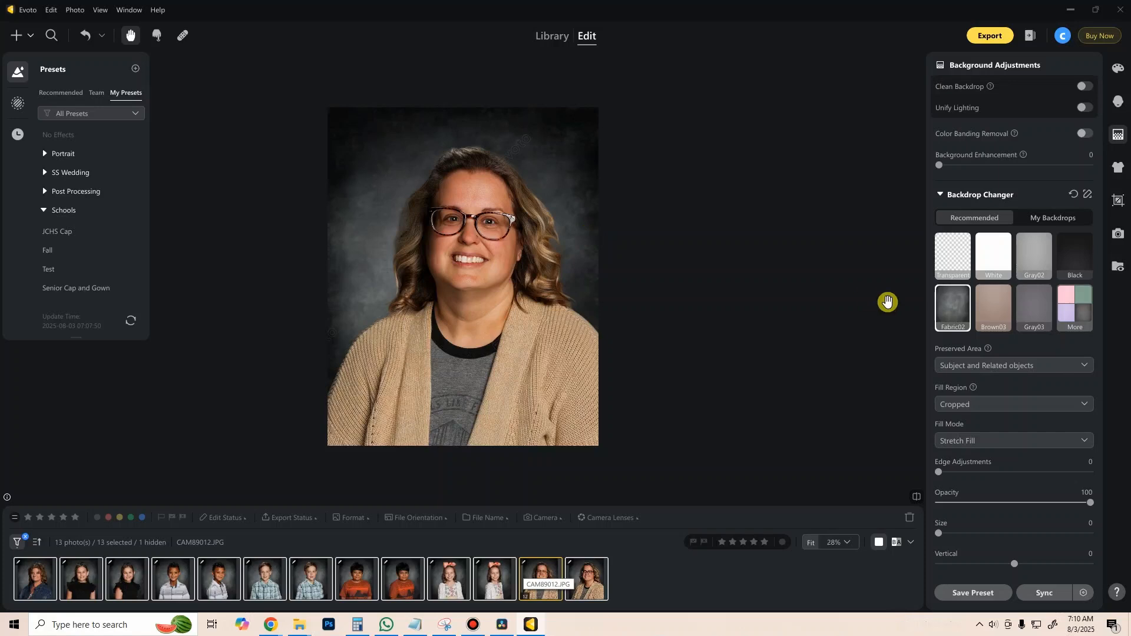
left_click(1122, 108)
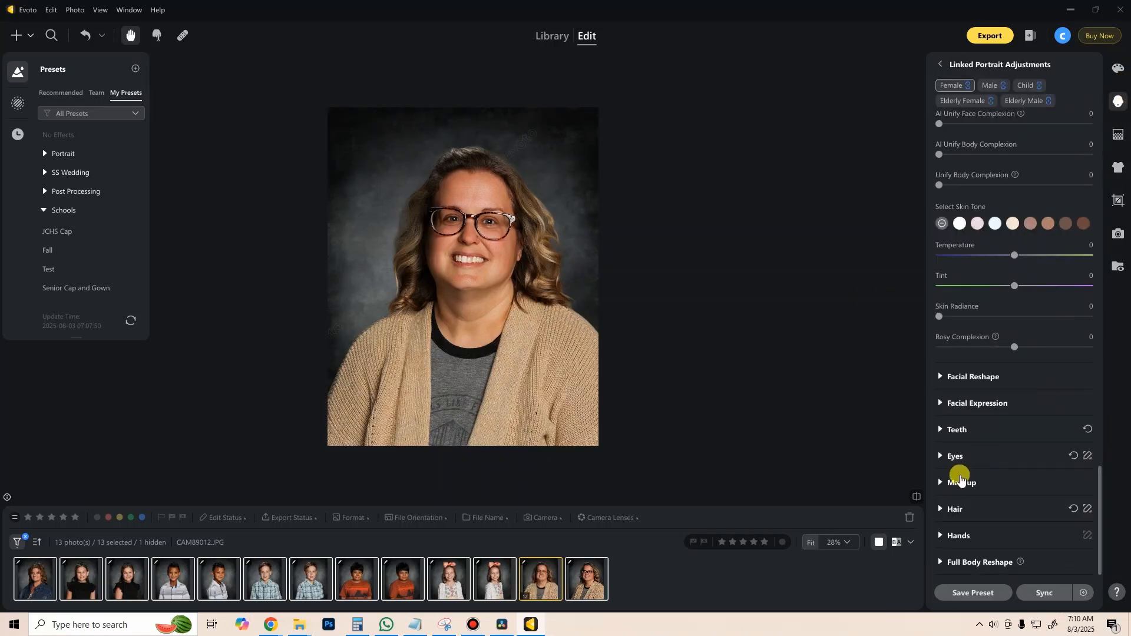
scroll(987, 397, "up", 5)
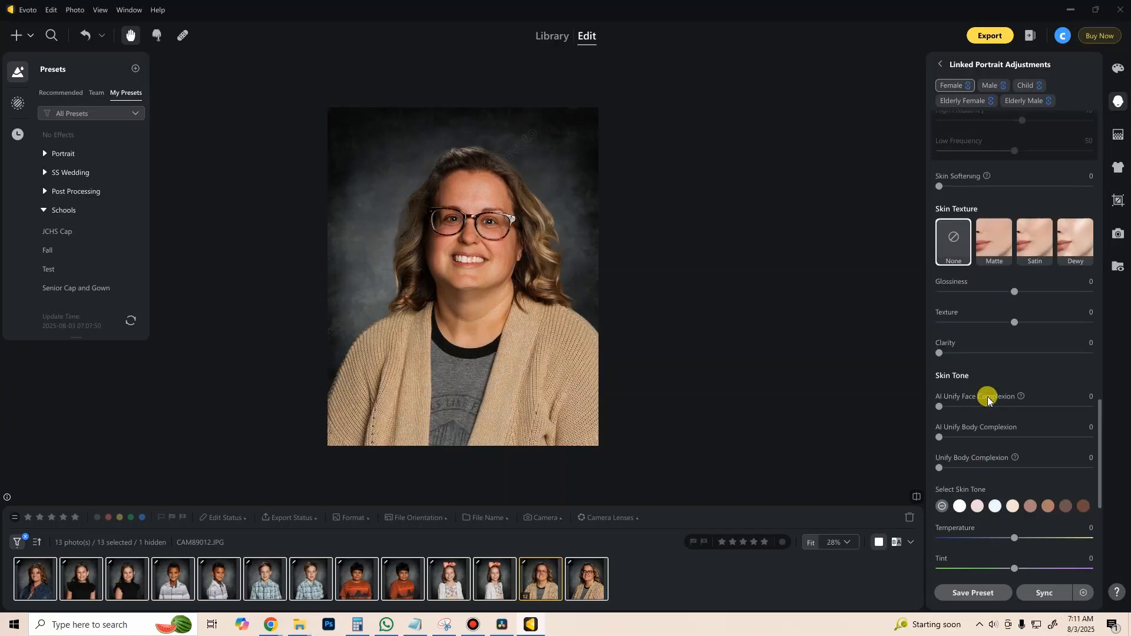
scroll(987, 397, "up", 15)
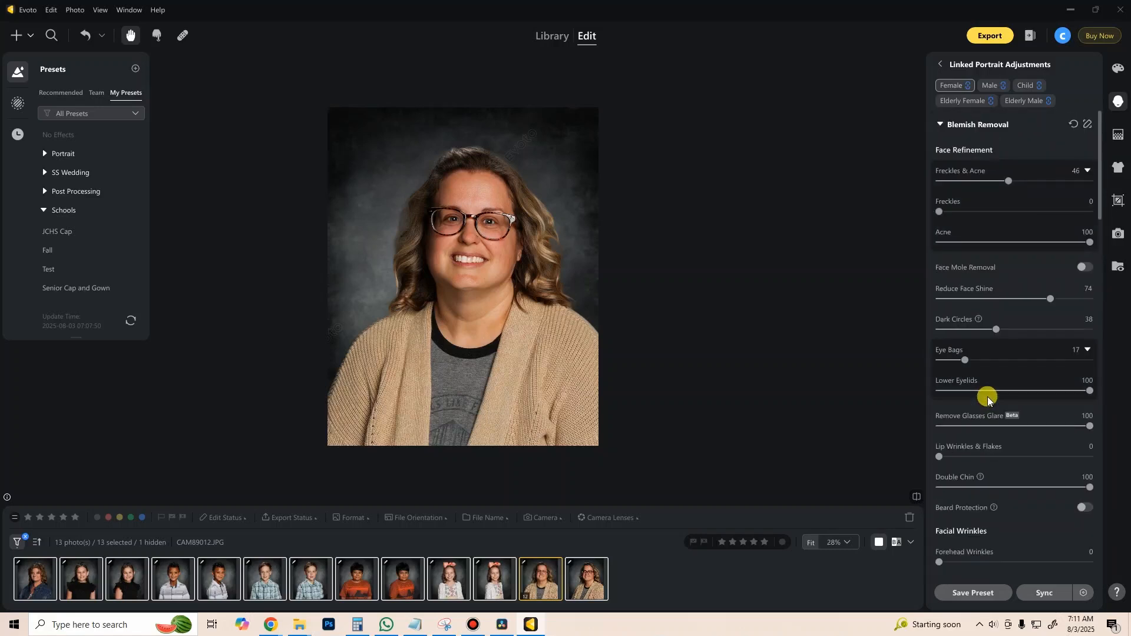
left_click(940, 124)
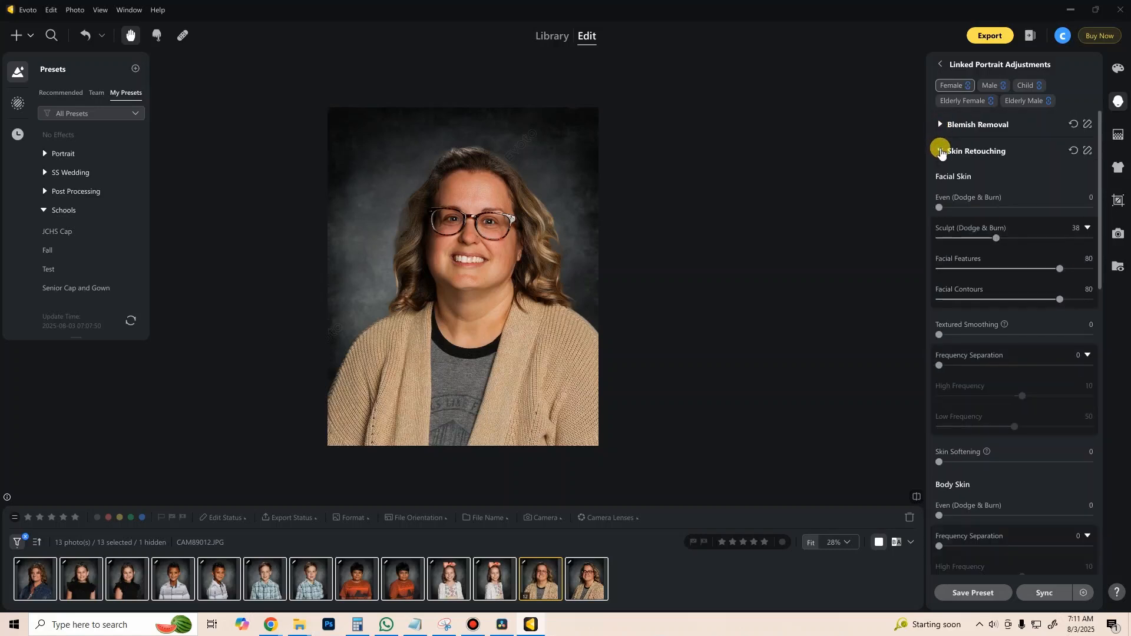
left_click(941, 151)
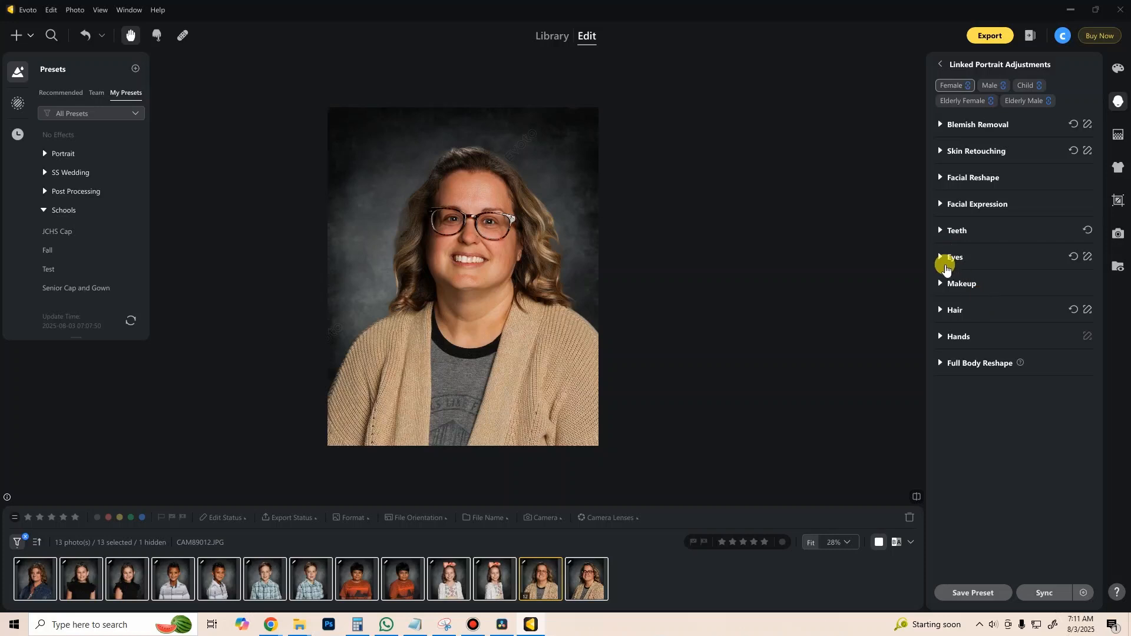
left_click(939, 257)
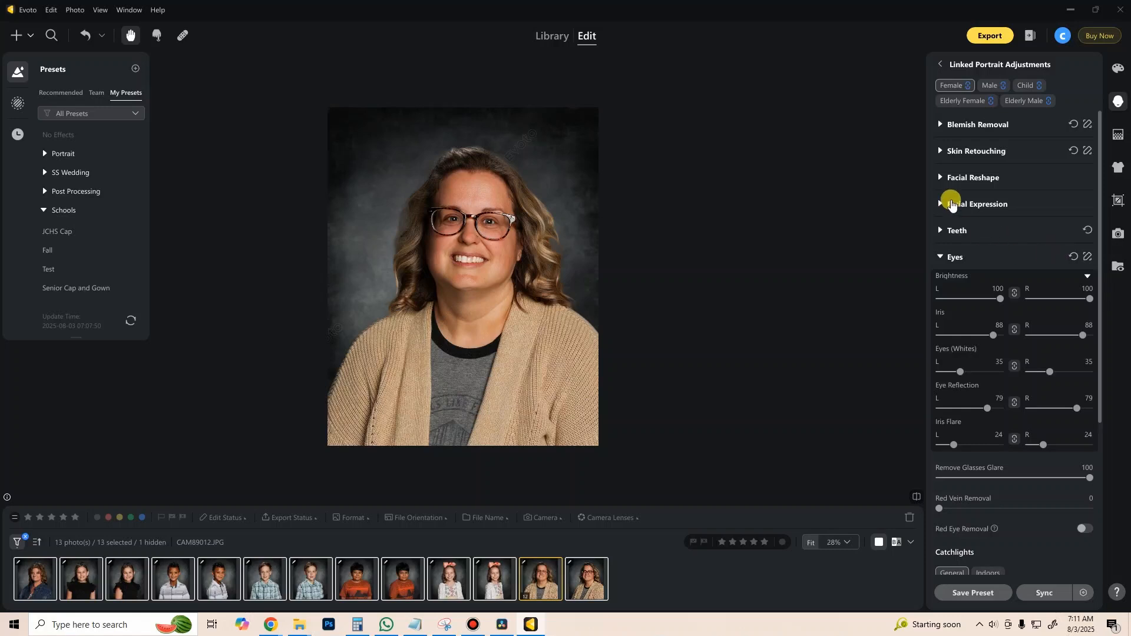
Set the head pose Up / Down value of CAM89012.JPG to 100 in the facial reshape settings.
left_click(940, 178)
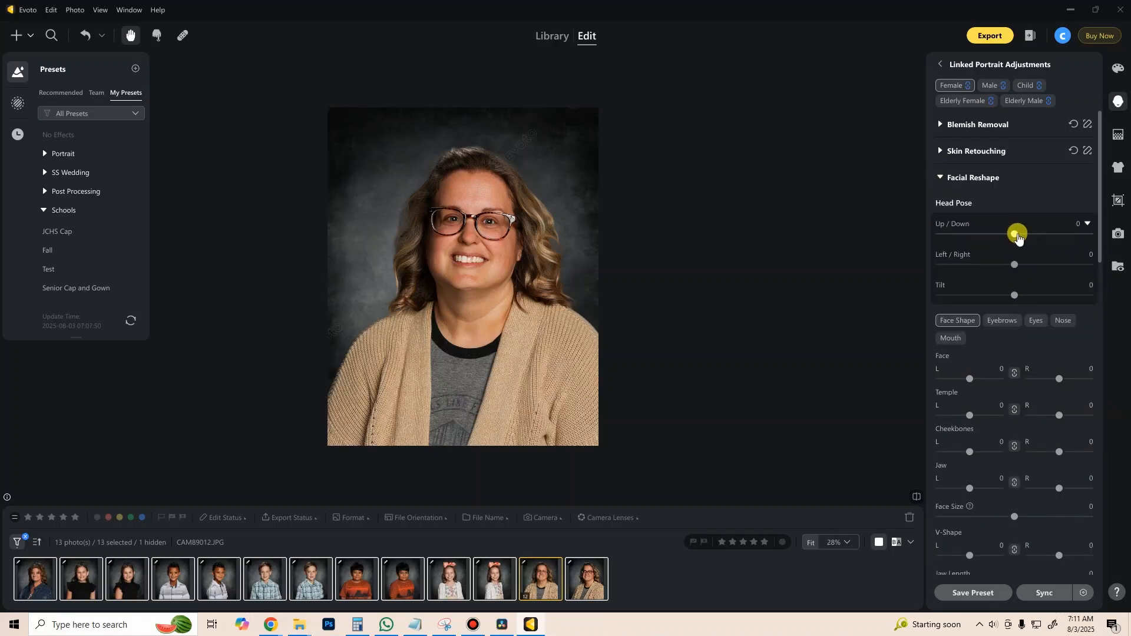
left_click_drag(1016, 235, 961, 235)
left_click_drag(1062, 244, 1125, 236)
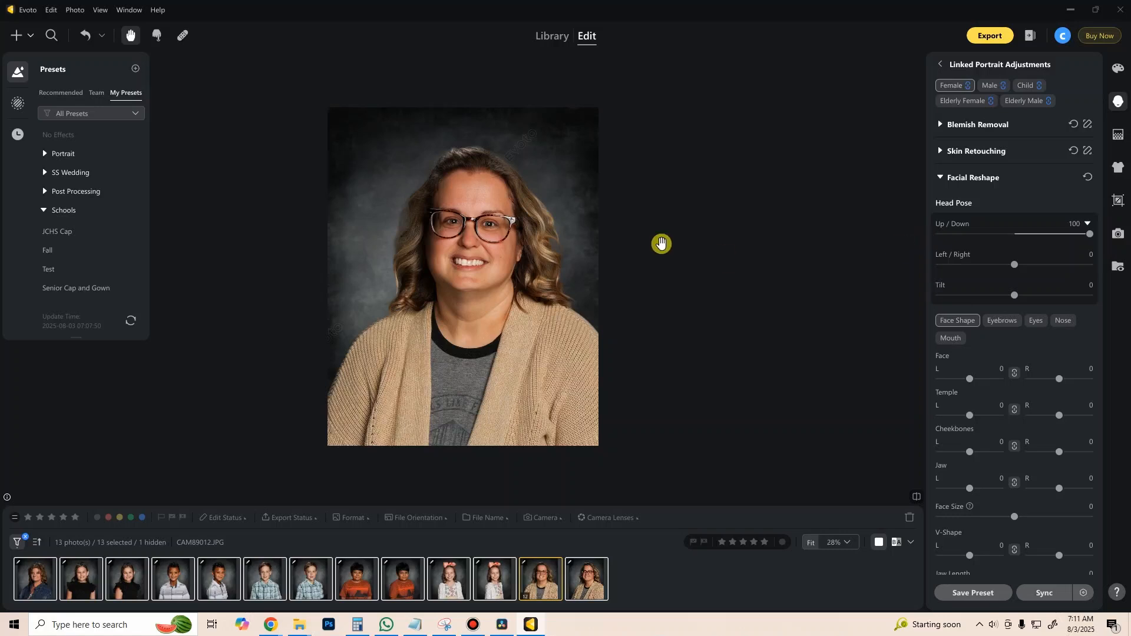
Review the synced results on the boys' portraits one after another, through to CAM88917.JPG.
left_click(176, 598)
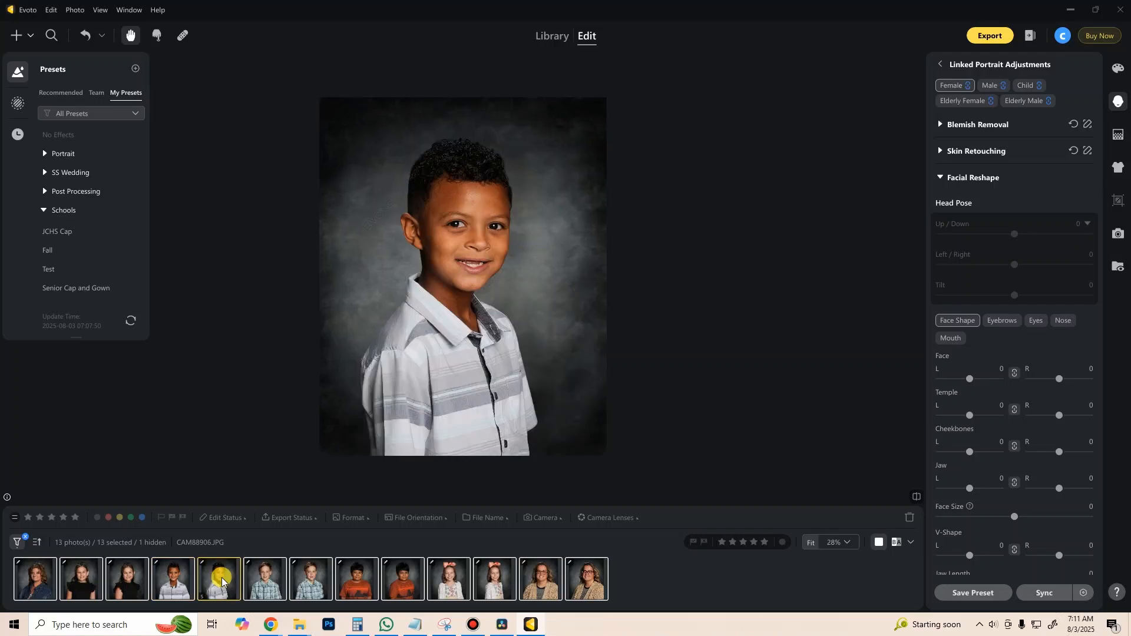
left_click(265, 589)
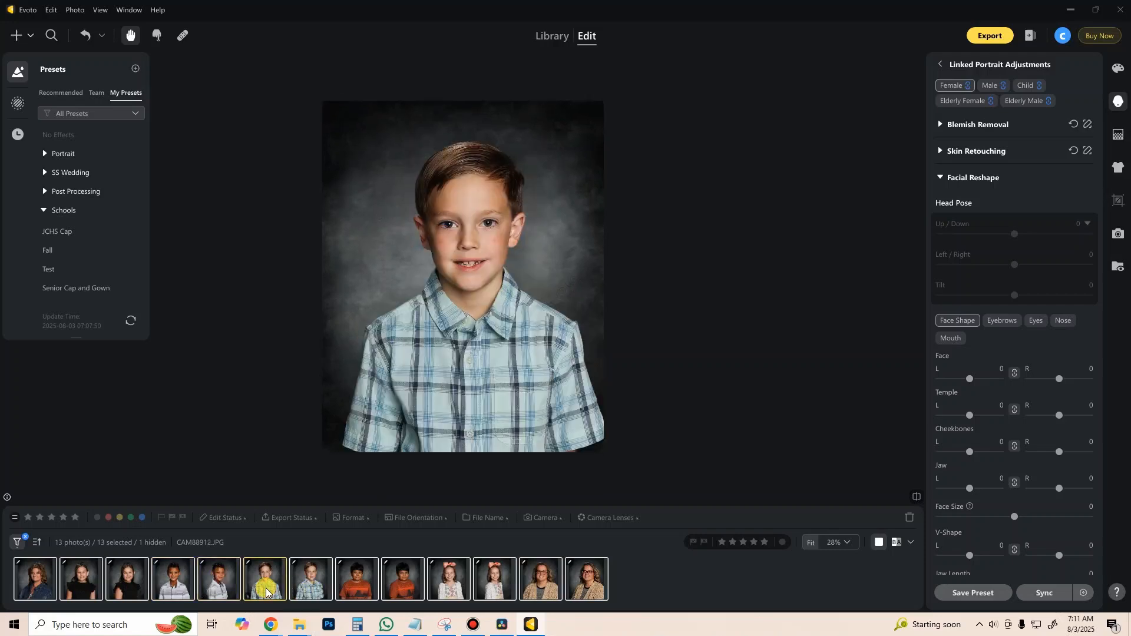
left_click(304, 587)
left_click(366, 594)
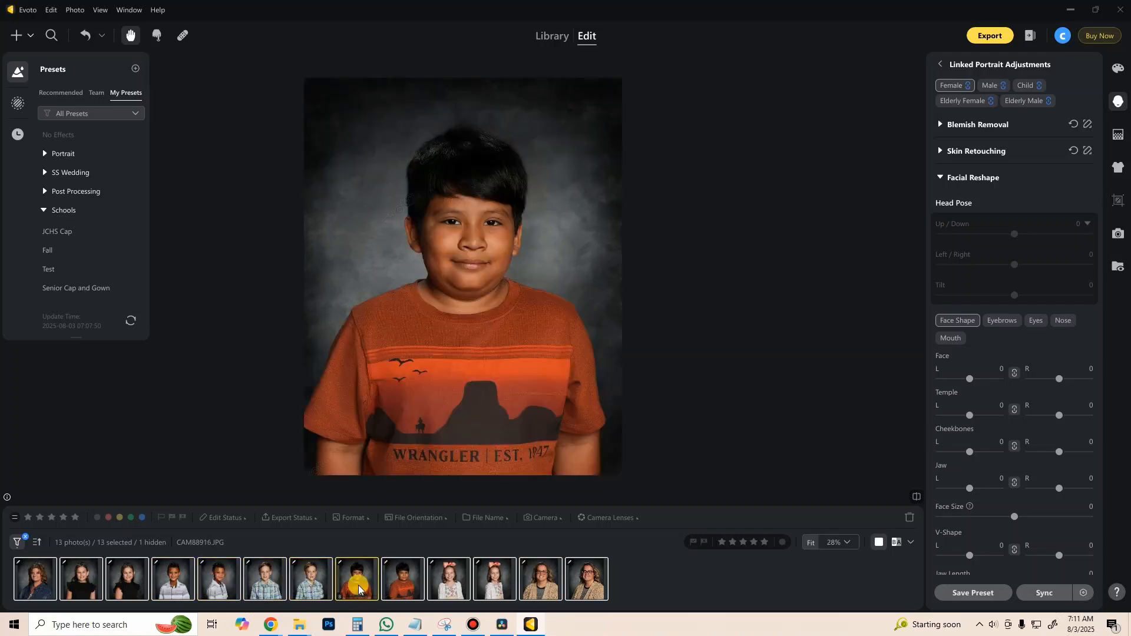
left_click(393, 586)
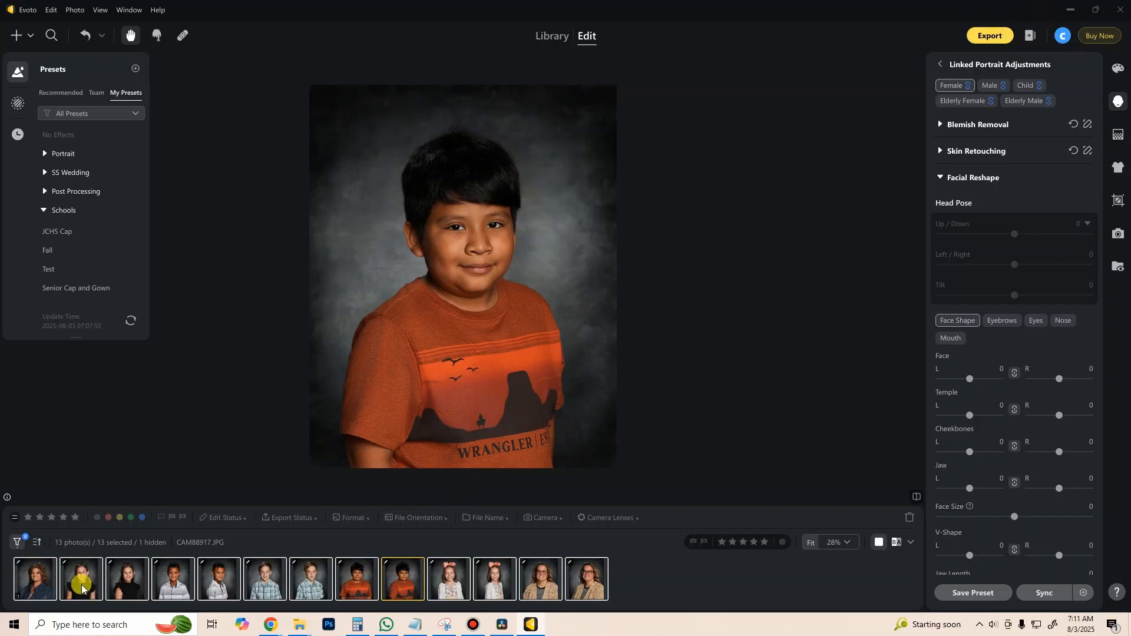
Open the export settings for all selected photos, and preview CAM88895.JPG and CAM88896.JPG there.
left_click(976, 39)
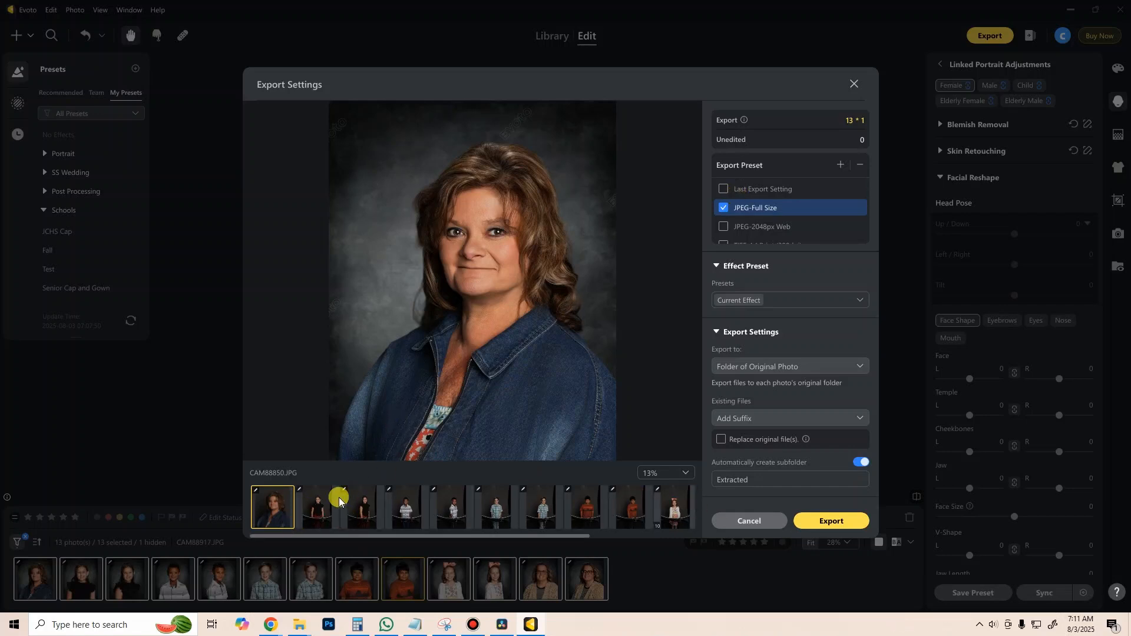
left_click(322, 510)
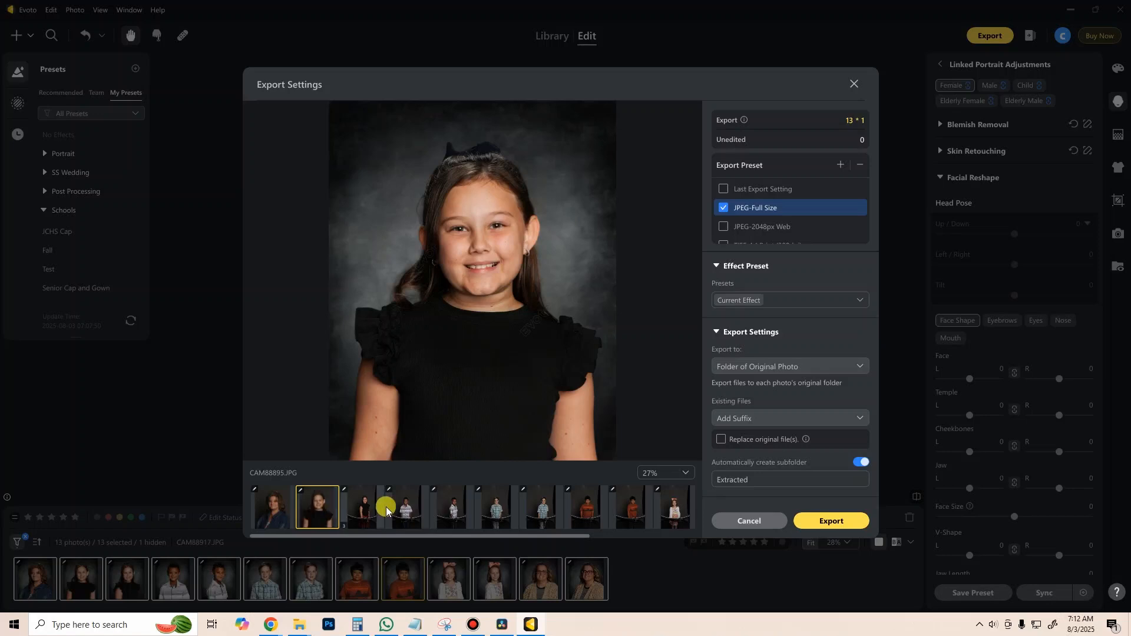
left_click(363, 508)
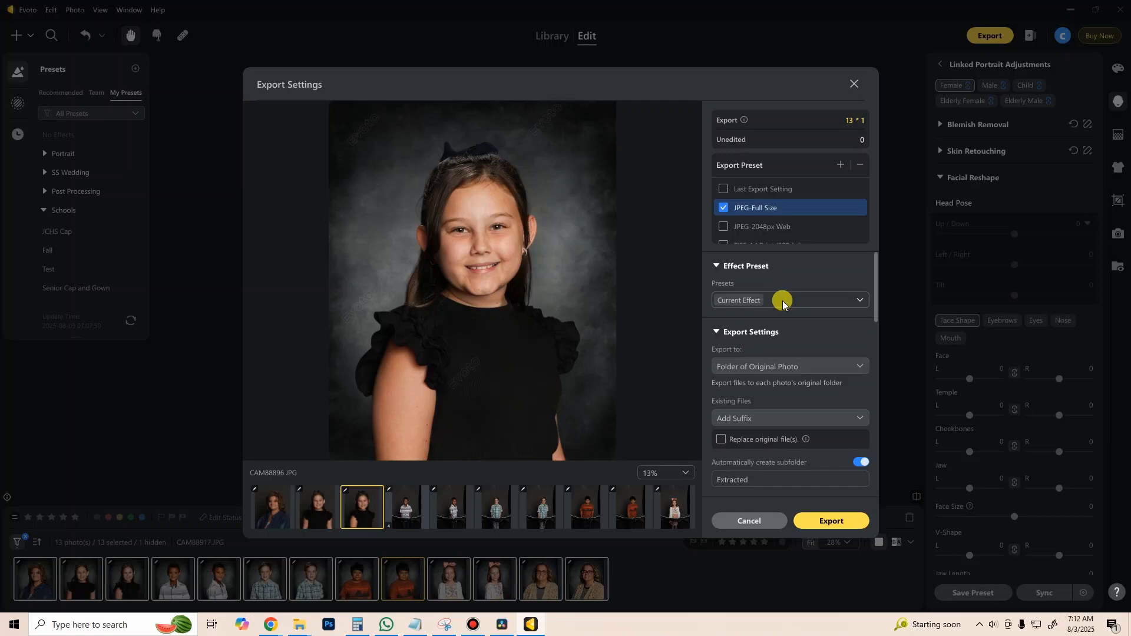
Look through the effect presets available for export, including the Recommended and Schools groups, leaving Current Effect selected.
left_click(861, 301)
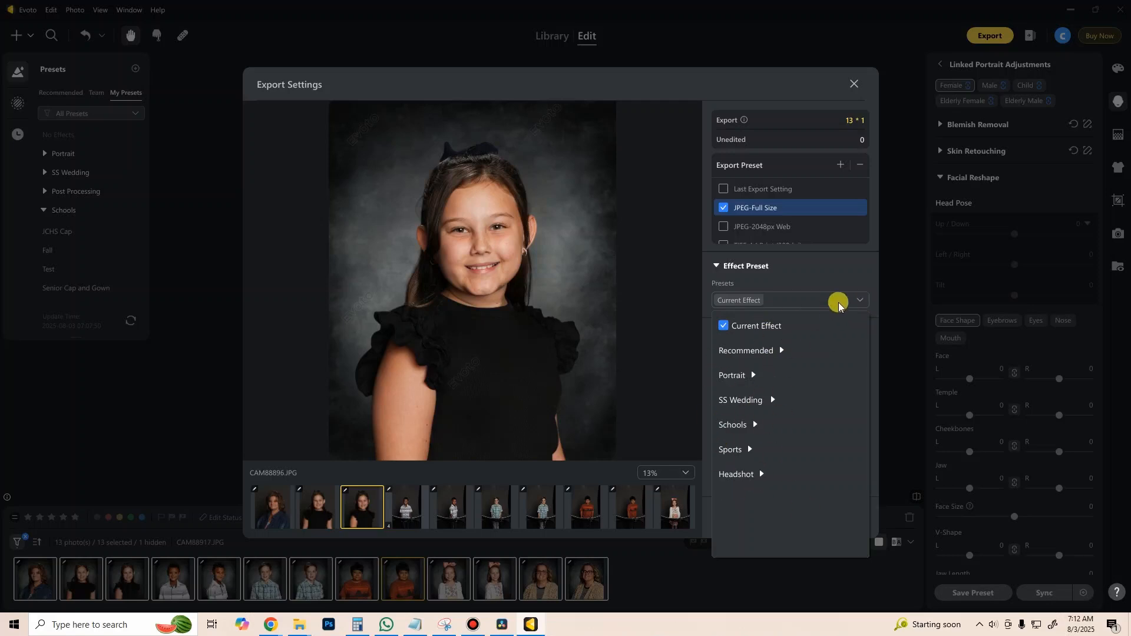
left_click(835, 279)
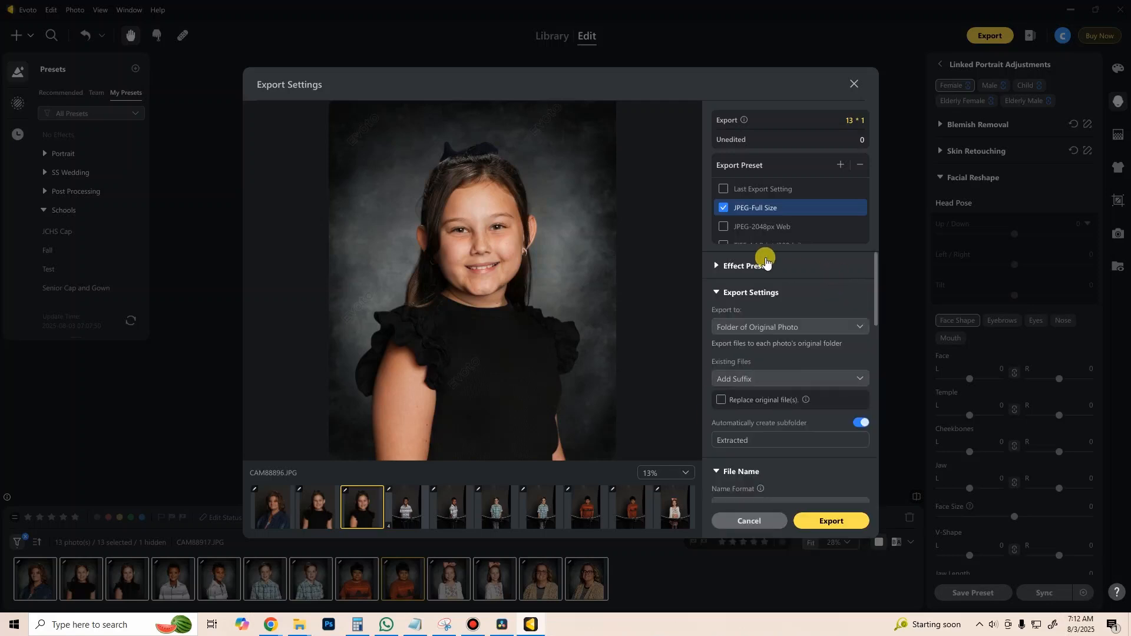
left_click(716, 268)
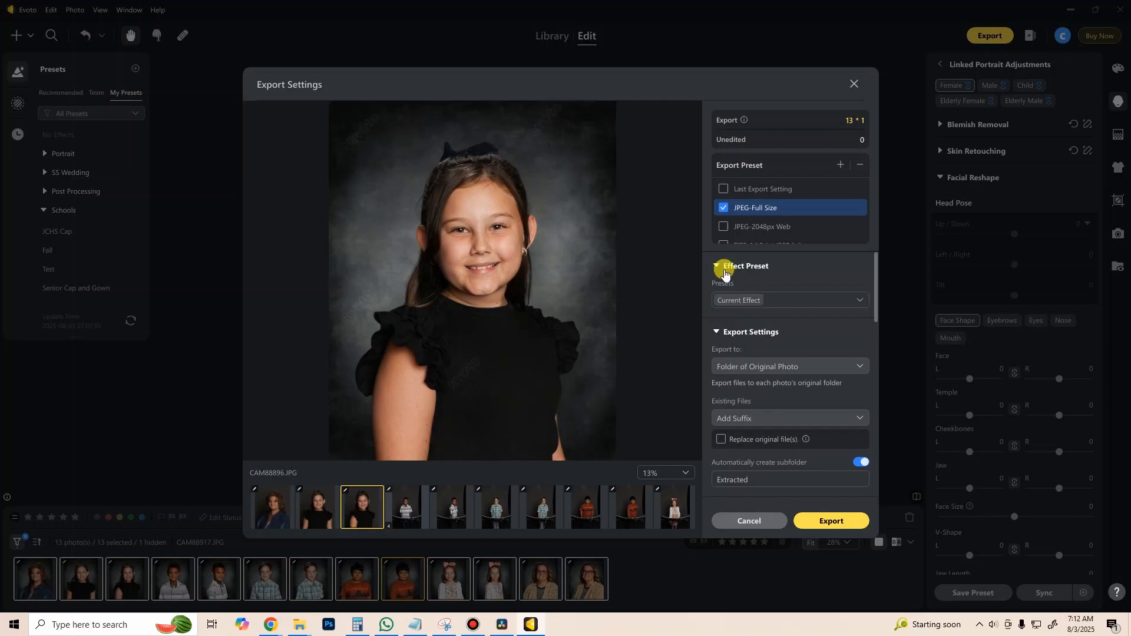
left_click(862, 301)
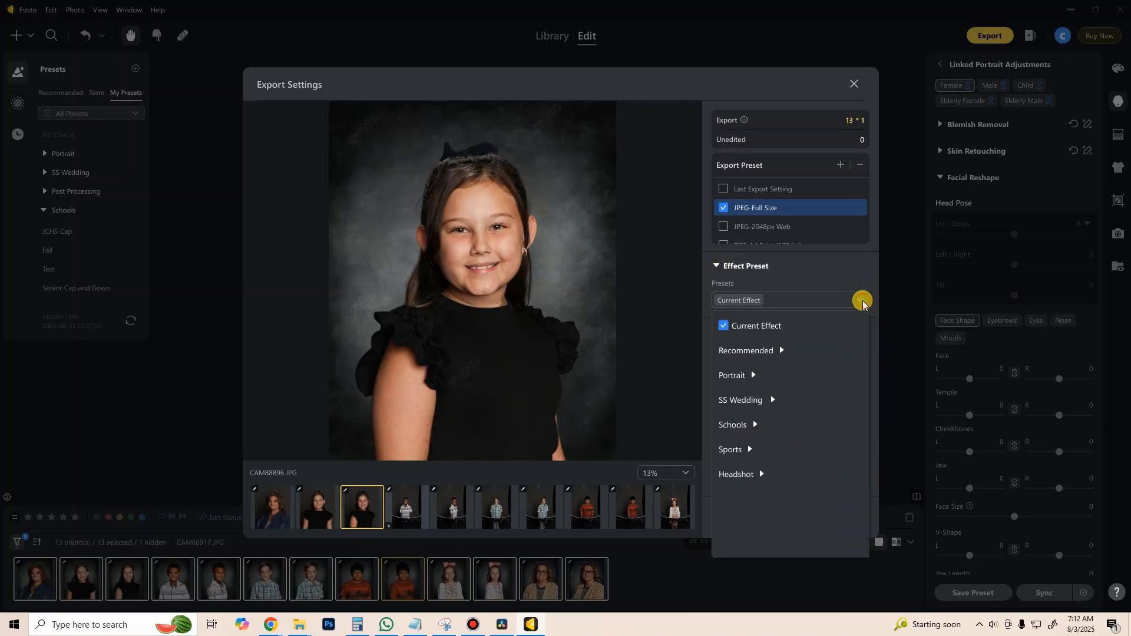
left_click(782, 351)
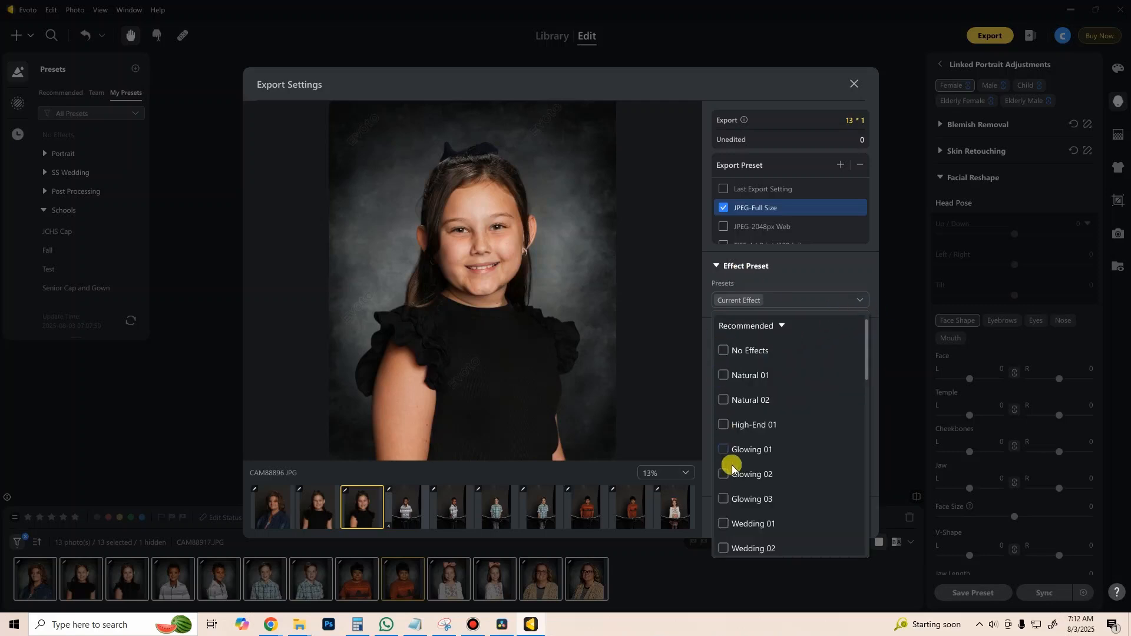
left_click(832, 274)
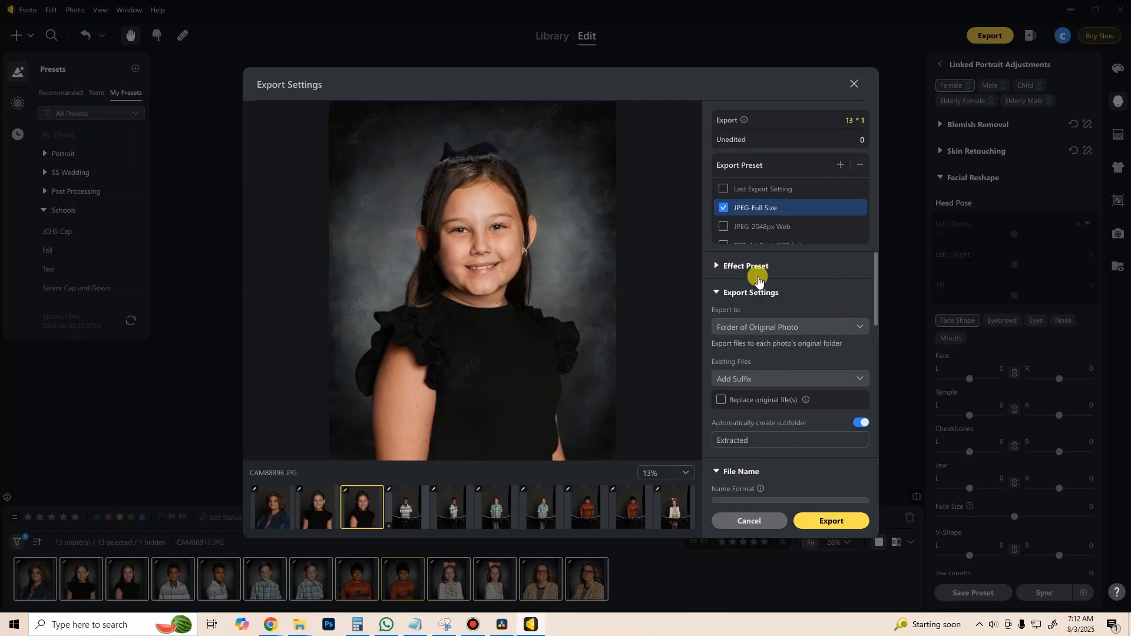
left_click(716, 264)
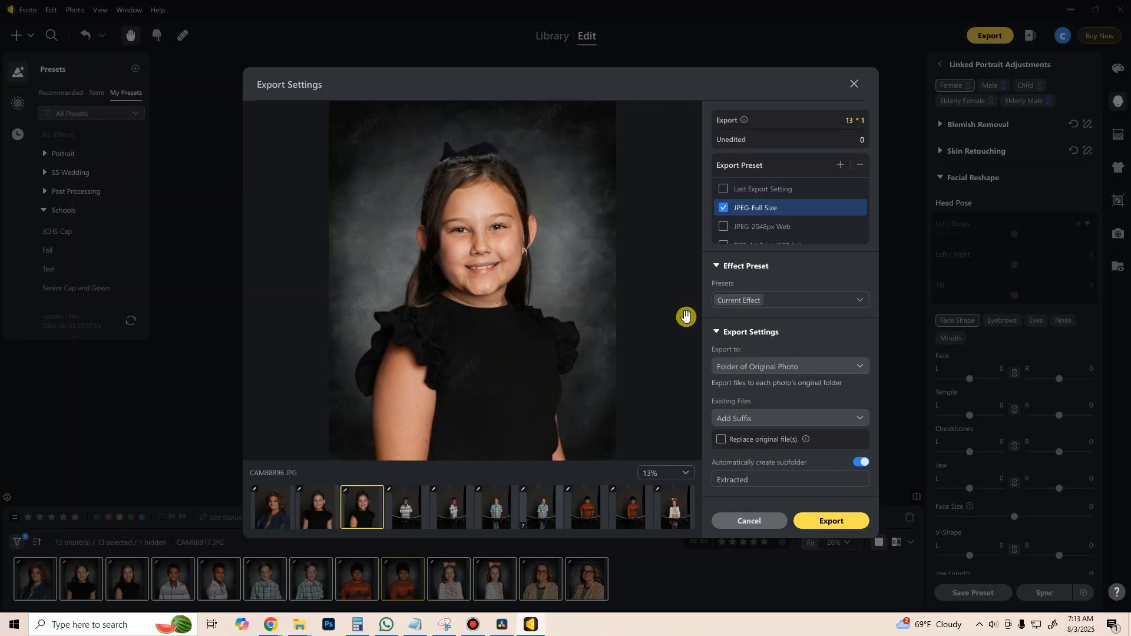
left_click(859, 299)
left_click(779, 325)
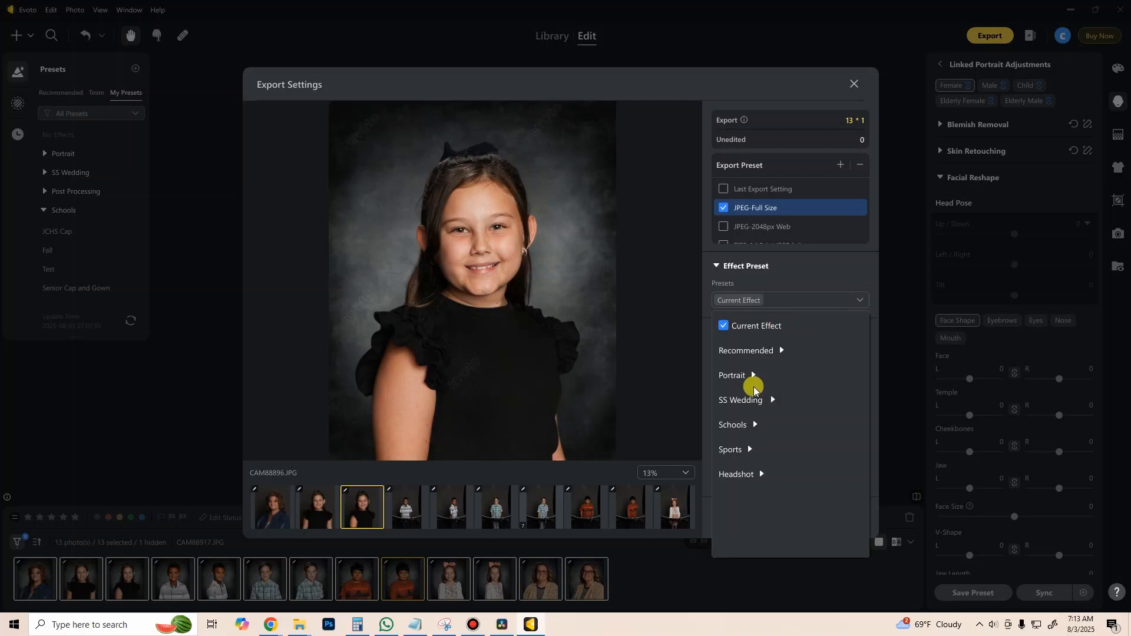
left_click(756, 425)
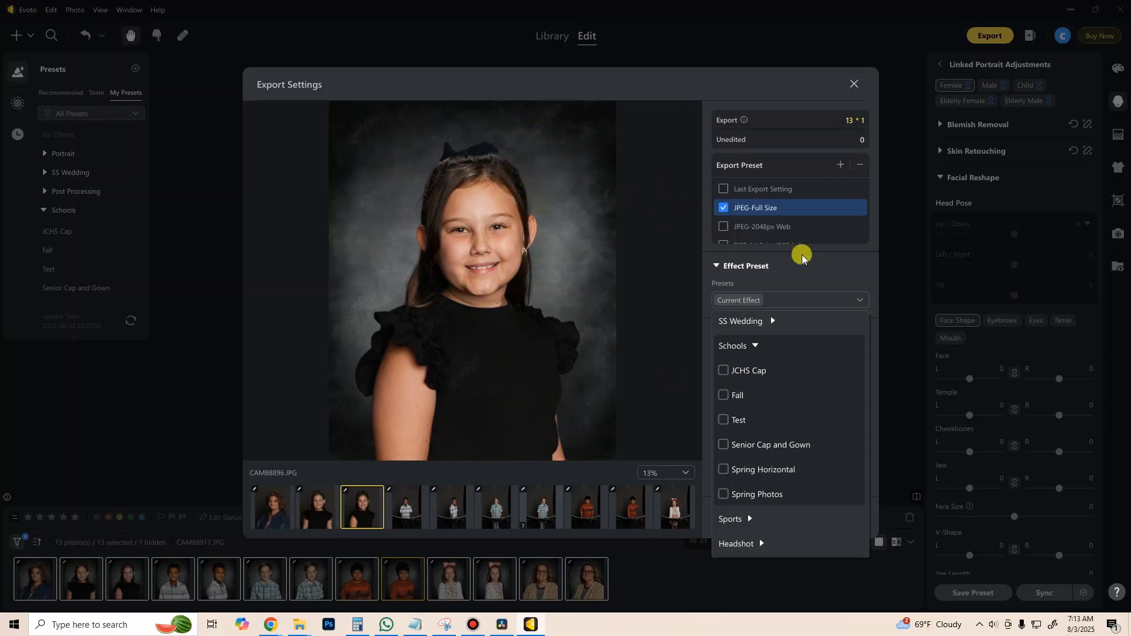
left_click(852, 272)
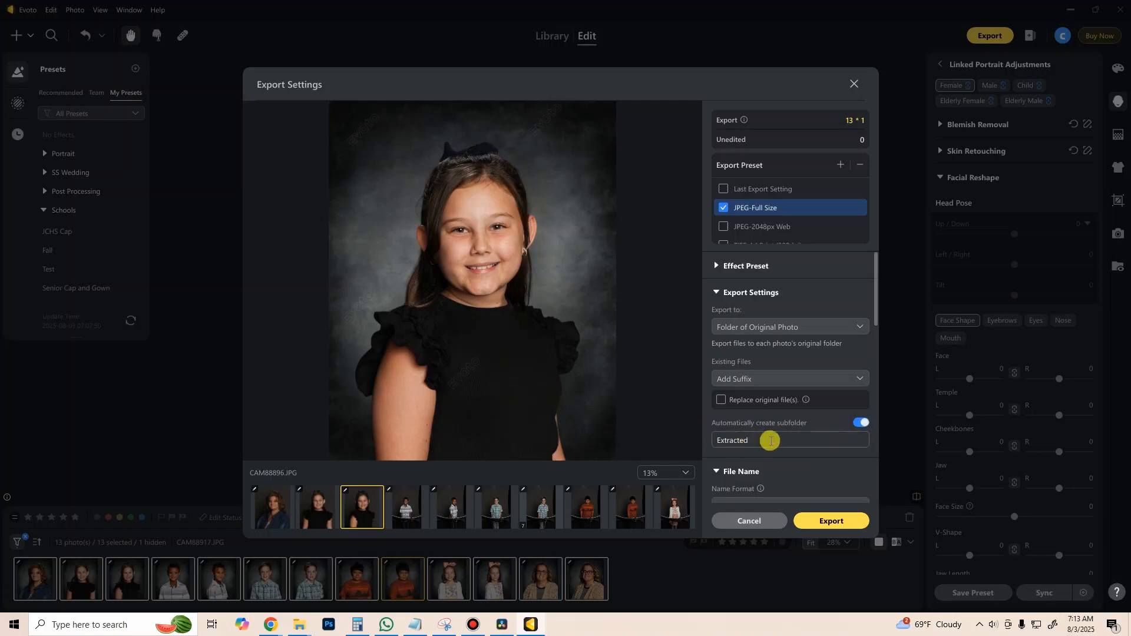
Name the automatically created export subfolder Finished, and check the file name formats while keeping Original Filename.
left_click_drag(770, 440, 676, 434)
type("Finished")
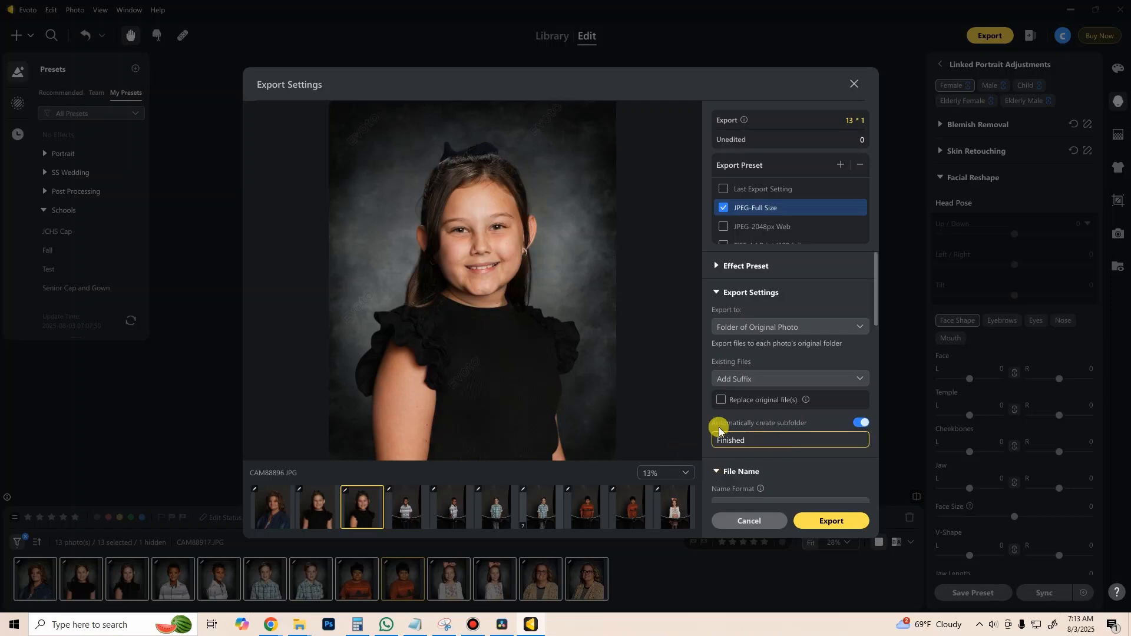
scroll(860, 306, "down", 6)
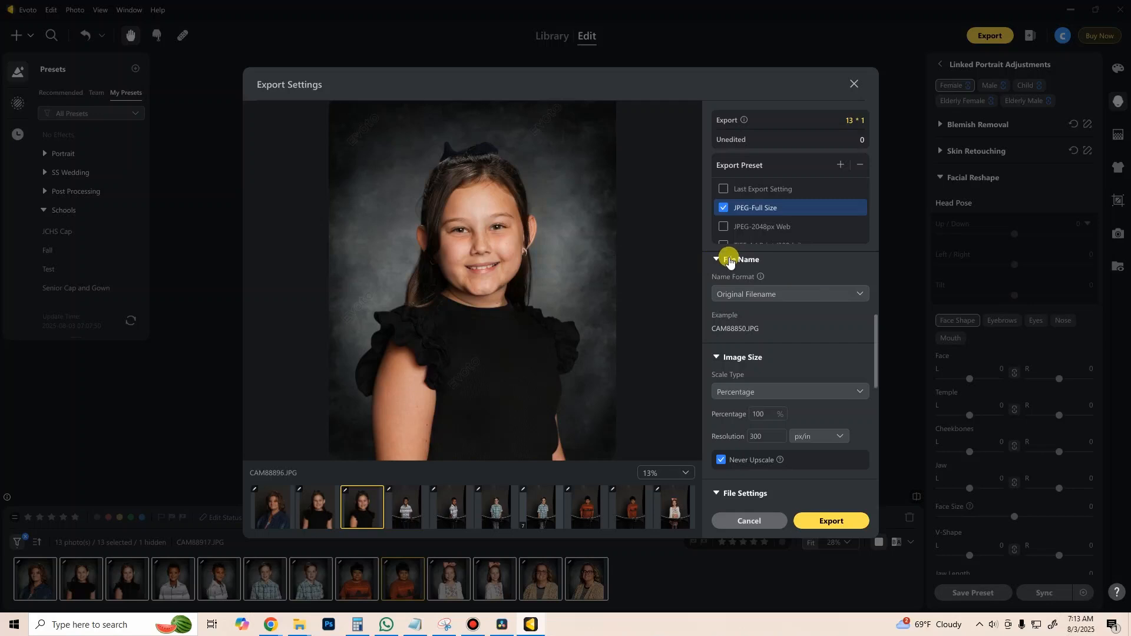
left_click(795, 297)
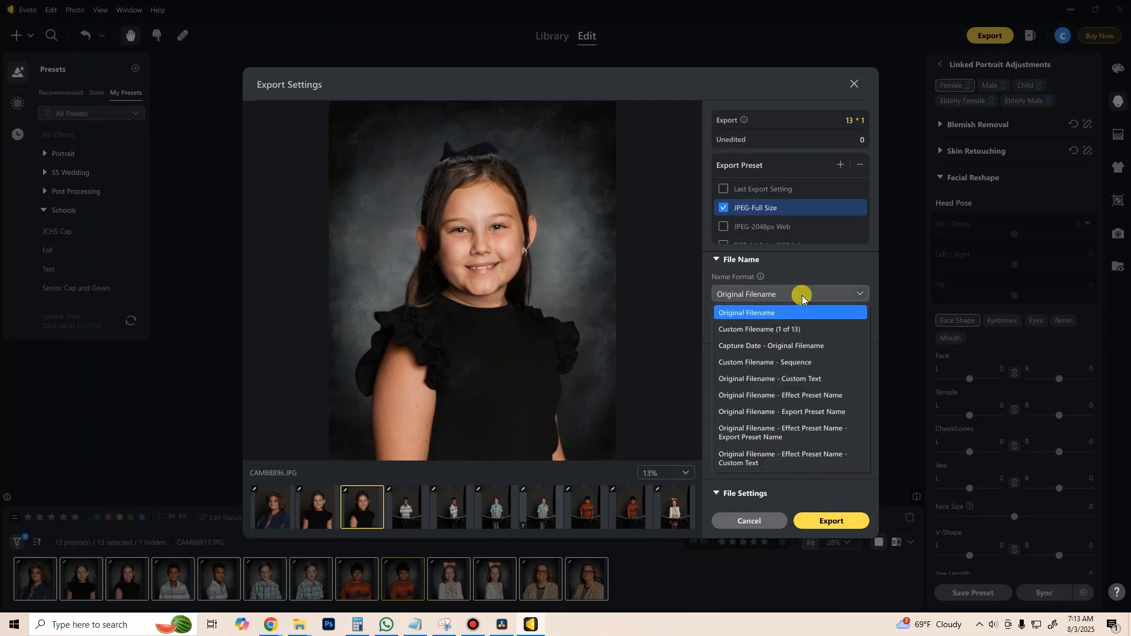
left_click(801, 295)
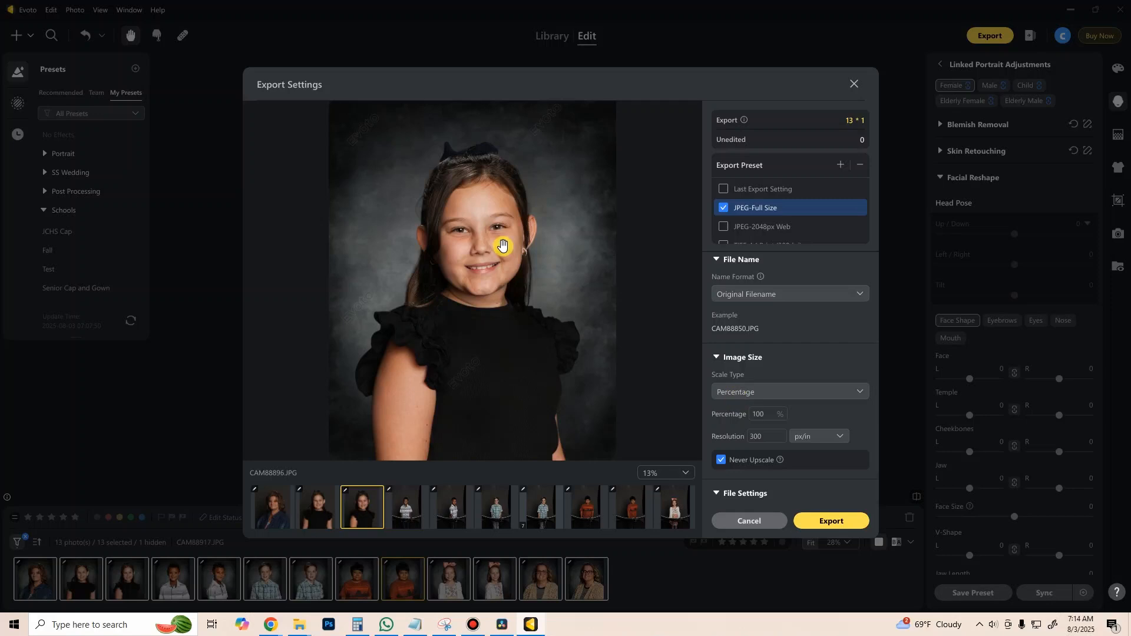
Review the export's image size, file format, quality, sharpening and watermark settings, and close the export settings without exporting.
scroll(790, 343, "down", 1)
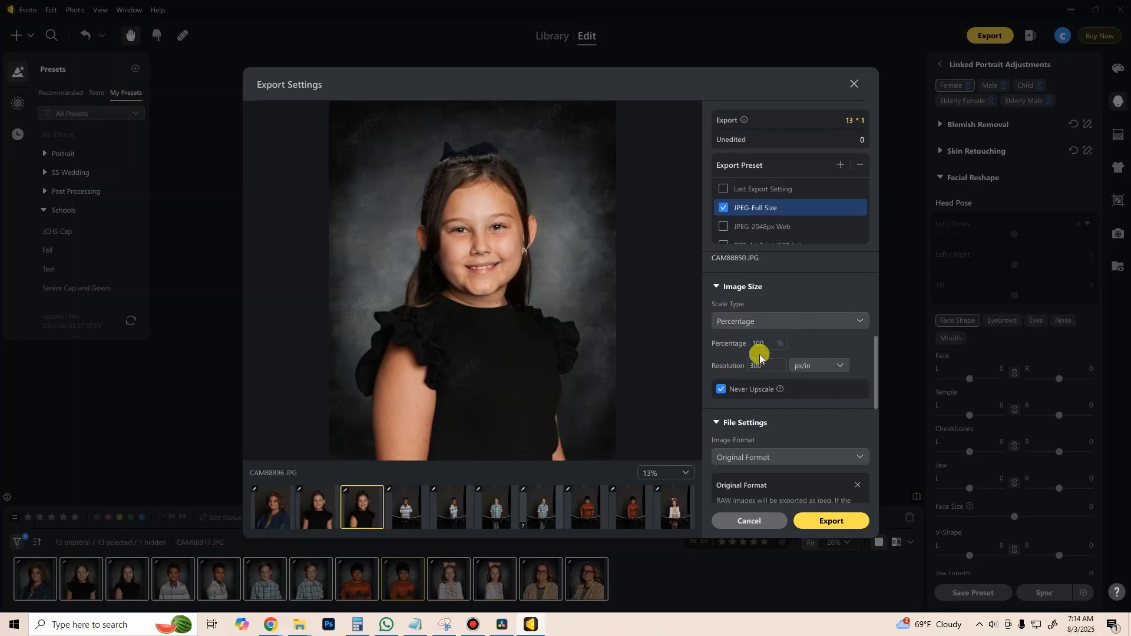
scroll(747, 349, "down", 2)
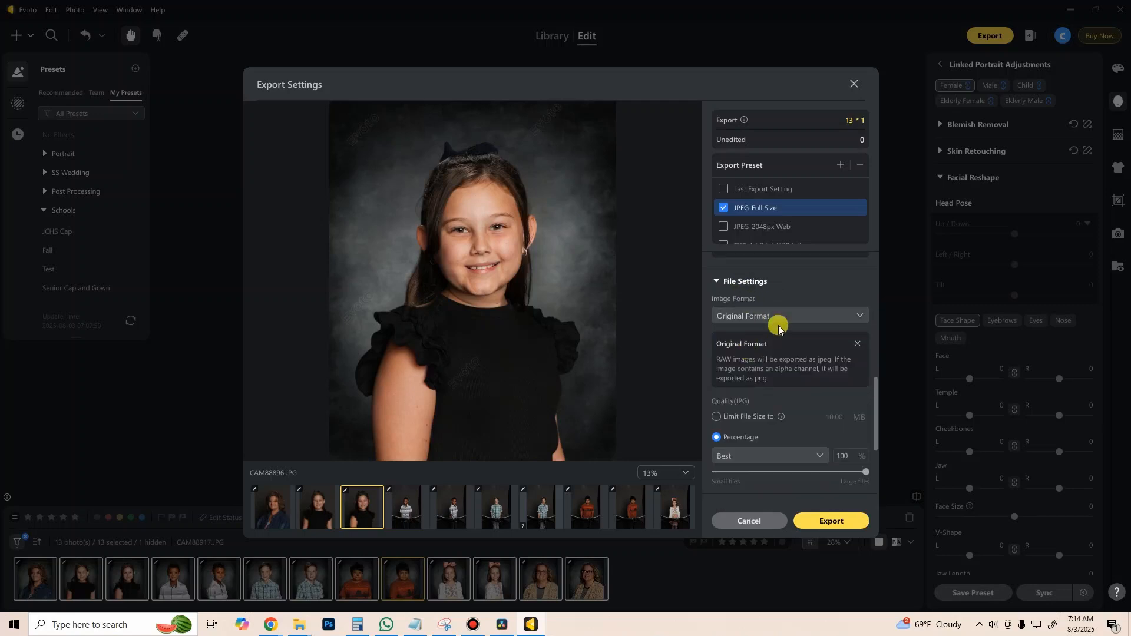
scroll(764, 327, "down", 3)
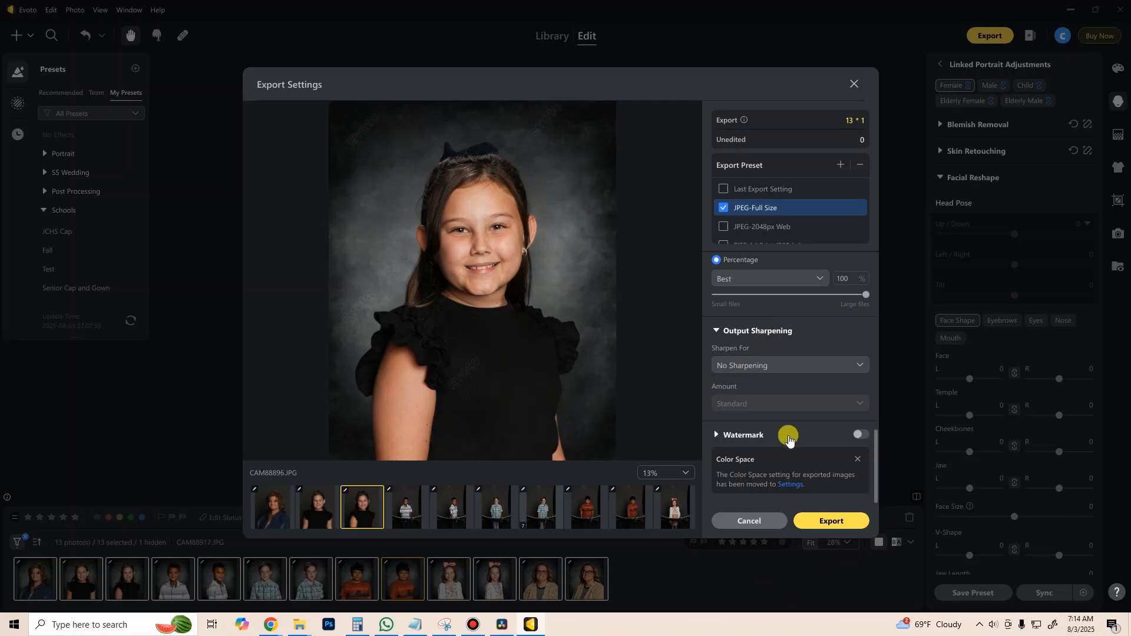
left_click(743, 522)
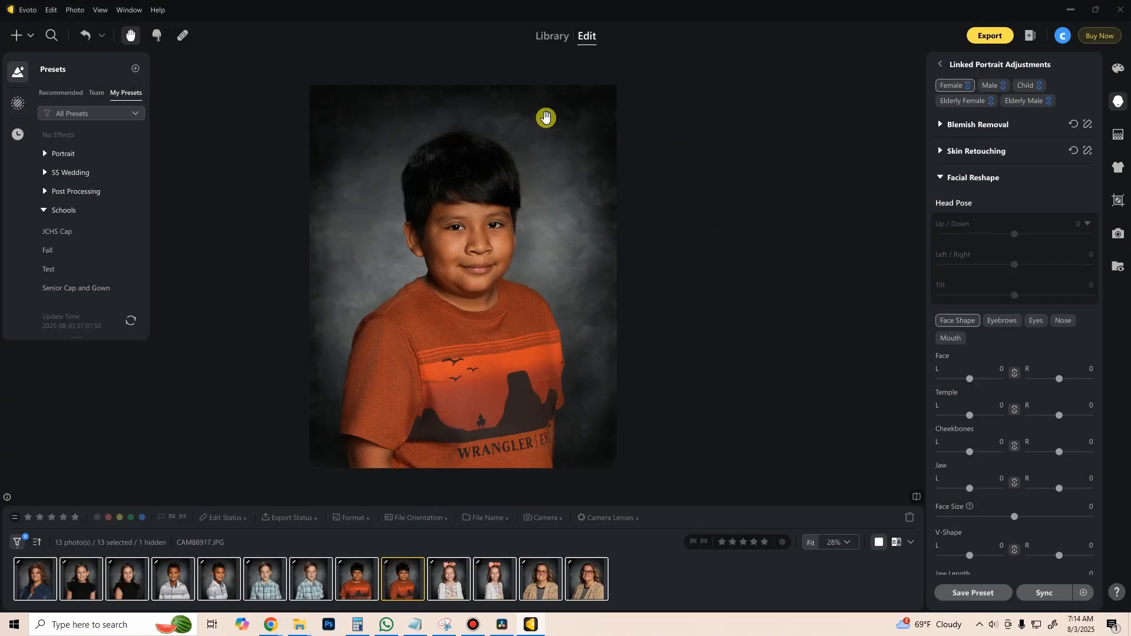
Switch to the Sports Workflow project and open its first photo, CAM63208.JPG, for editing with the whole frame in view.
left_click(557, 45)
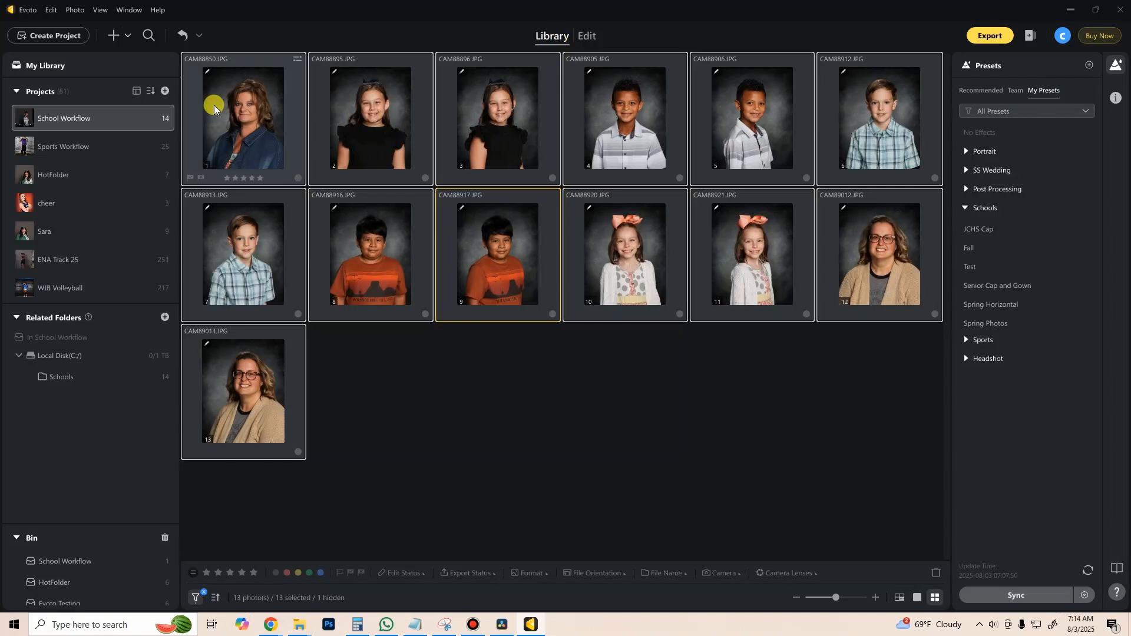
left_click(106, 152)
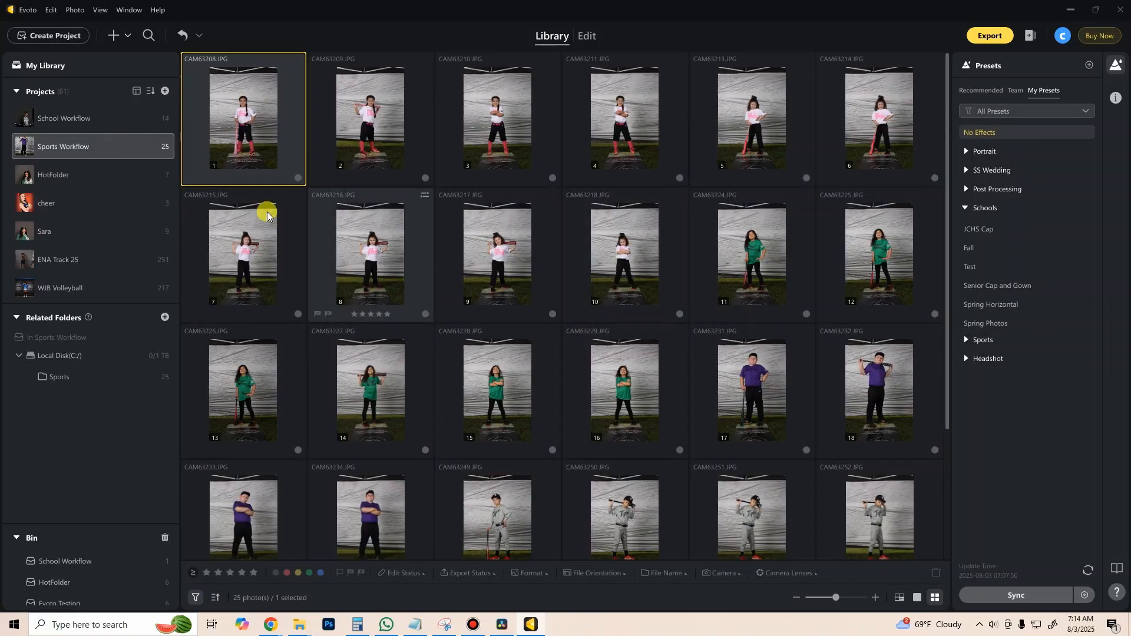
left_click(587, 36)
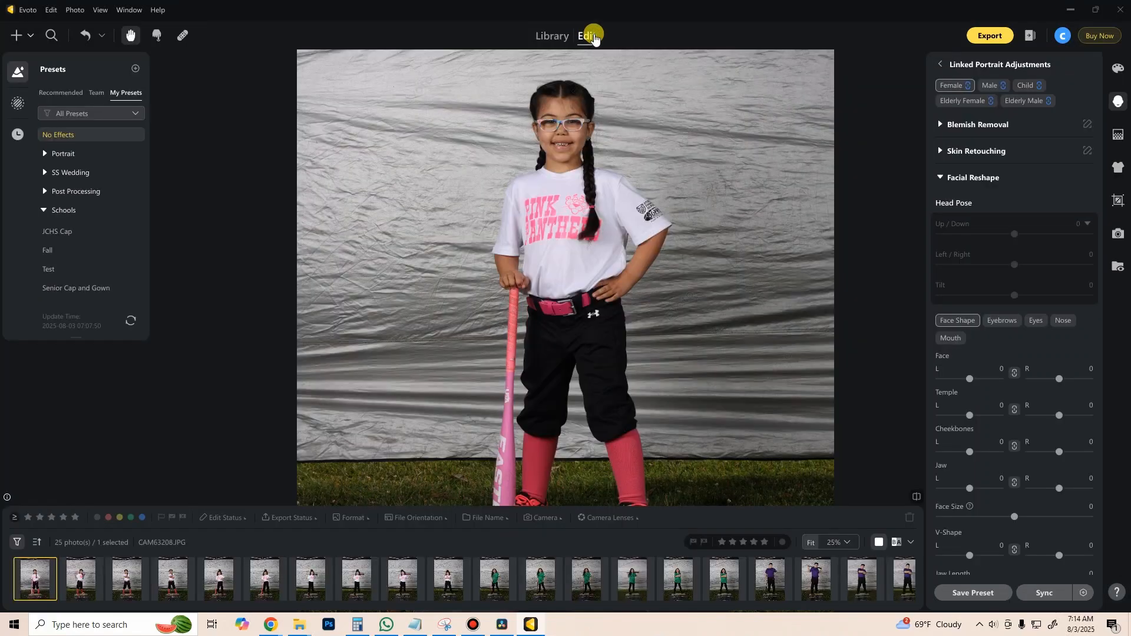
scroll(413, 380, "down", 5)
left_click_drag(451, 419, 447, 367)
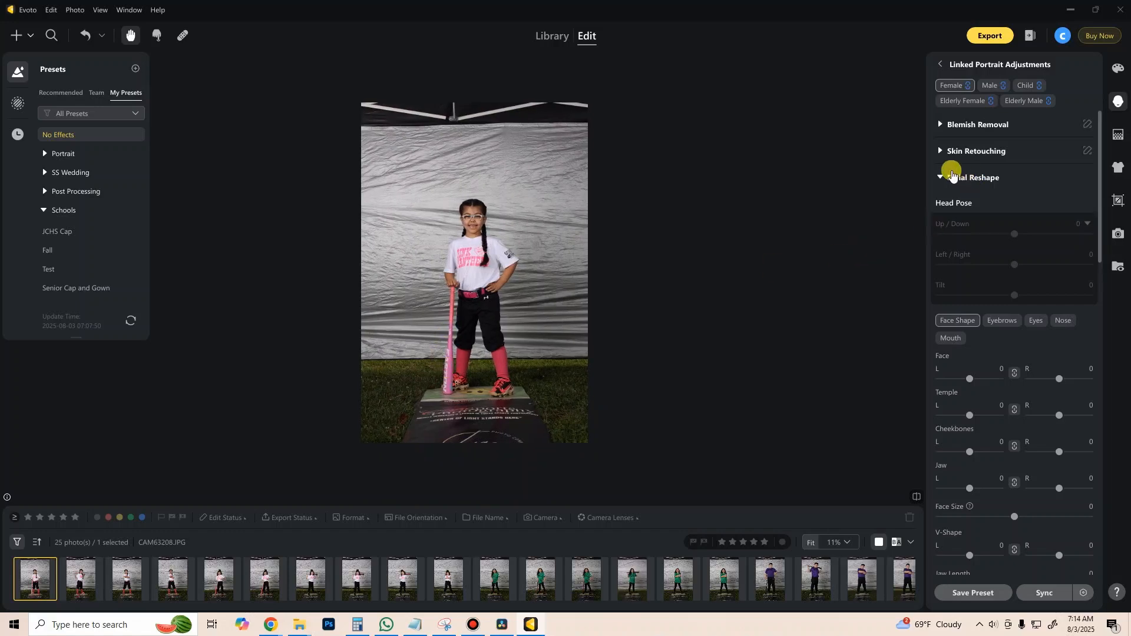
Apply the Outdoor preset from the Sports group to CAM63208.JPG and inspect the cut-out player.
left_click(941, 177)
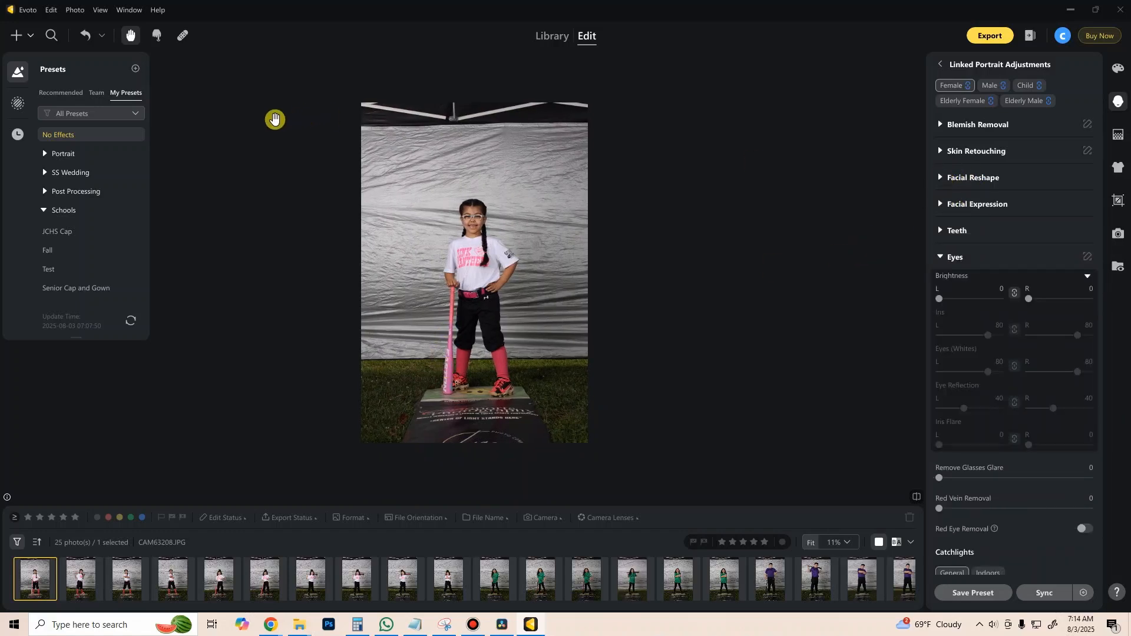
left_click(43, 210)
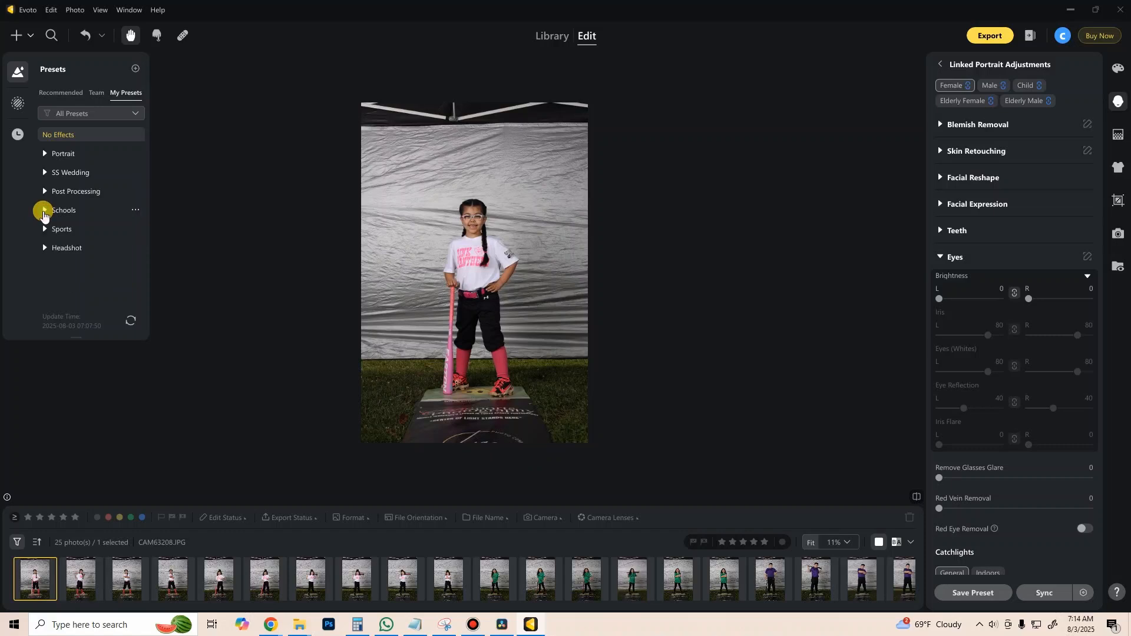
left_click(43, 229)
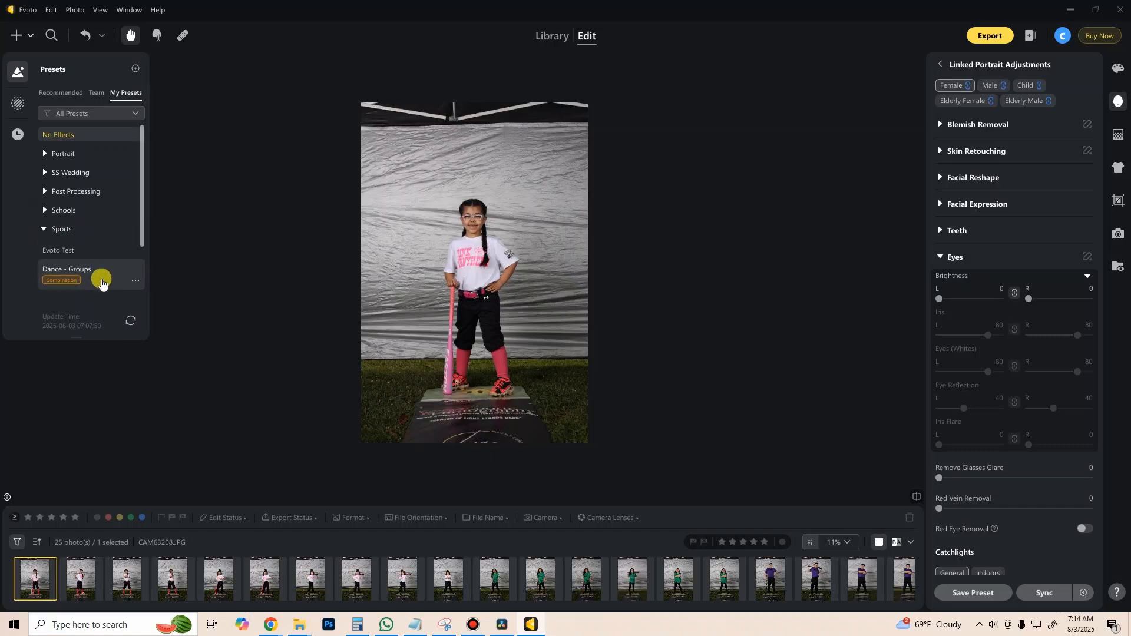
scroll(121, 271, "down", 2)
scroll(103, 292, "up", 1)
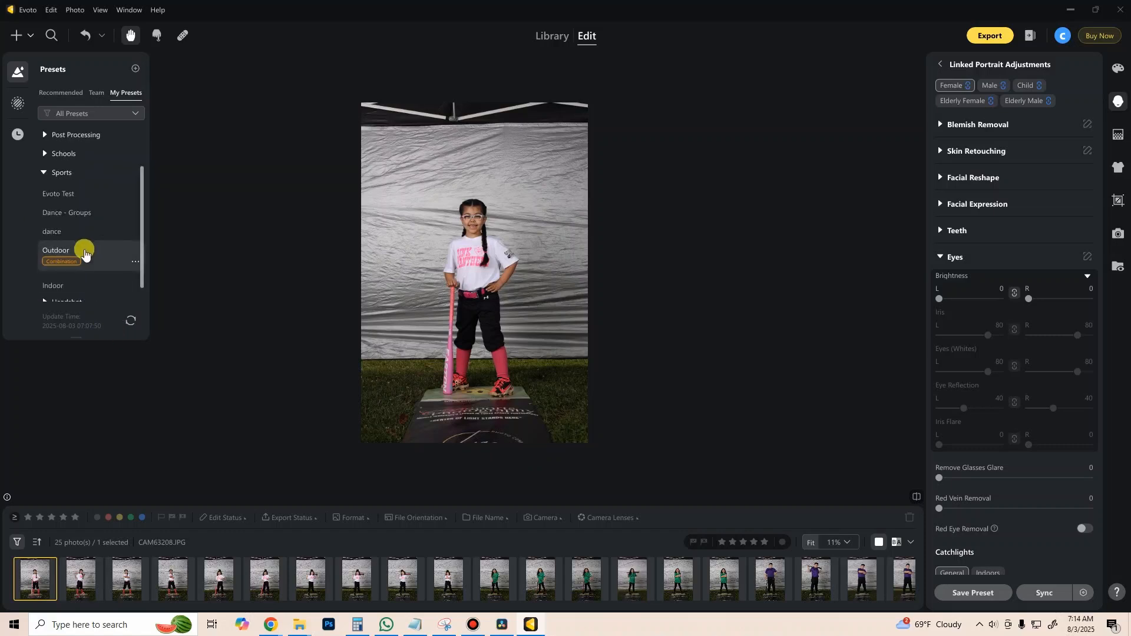
left_click(84, 254)
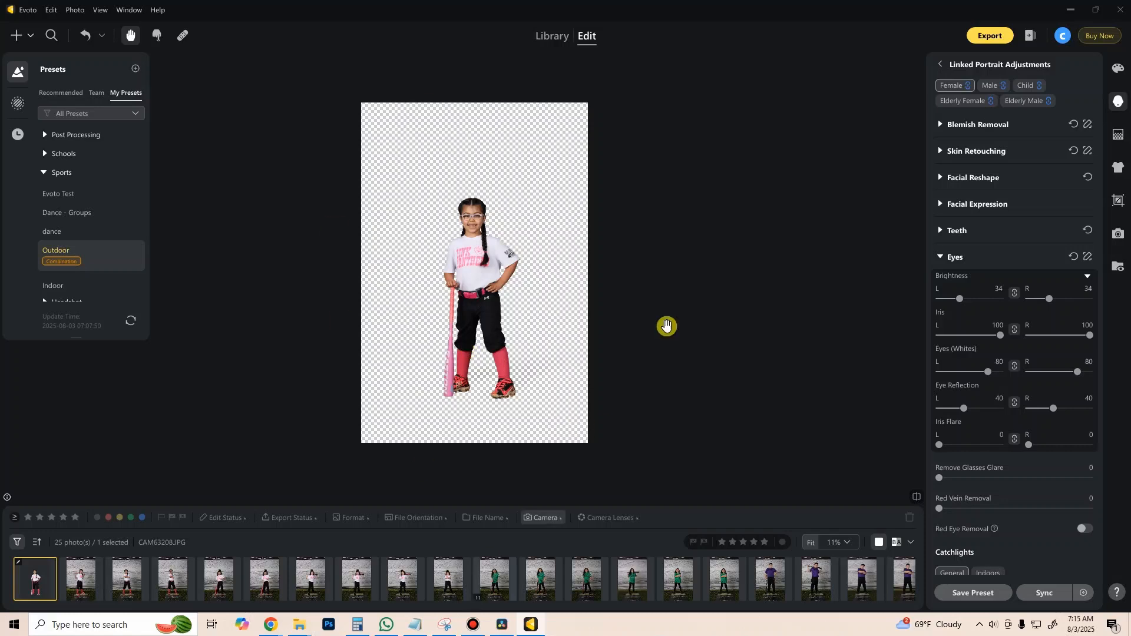
scroll(470, 228, "up", 3)
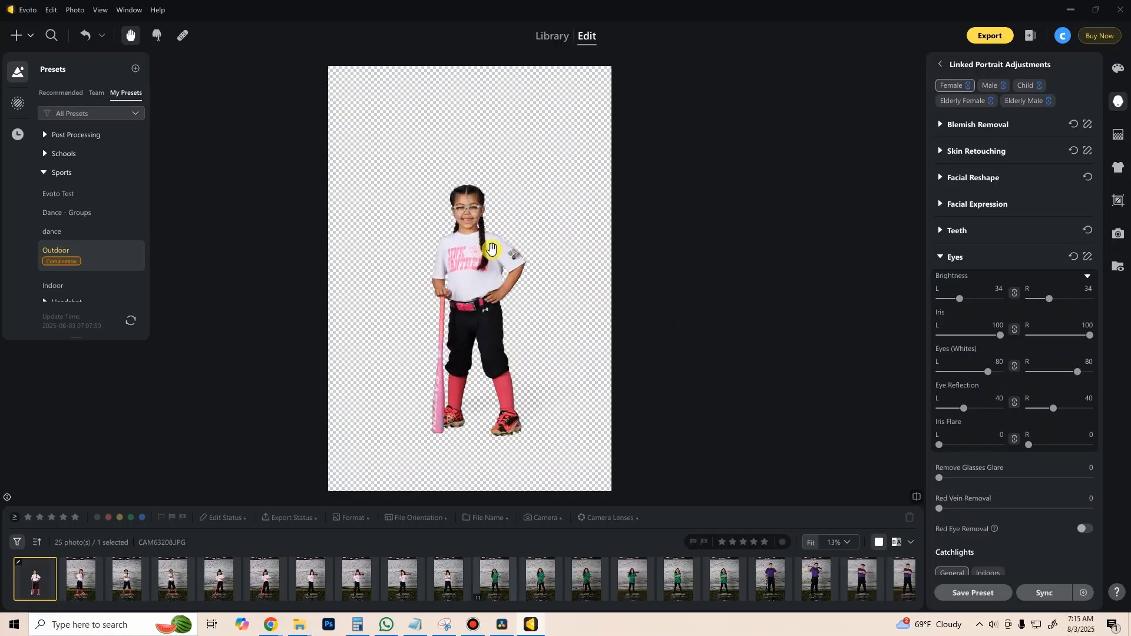
scroll(511, 243, "down", 3)
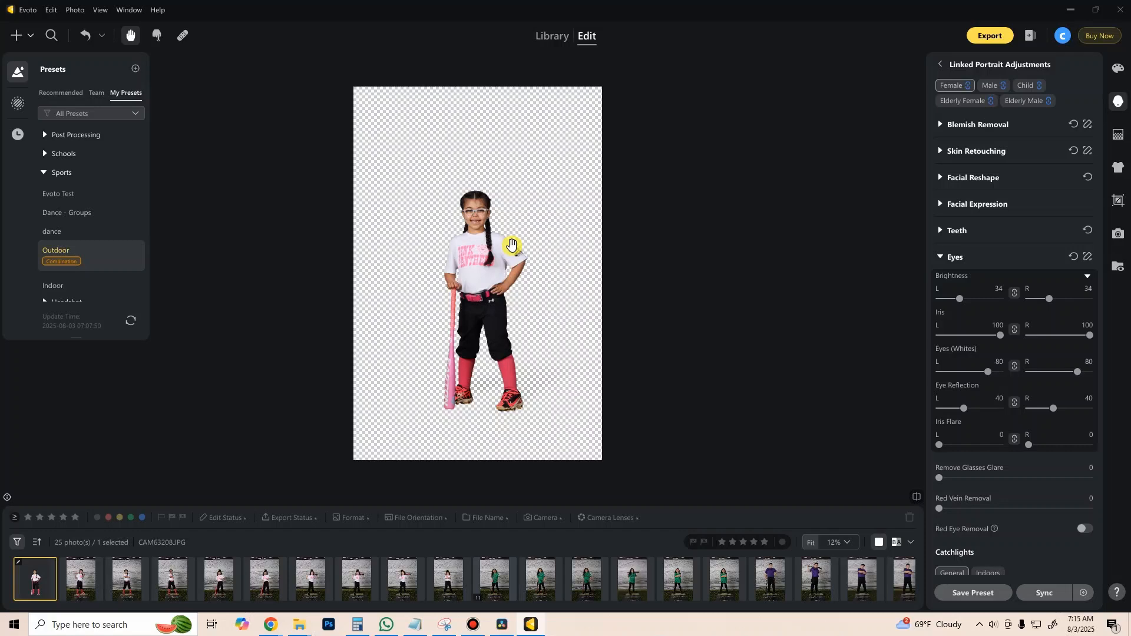
Replace the transparent background with the custom backdrop of glowing round lights from My Backdrops.
left_click(940, 258)
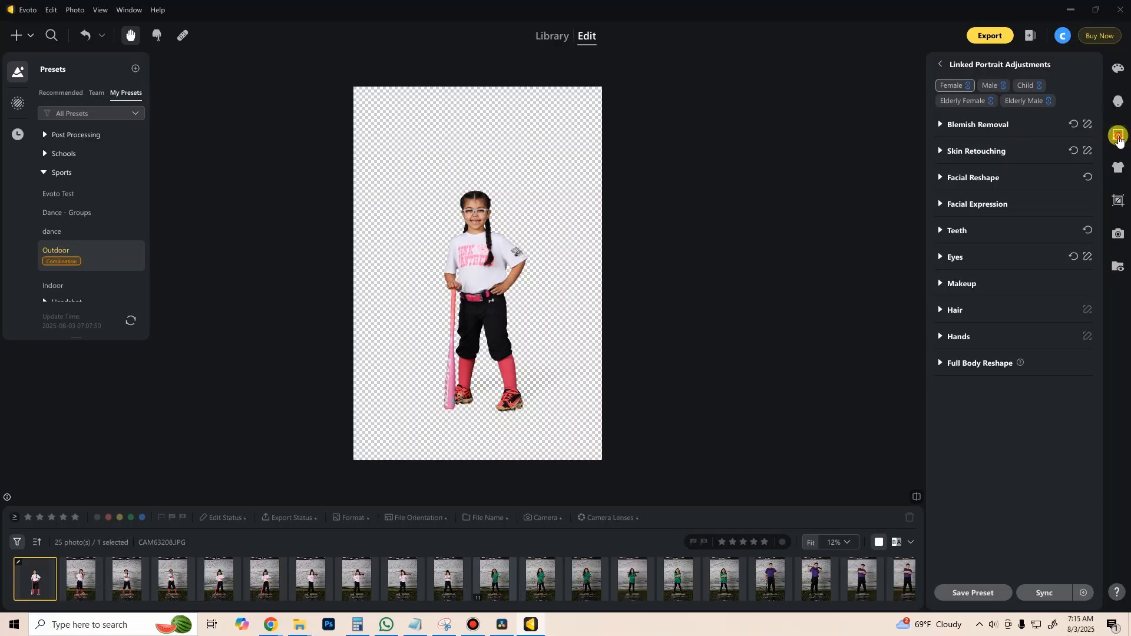
left_click(1118, 135)
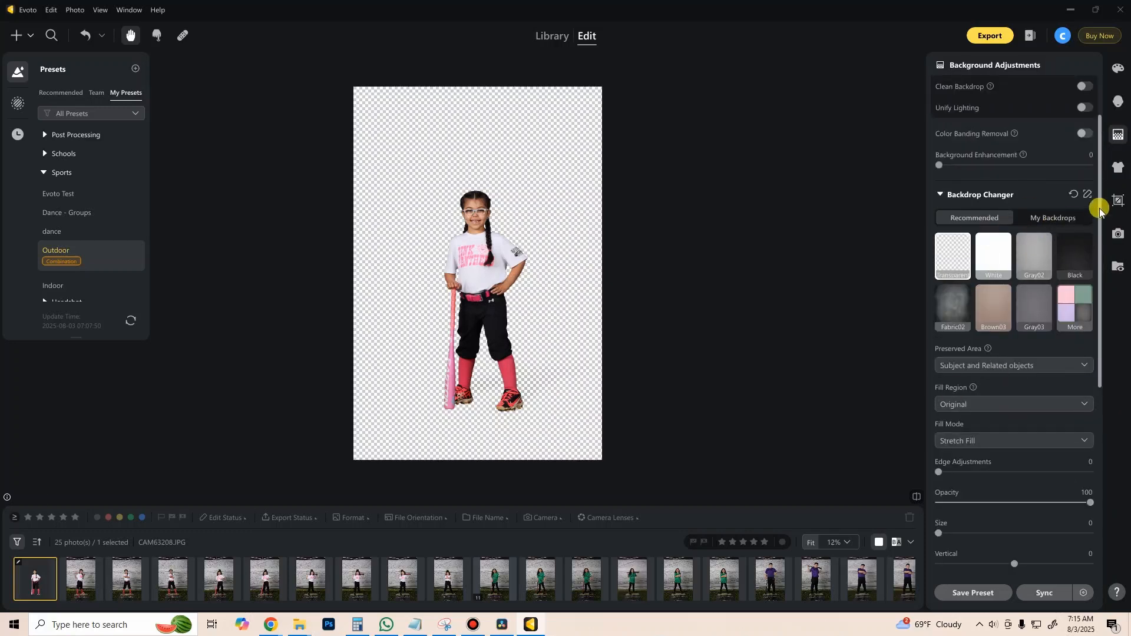
left_click(1064, 217)
left_click(998, 253)
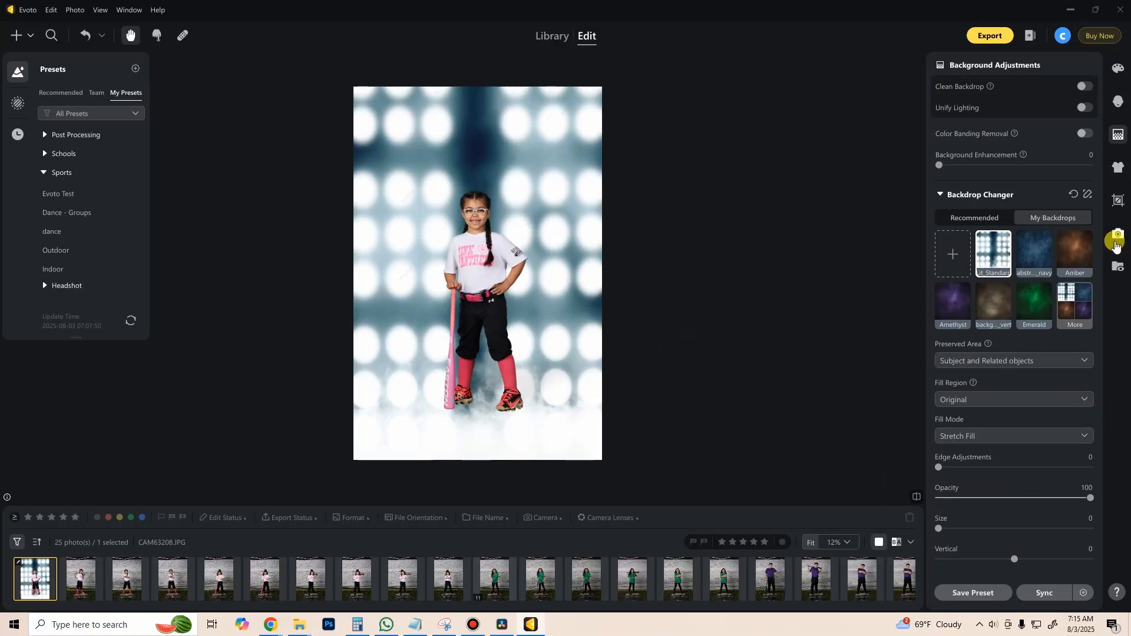
Start cropping the photo with the 1*1 inches ID Photo (AI Headshot Crop) format.
left_click(1121, 201)
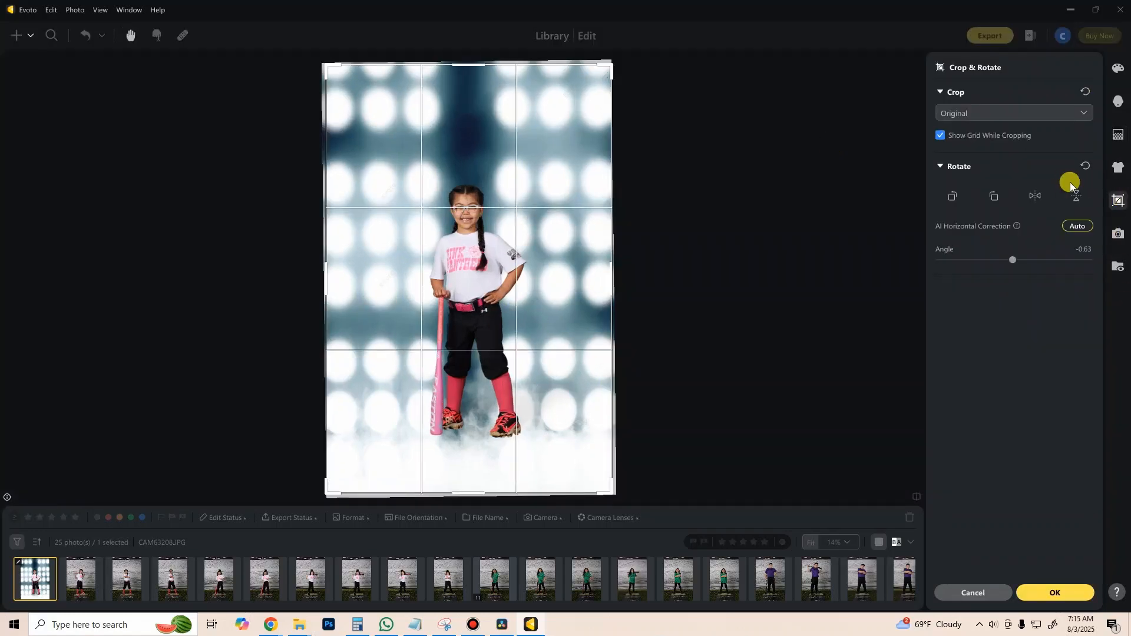
left_click(984, 113)
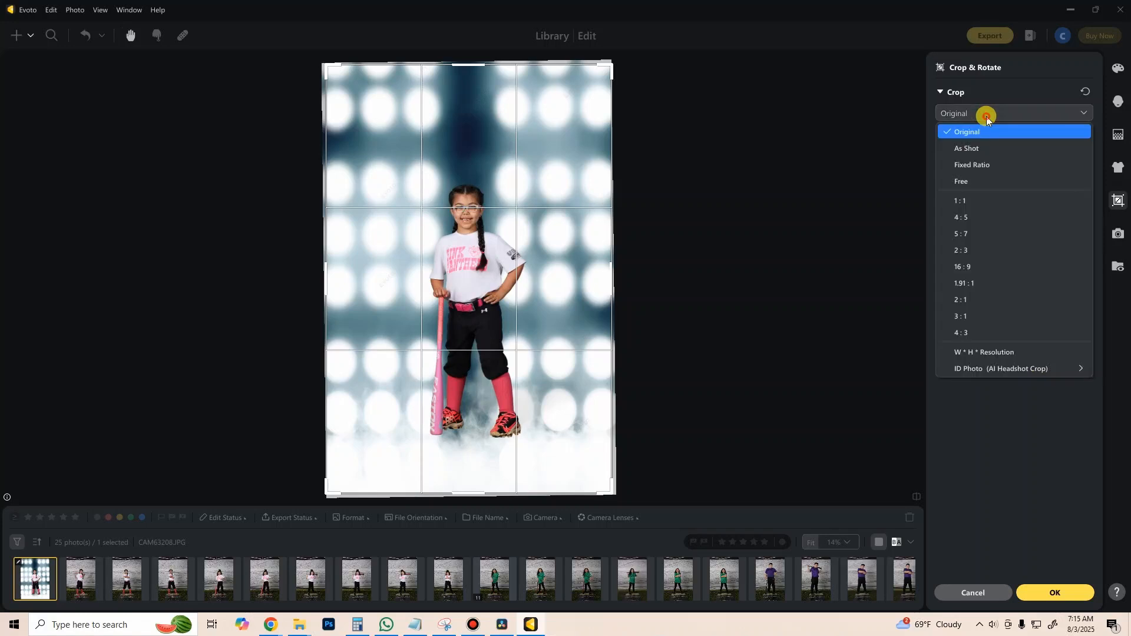
mouse_move(989, 372)
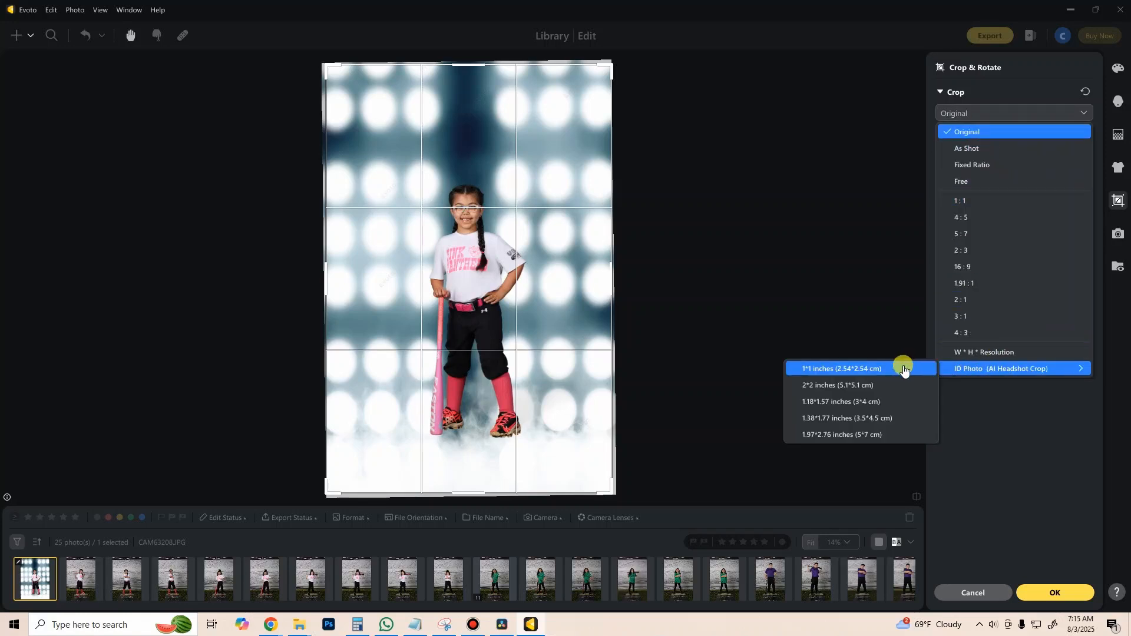
left_click(844, 369)
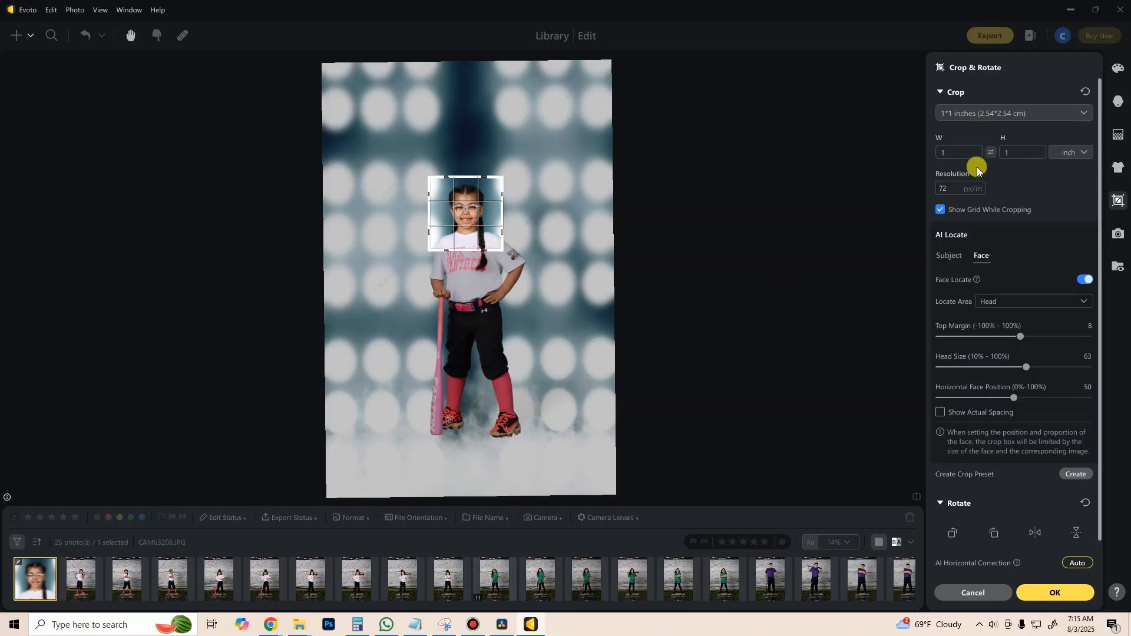
Set the crop to 8 inches wide by 10 inches high at a resolution of 300 px/in.
left_click(963, 156)
type("8")
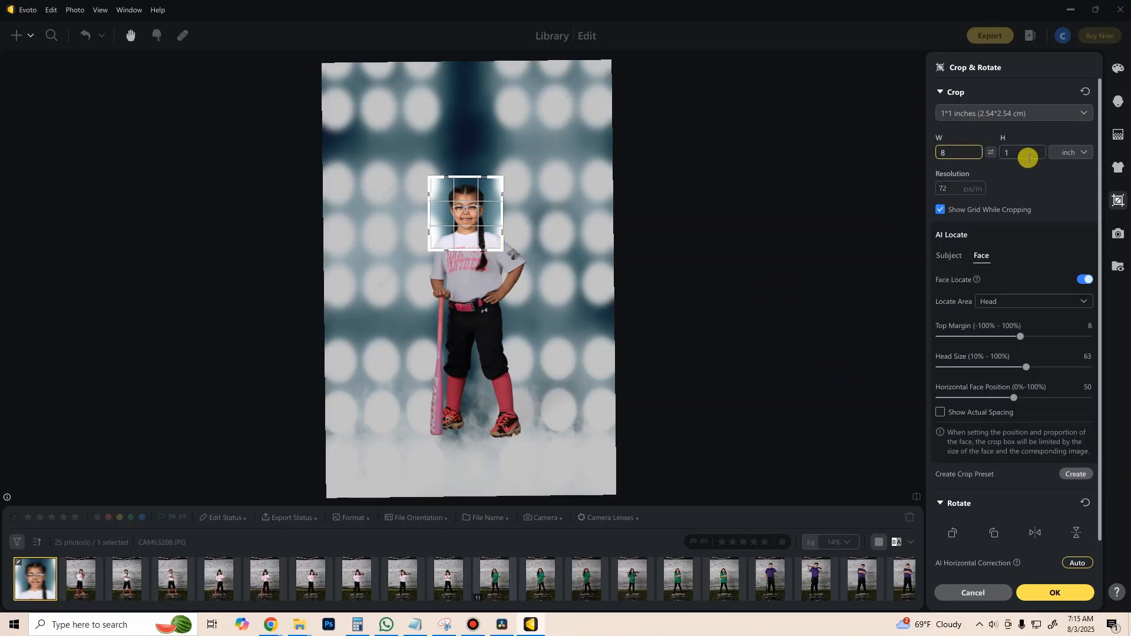
left_click(1024, 153)
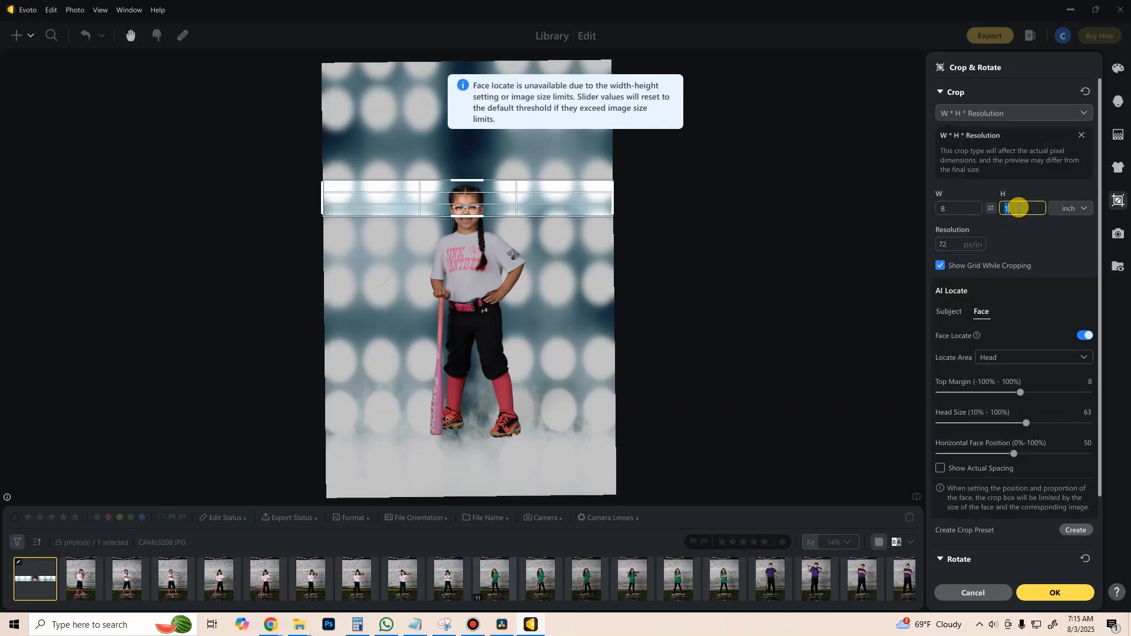
left_click(1035, 244)
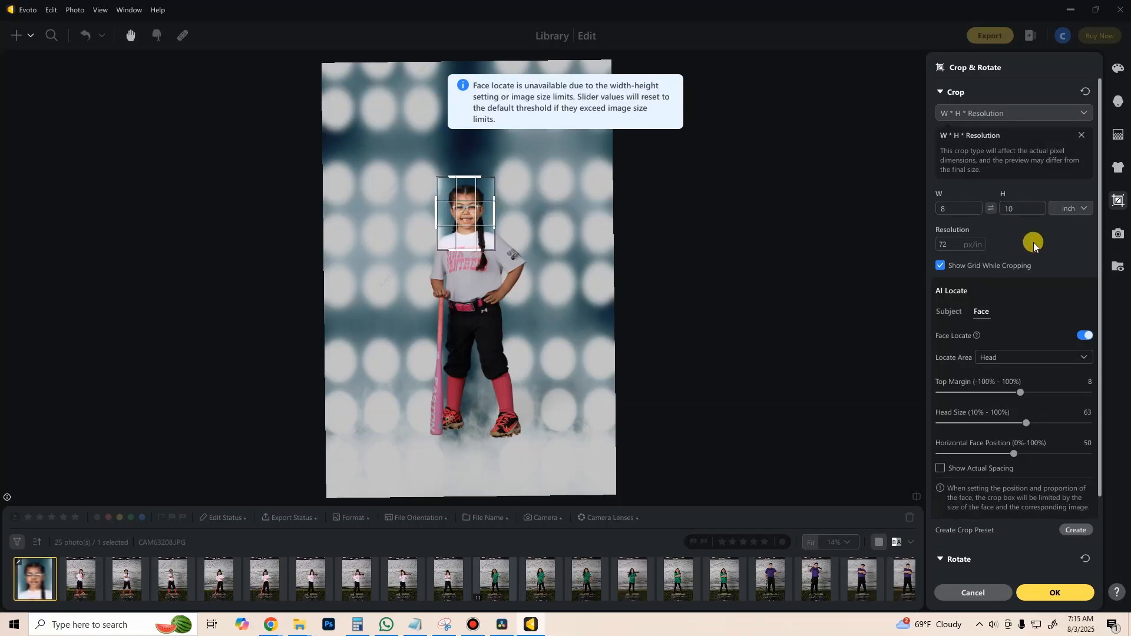
left_click(950, 244)
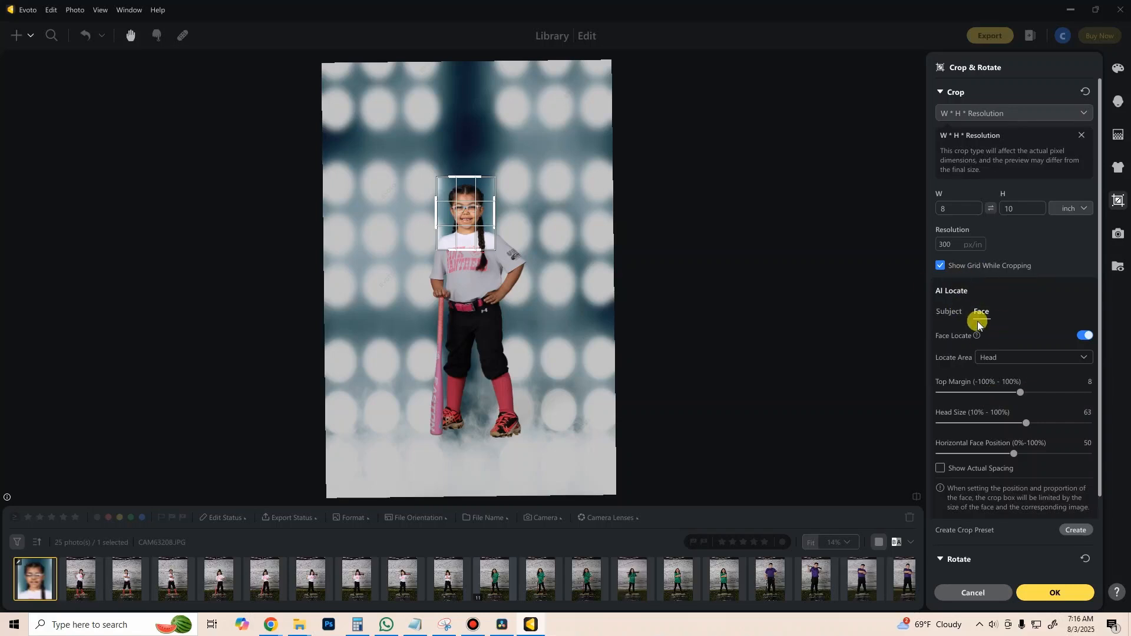
Enable Subject Locate, tighten the crop around the player to about 9.3% top and 6.4% bottom margin, and apply it.
left_click(950, 313)
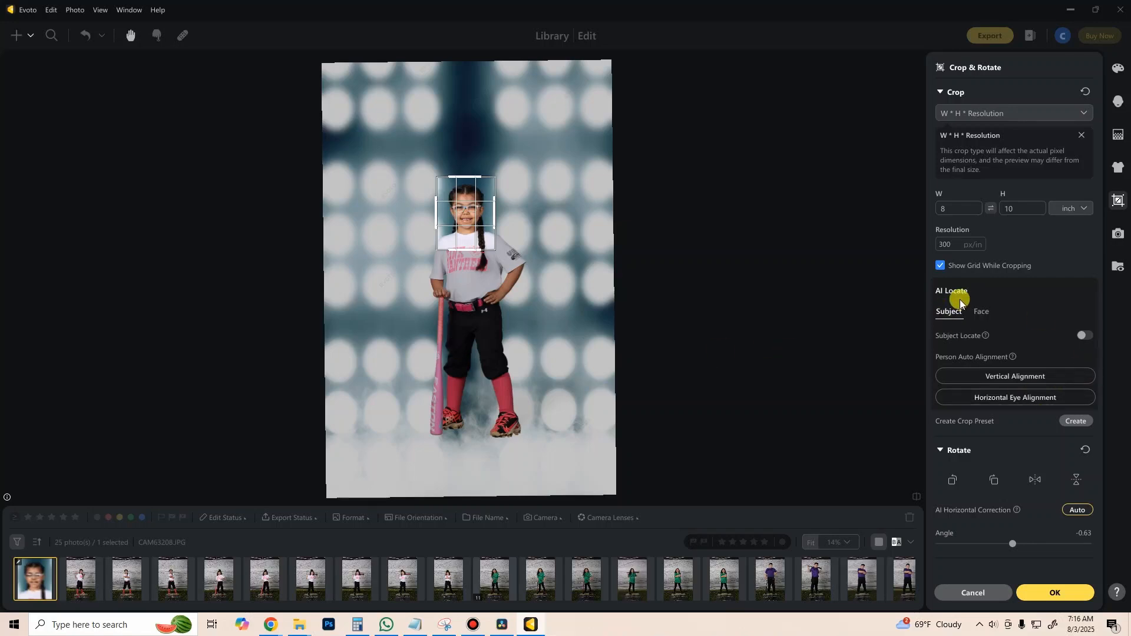
left_click(1085, 340)
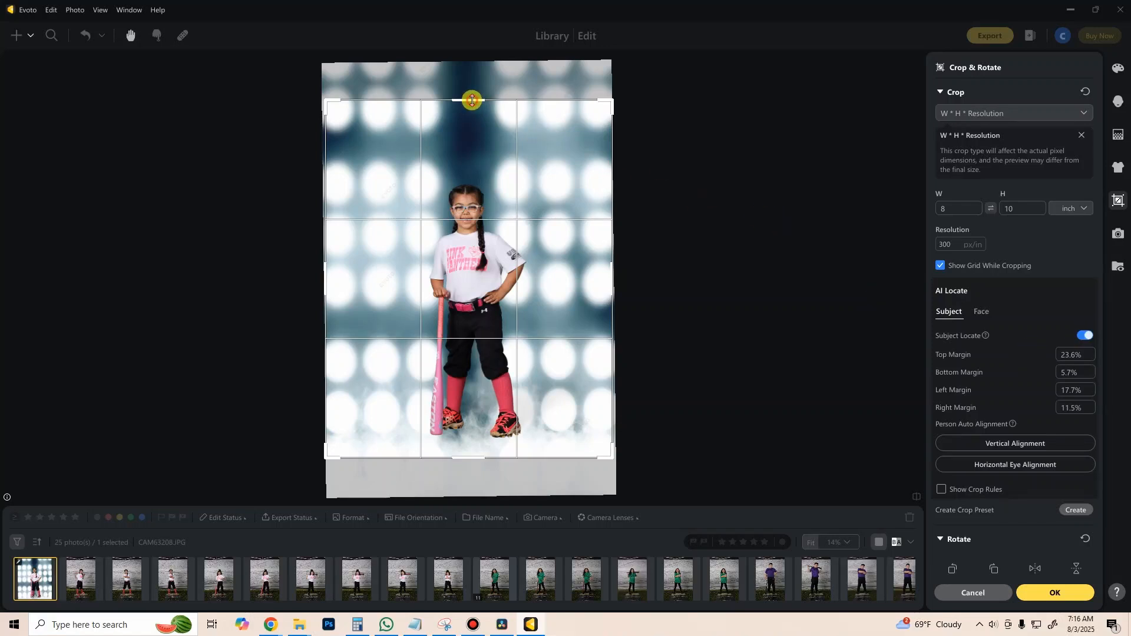
left_click_drag(472, 100, 477, 142)
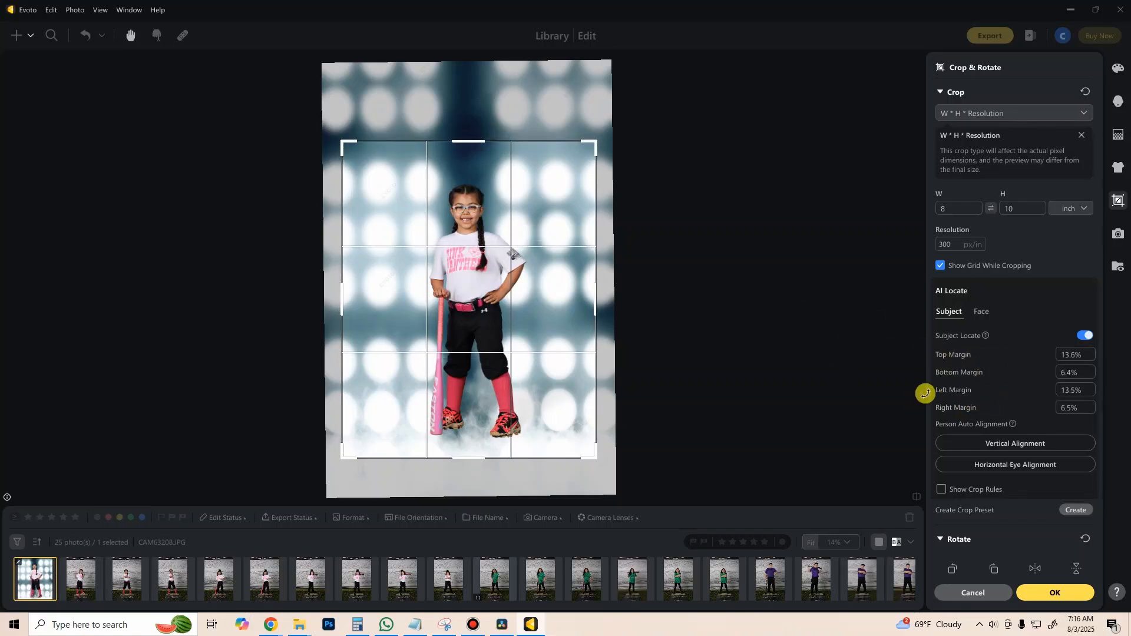
left_click_drag(480, 141, 479, 158)
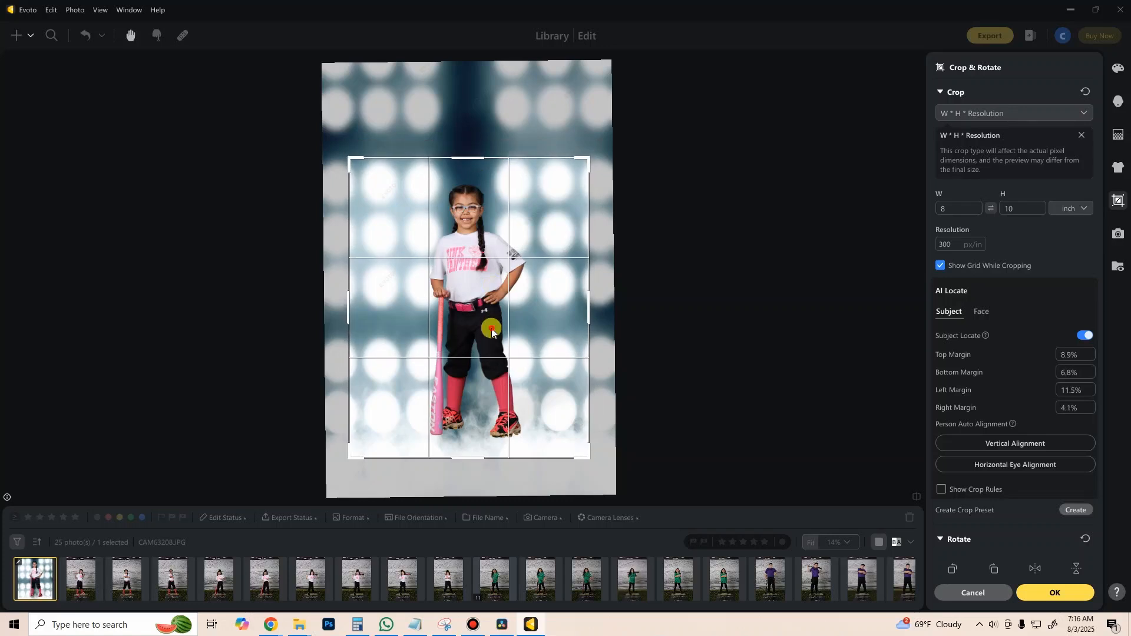
left_click_drag(492, 334, 489, 332)
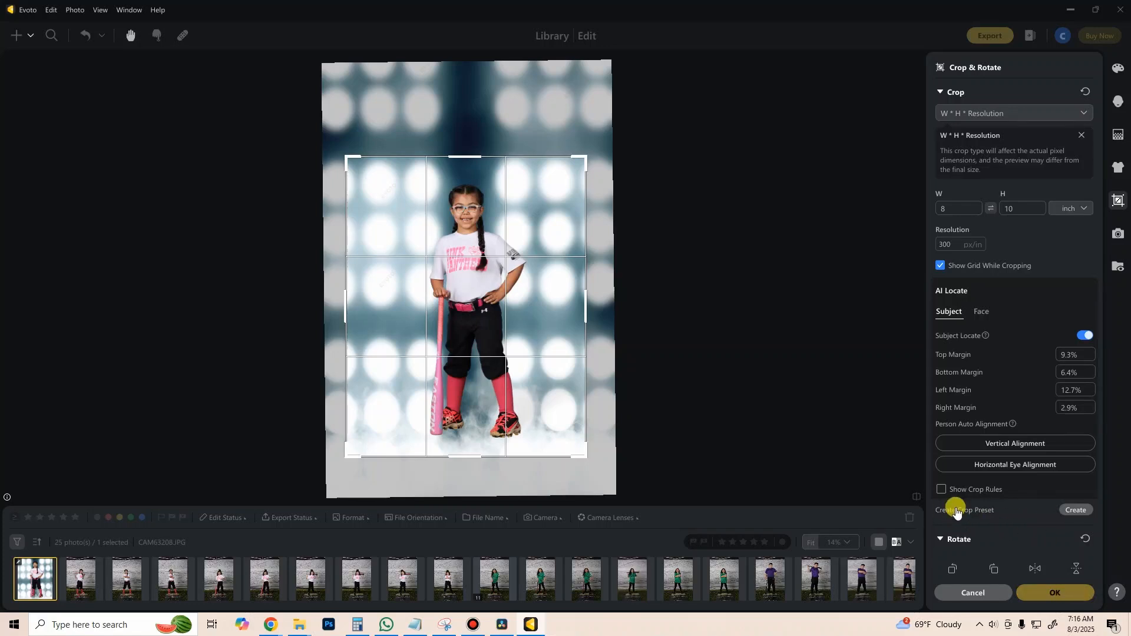
left_click(1053, 593)
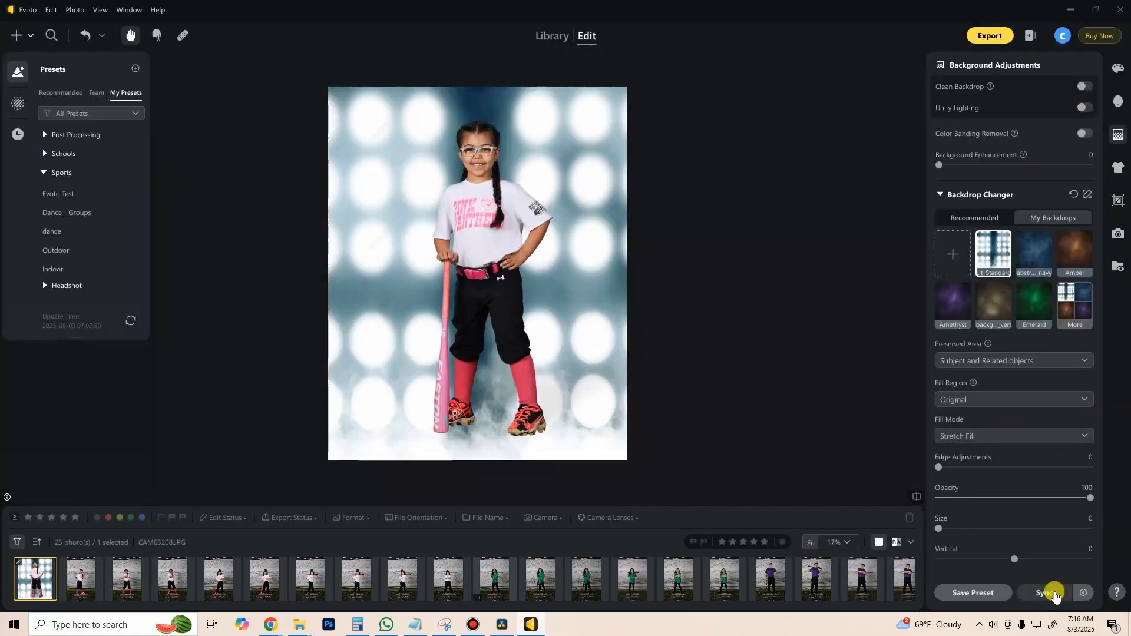
Set the custom backdrop's fill region to Cropped so it fills only the cropped area.
left_click(1122, 201)
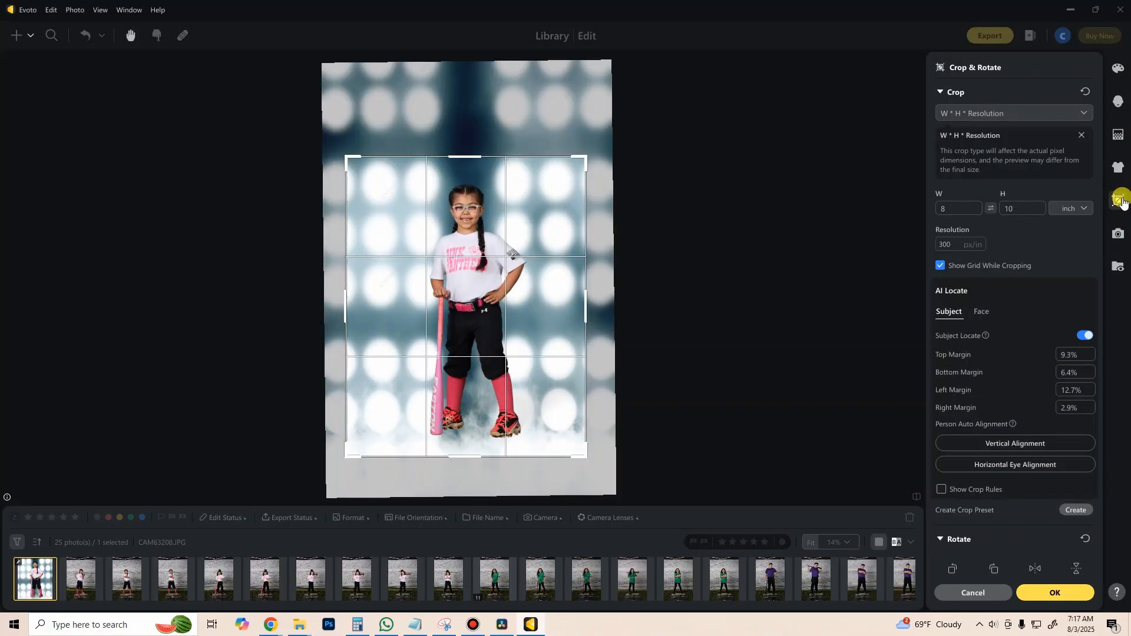
left_click(1121, 142)
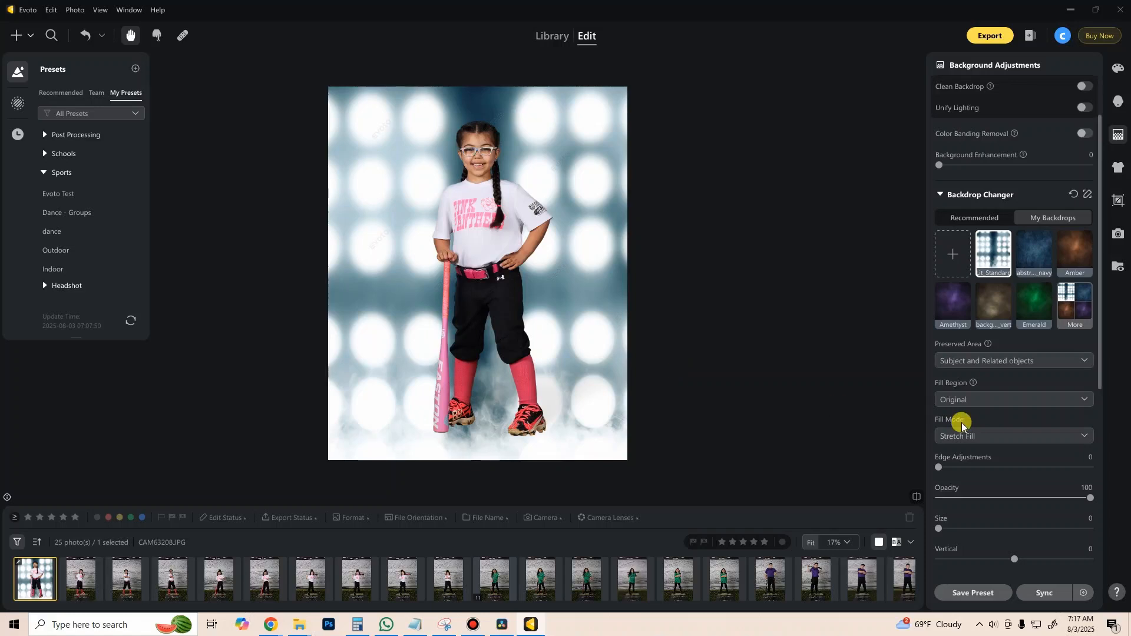
left_click(980, 405)
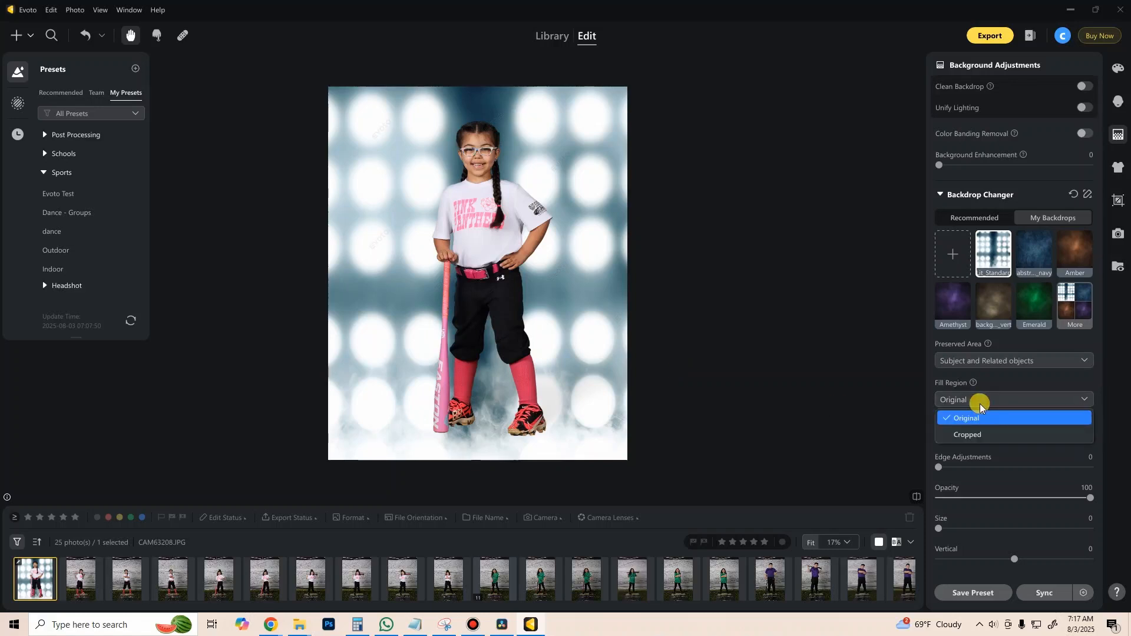
left_click(983, 434)
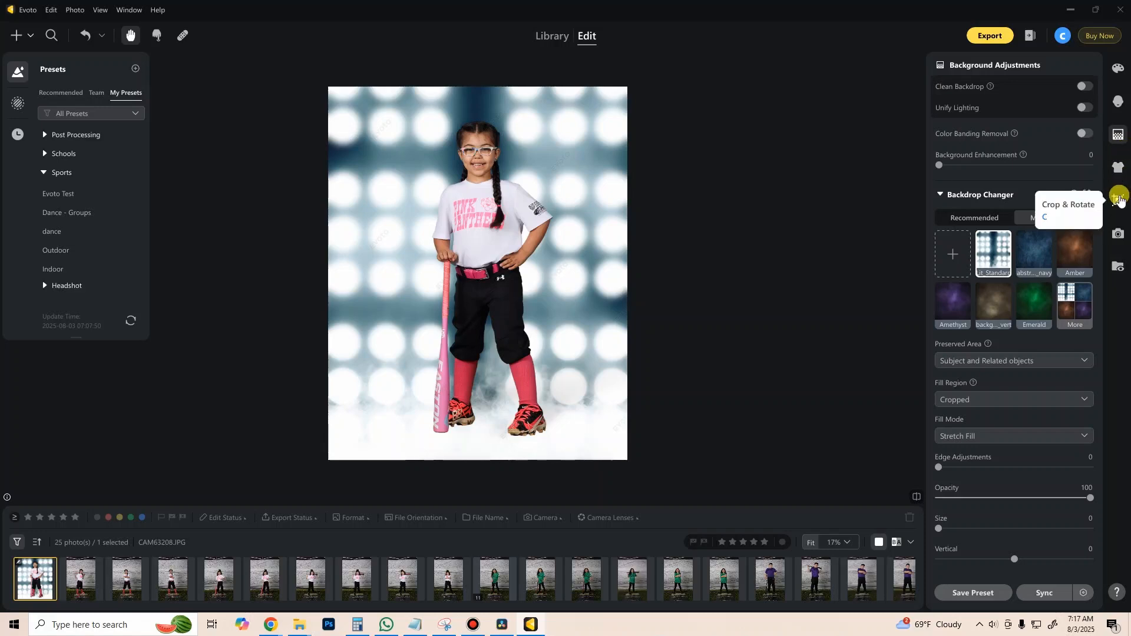
Add a Soft shadow to the player on the new backdrop and set its opacity to 81.
scroll(999, 332, "down", 5)
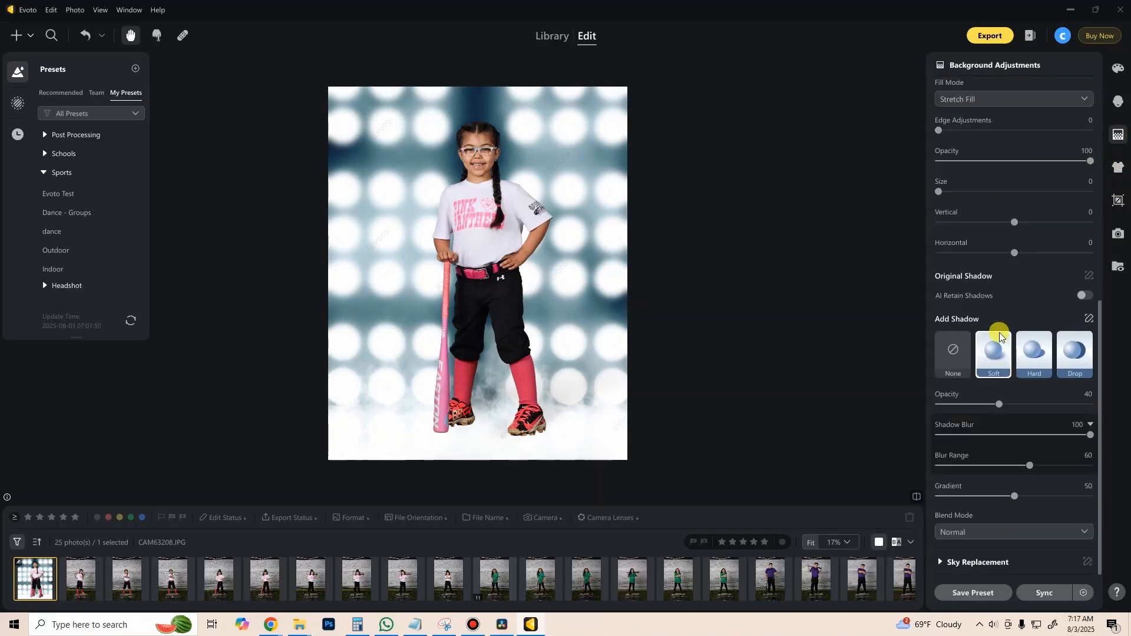
left_click(999, 334)
left_click_drag(1000, 404, 1055, 409)
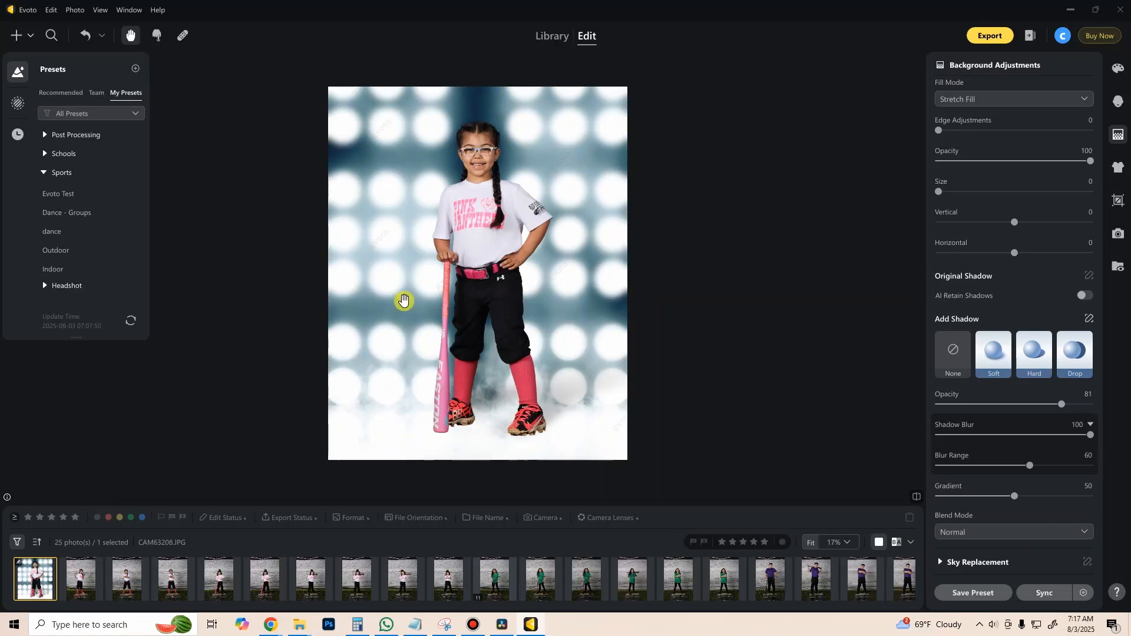
Select all photos, step through the first ones and rate CAM63211, CAM63213 and CAM63215 with one star.
key("ctrl+a")
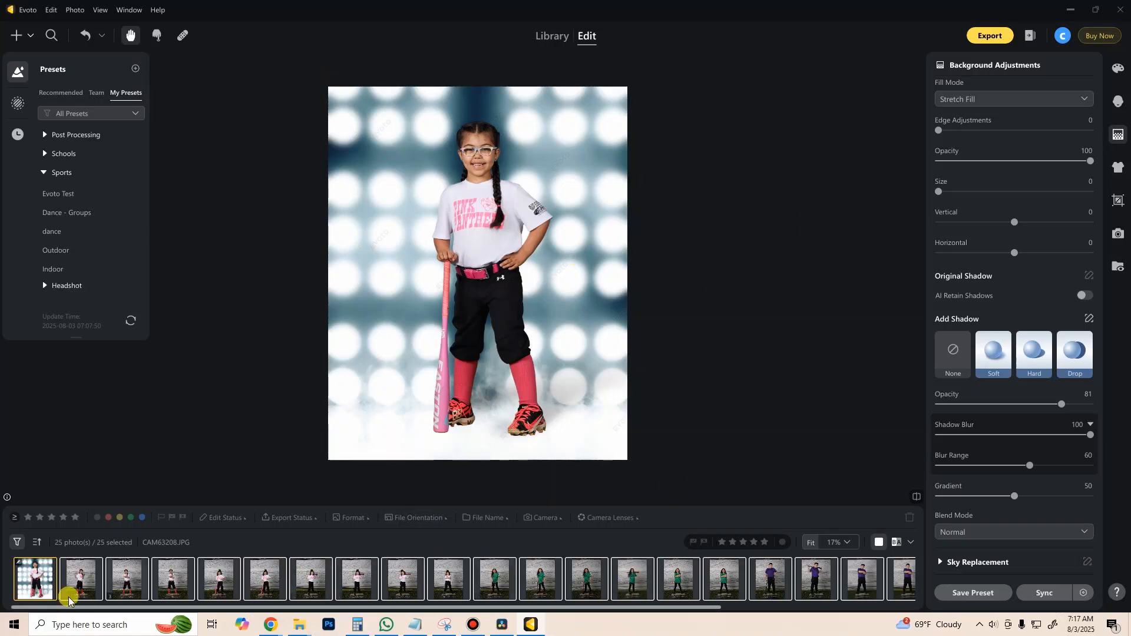
left_click(90, 588)
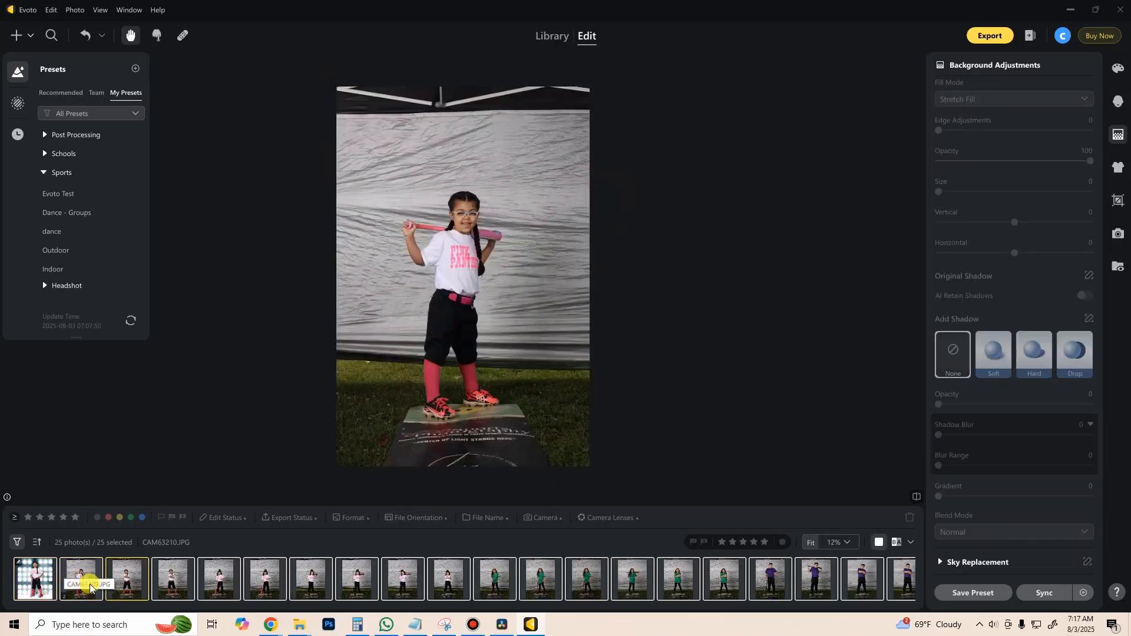
key("Right")
key("Right")
key("Right")
key("Left")
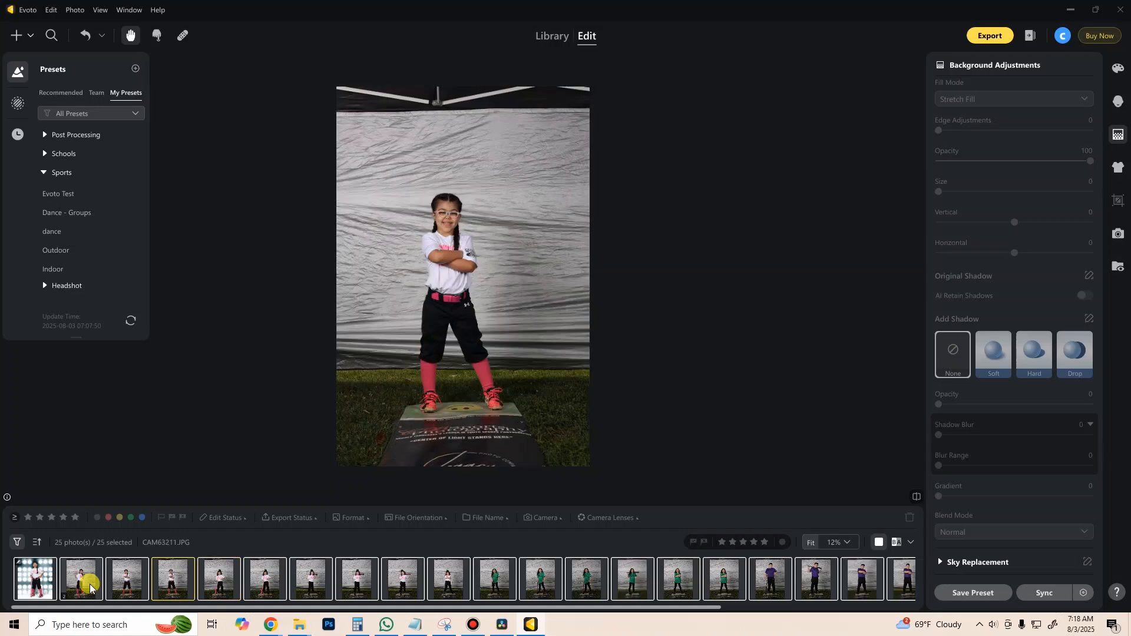
key("Right")
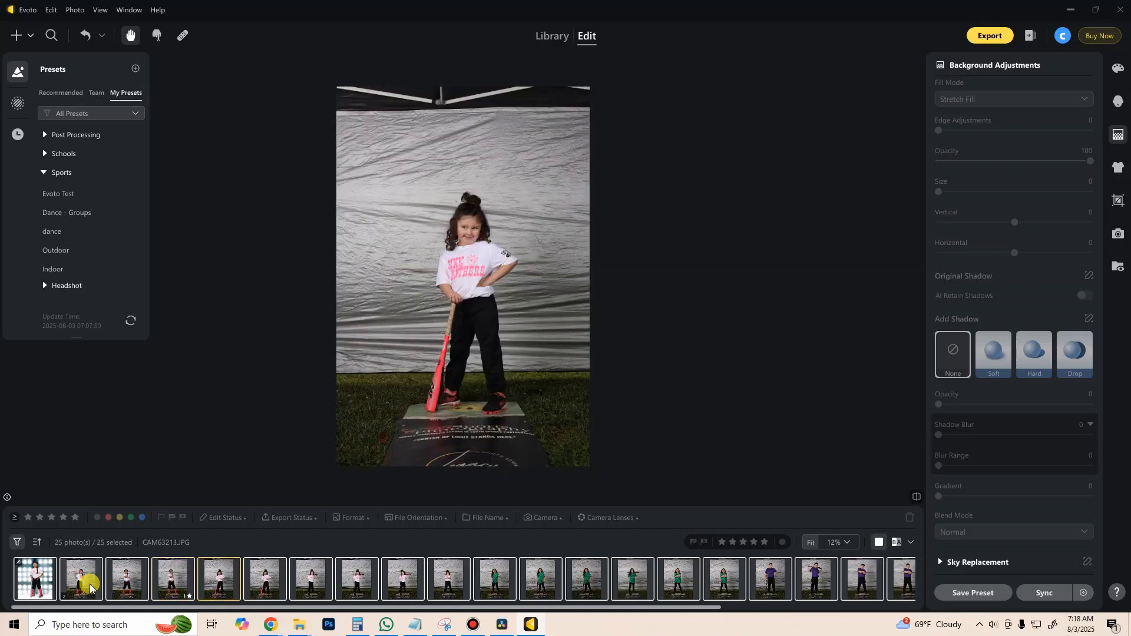
key("Right")
key("Left")
key("Right")
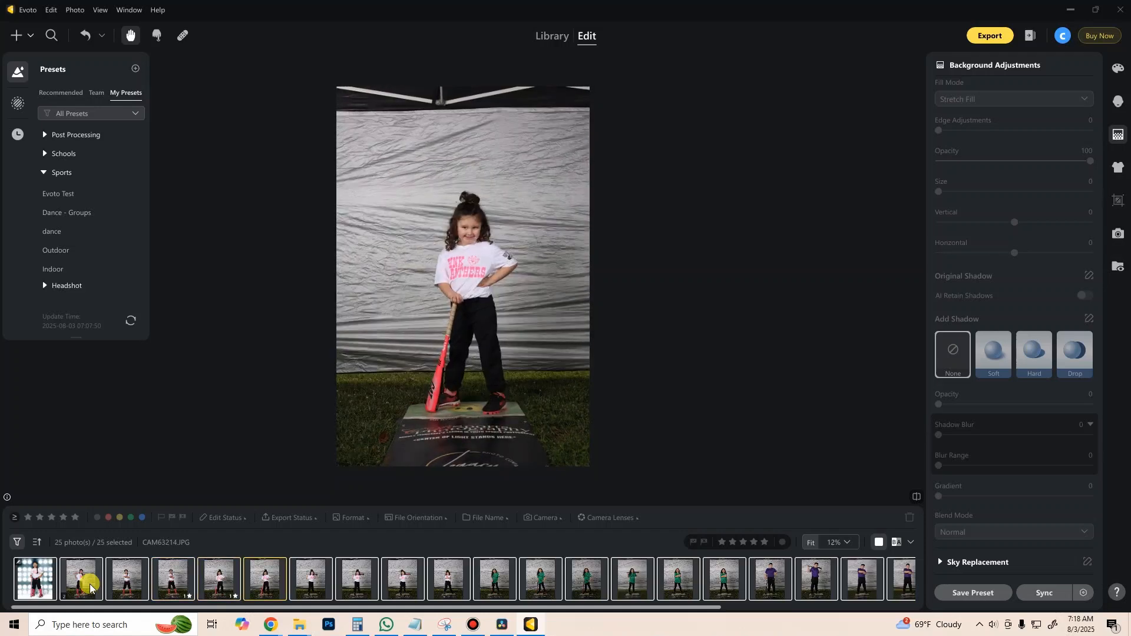
key("Right")
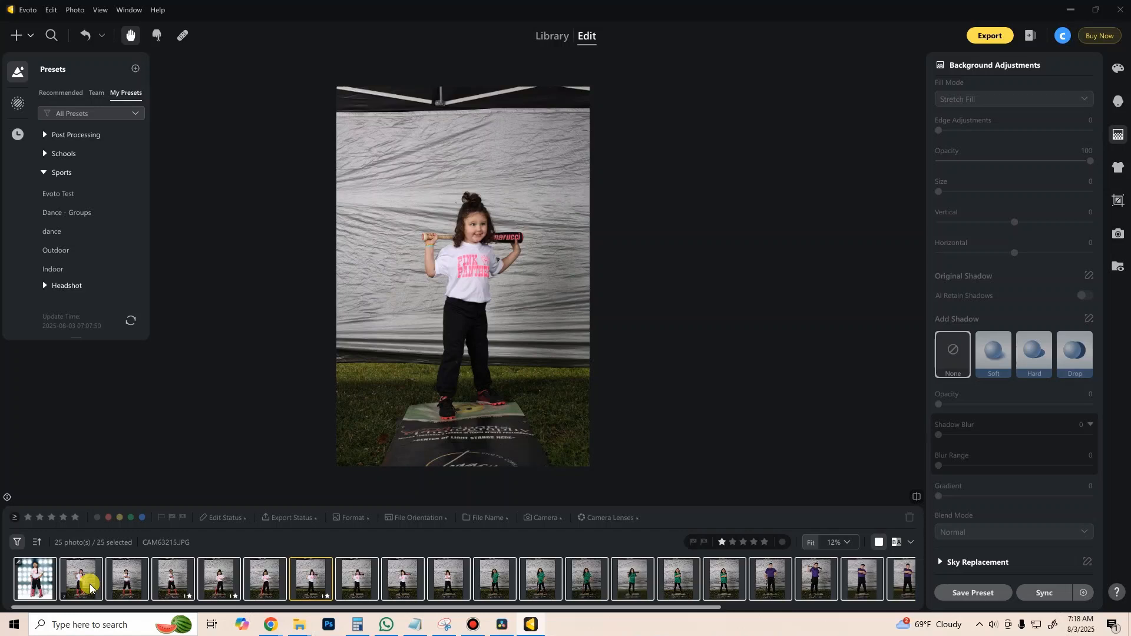
key("Right")
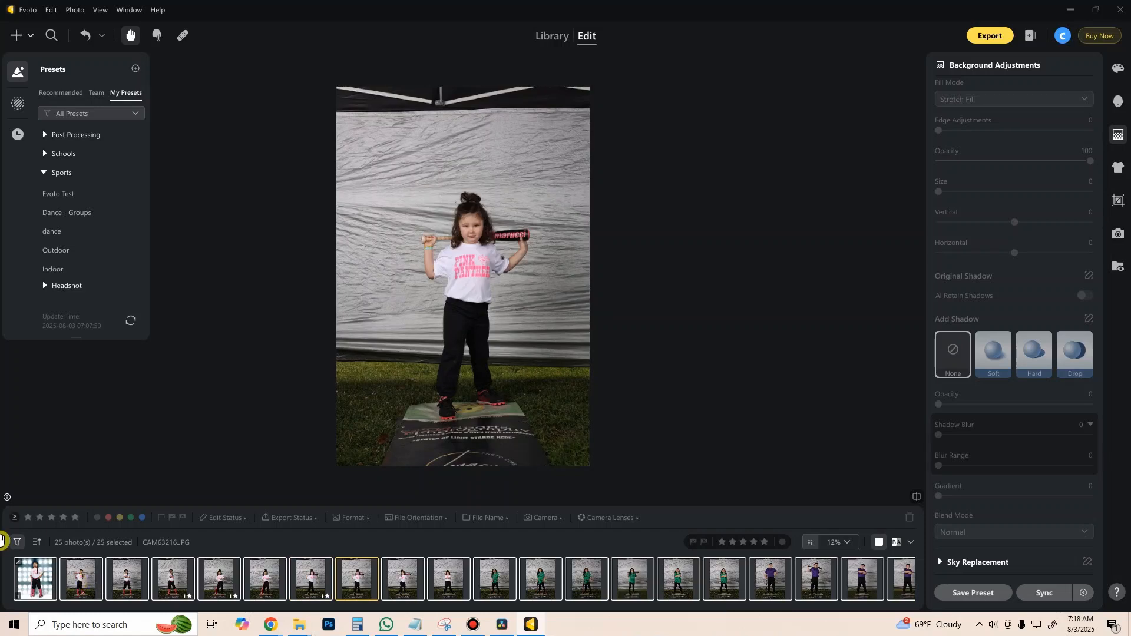
Filter the filmstrip to only unrated photos and sync the first photo's edits to all selected ones.
left_click(15, 517)
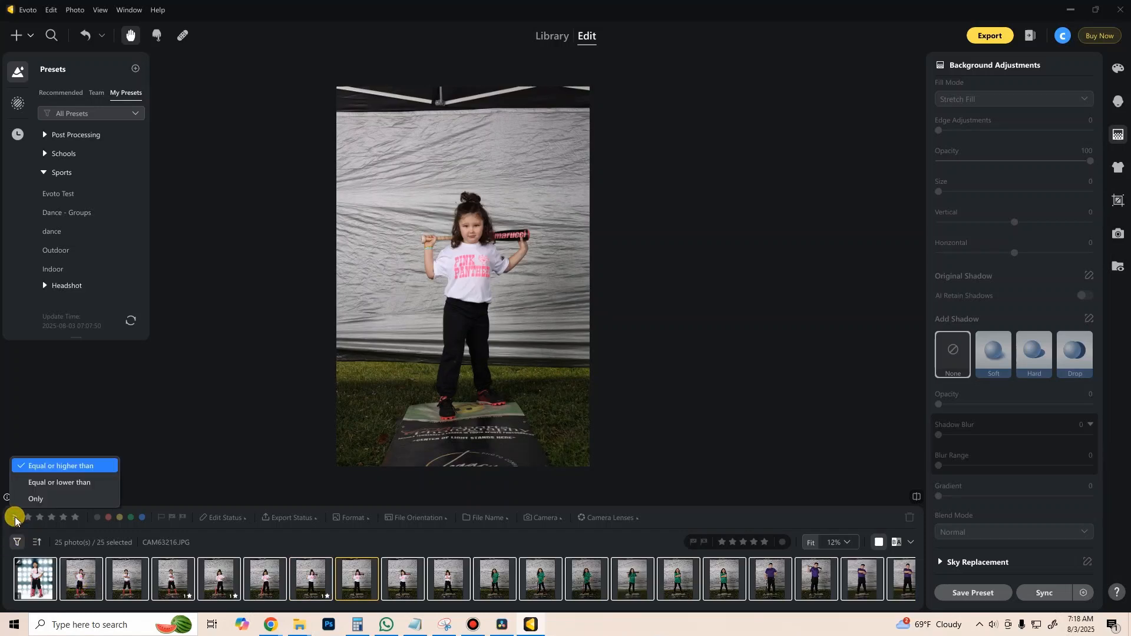
left_click(41, 499)
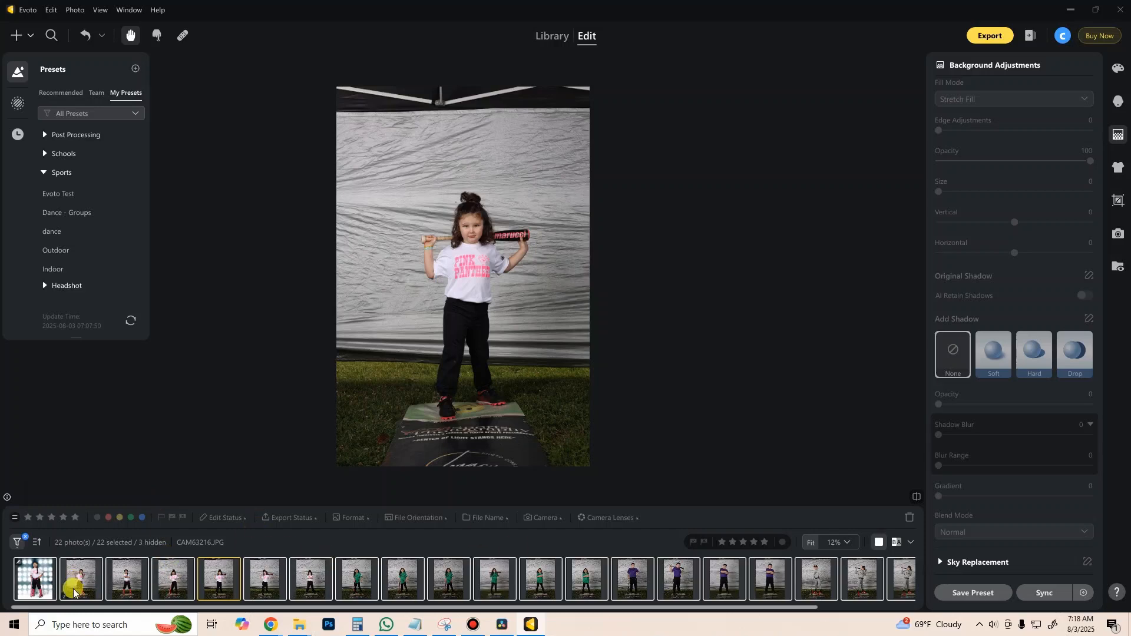
left_click(37, 574)
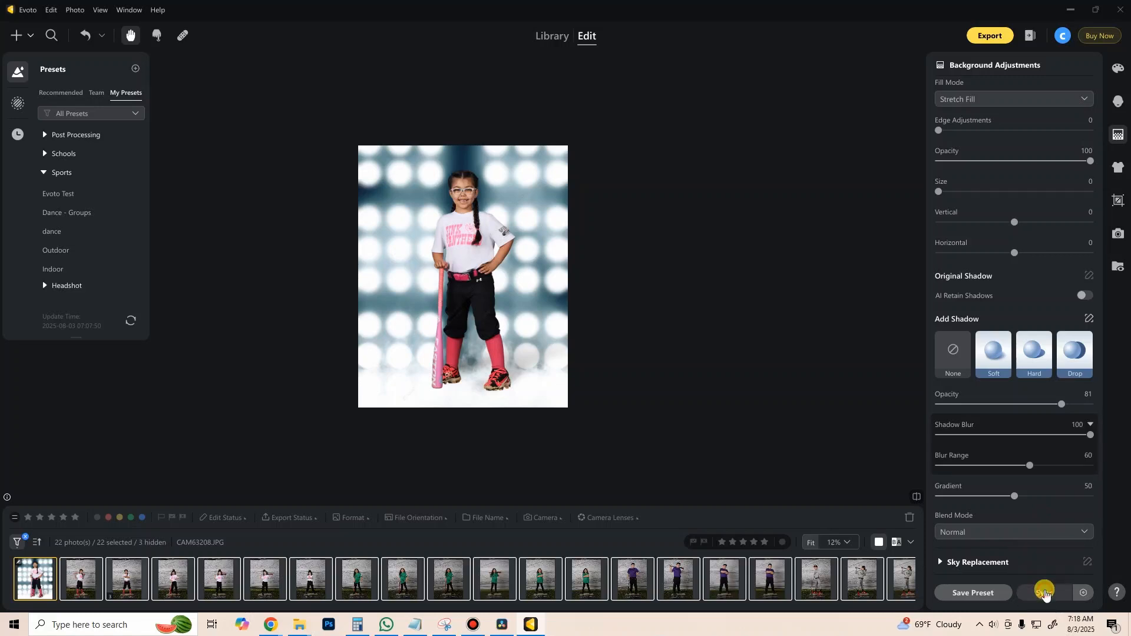
left_click(1045, 593)
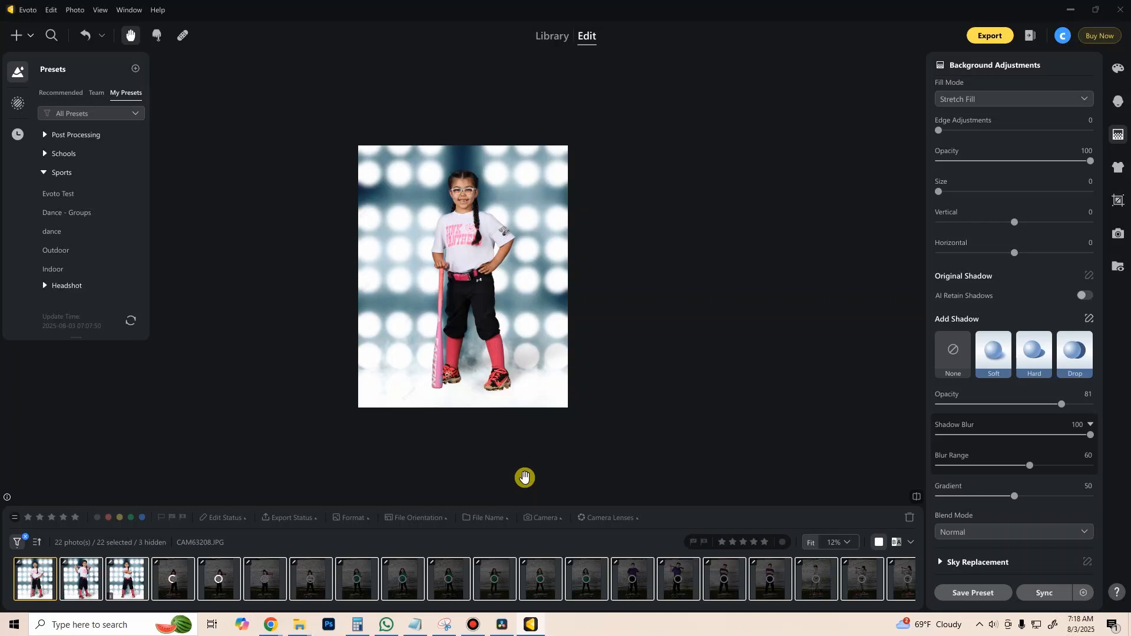
Check which adjustment groups the sync includes and review the backdrop and crop on several synced photos.
left_click(1090, 599)
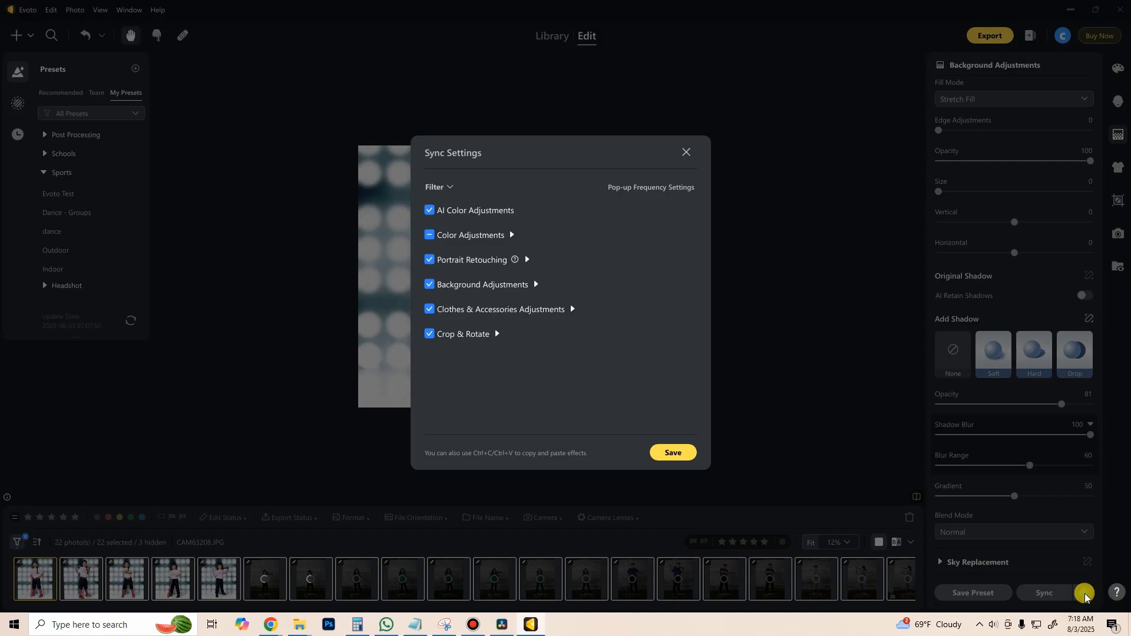
left_click(685, 152)
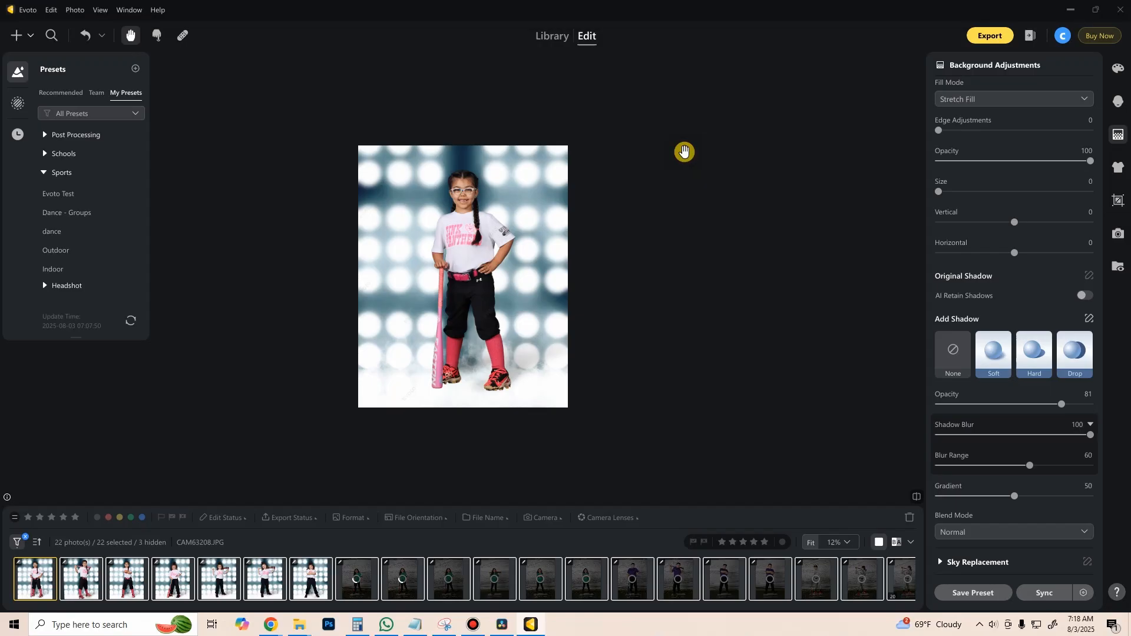
left_click(83, 580)
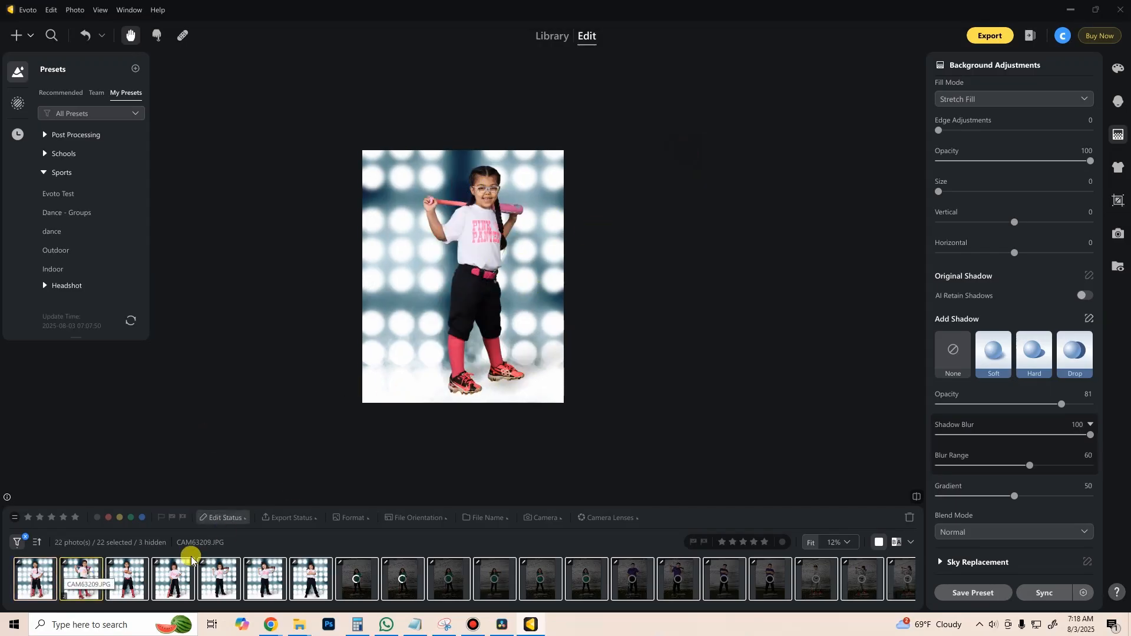
left_click(178, 574)
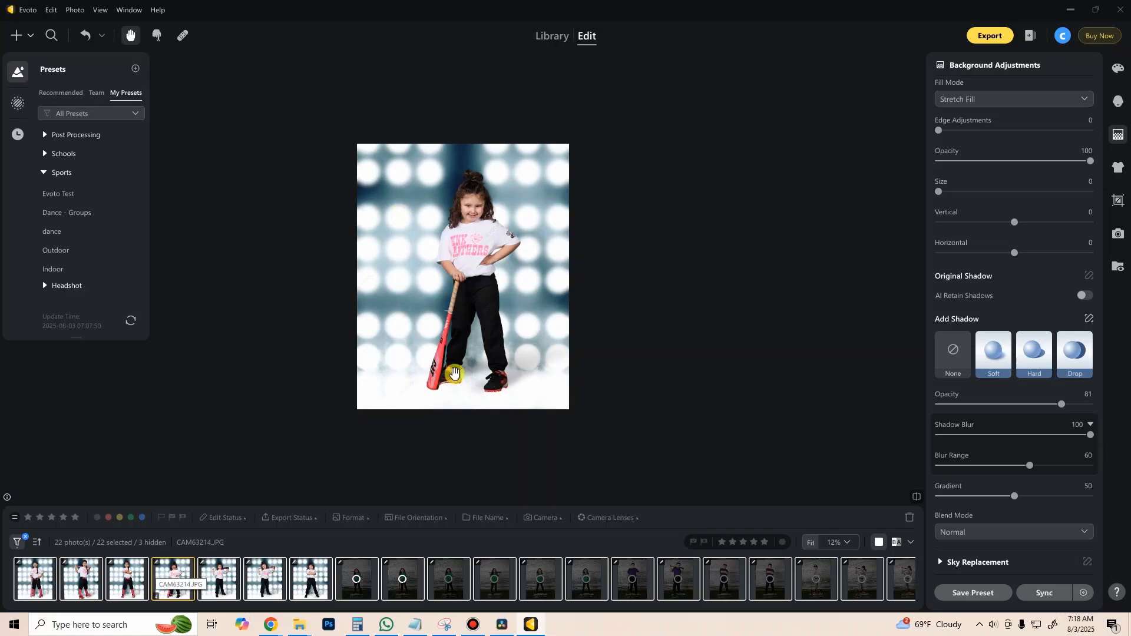
left_click(360, 577)
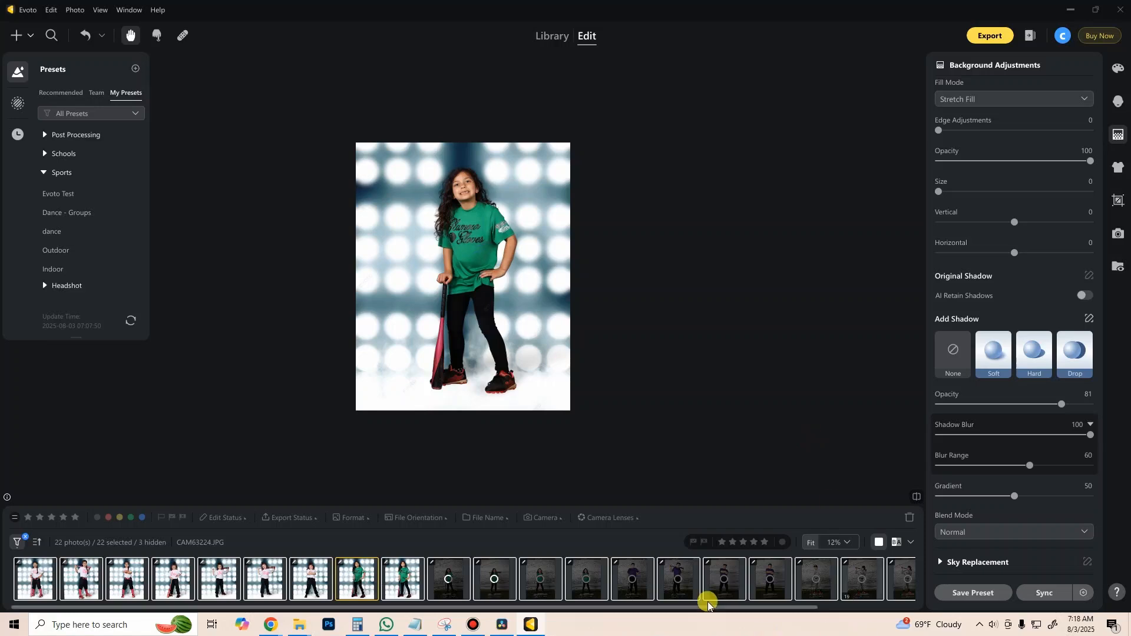
left_click(684, 576)
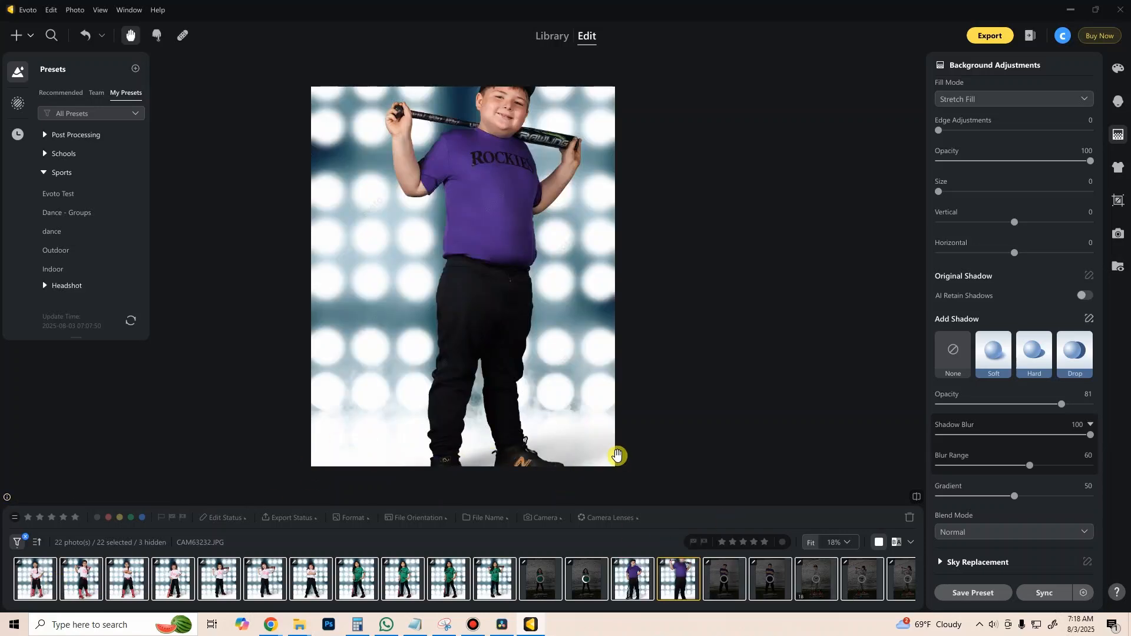
left_click(628, 583)
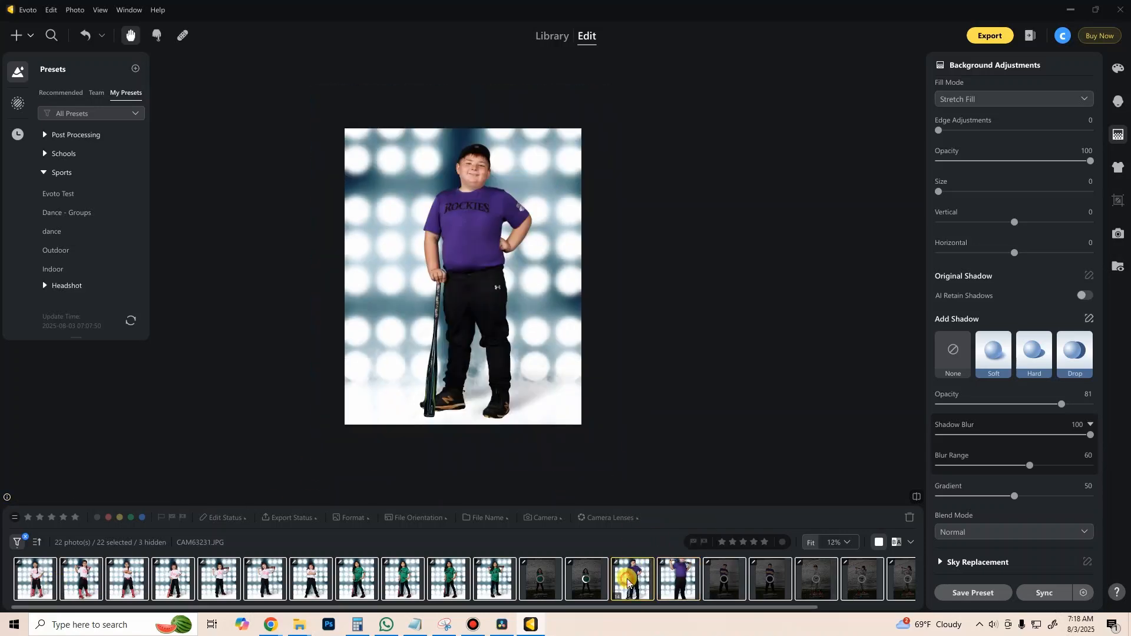
left_click(678, 585)
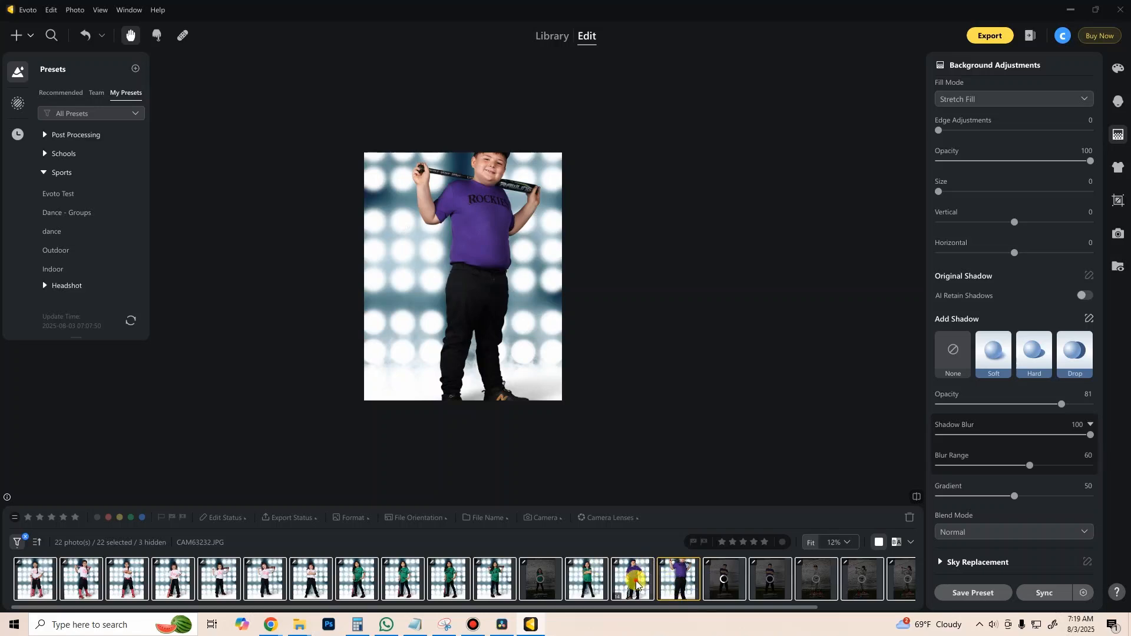
left_click(644, 583)
Enlarge and reposition the crop of CAM63232 to include the boy's head and feet, about 5.6% top and 2.5% bottom margin, and apply it.
left_click(670, 581)
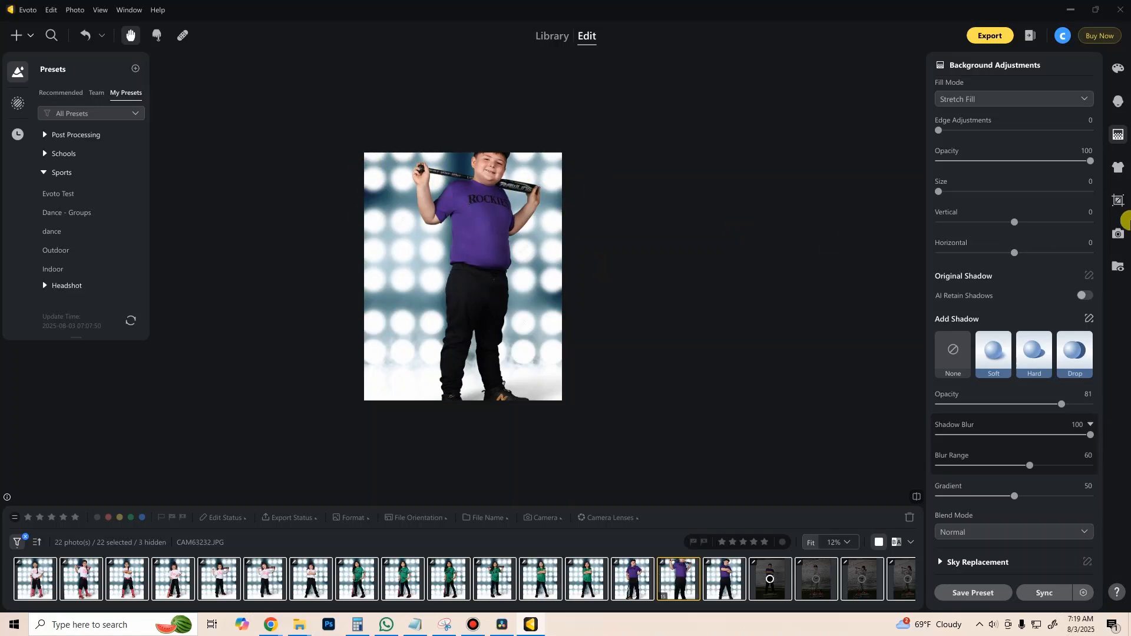
left_click(1118, 200)
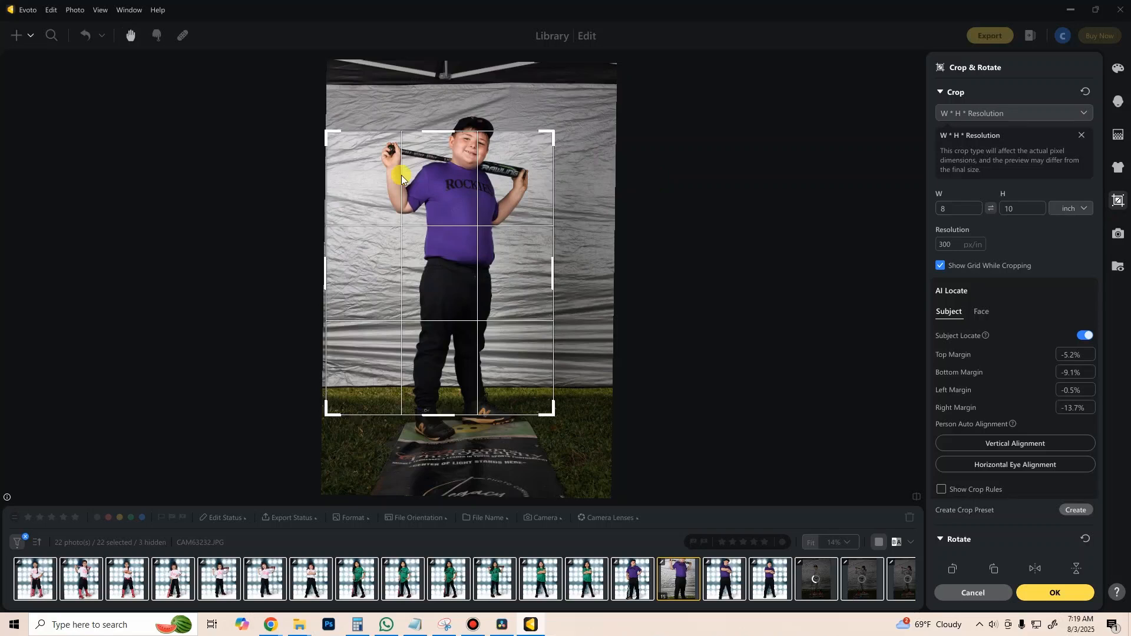
left_click_drag(553, 137, 606, 100)
left_click_drag(484, 180, 508, 160)
left_click_drag(471, 394, 477, 428)
left_click(1037, 591)
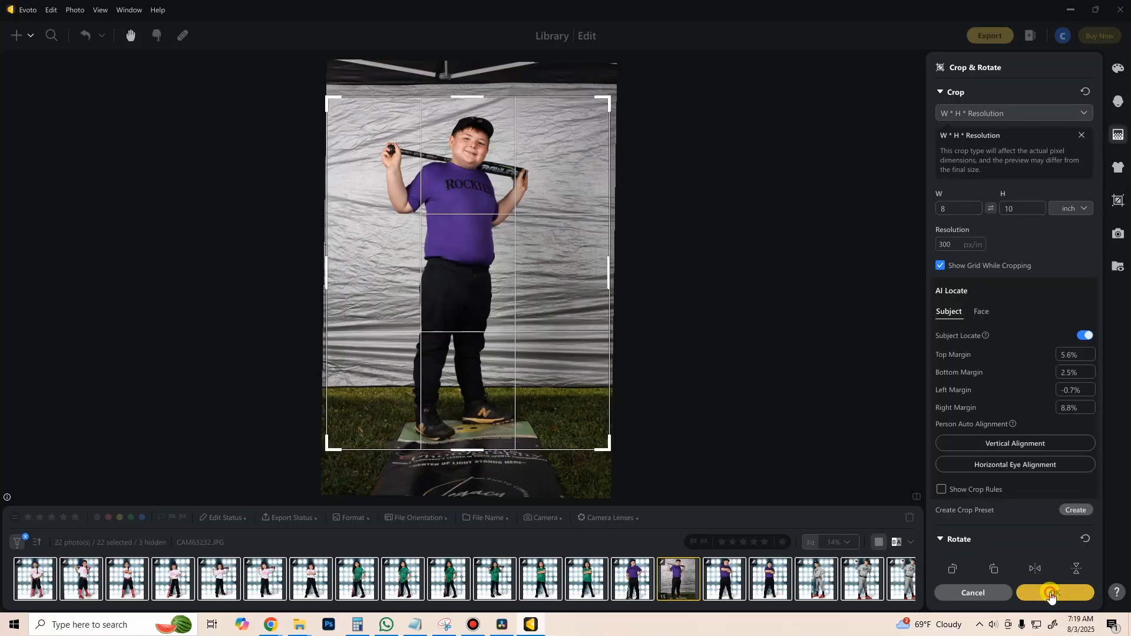
Shift the crop of CAM63209 to centre the girl, with about 2.2% left and 6.9% right margin, and apply it.
left_click(813, 575)
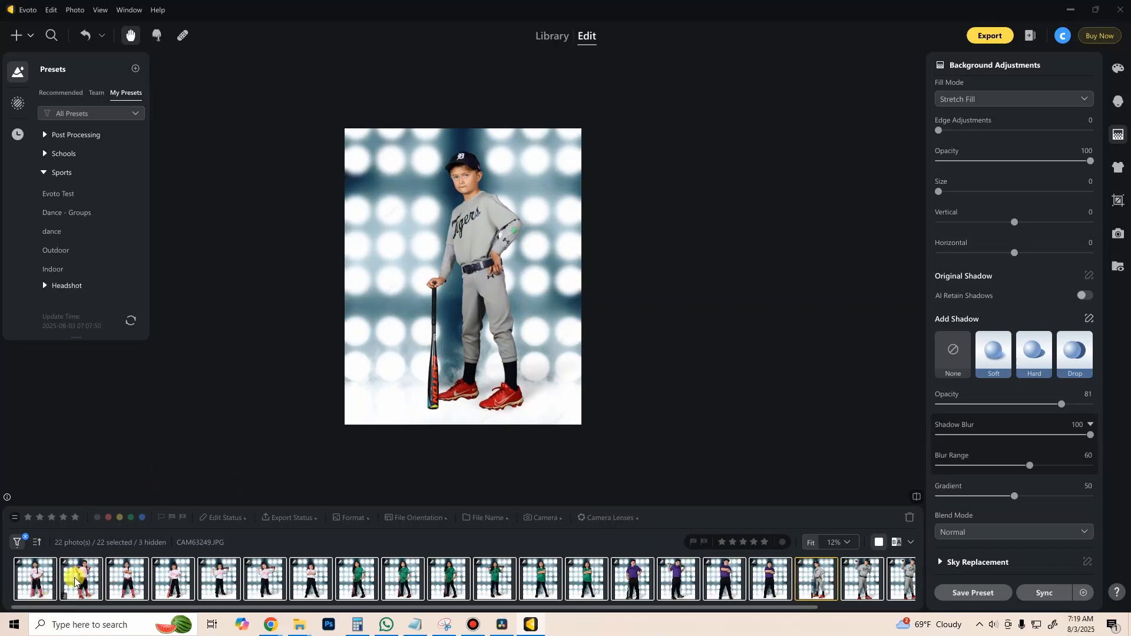
left_click(77, 581)
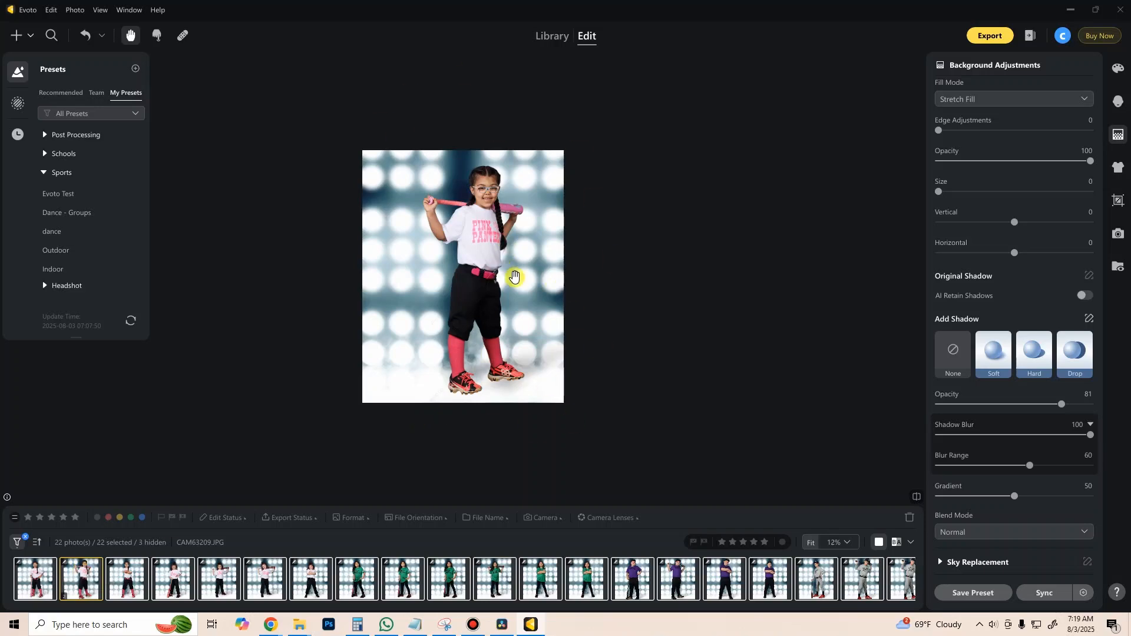
left_click(1118, 201)
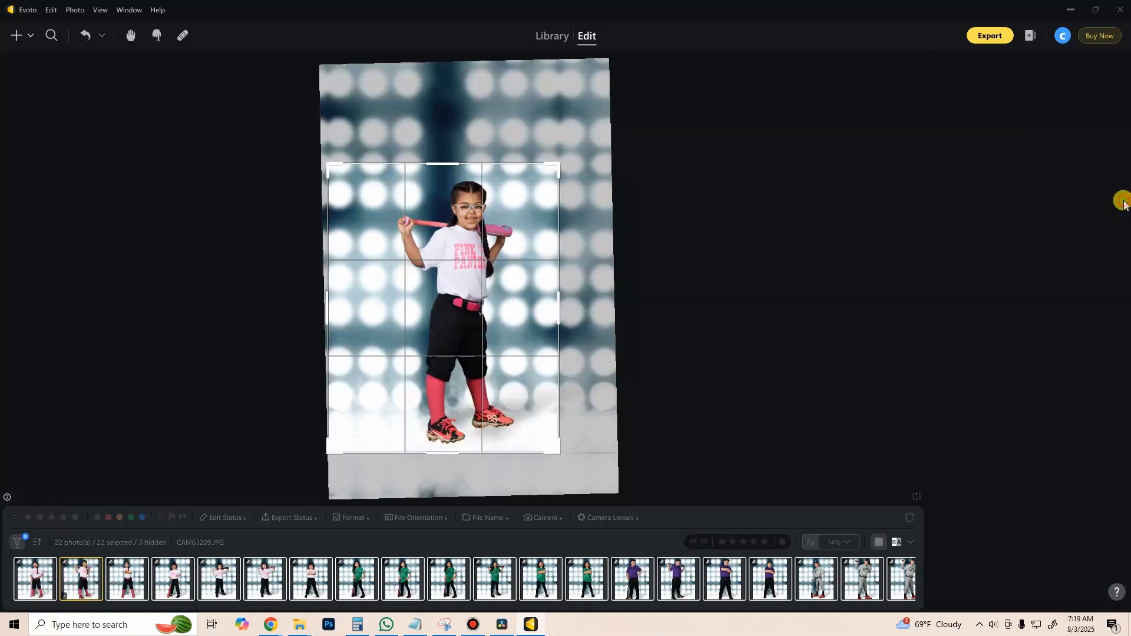
left_click_drag(493, 356, 510, 355)
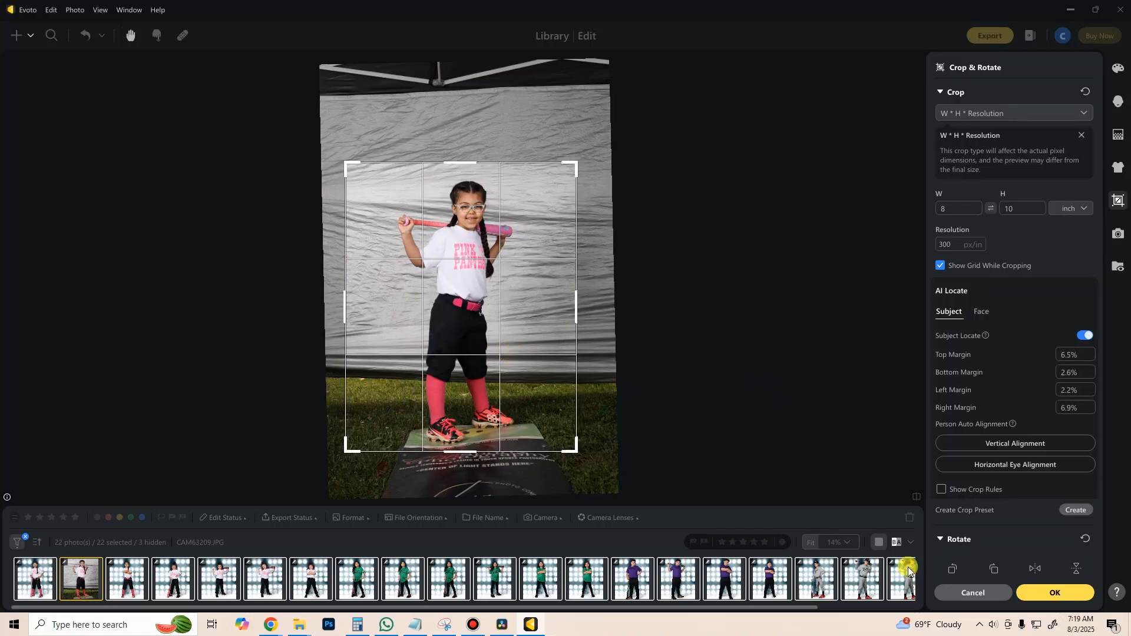
left_click(1051, 592)
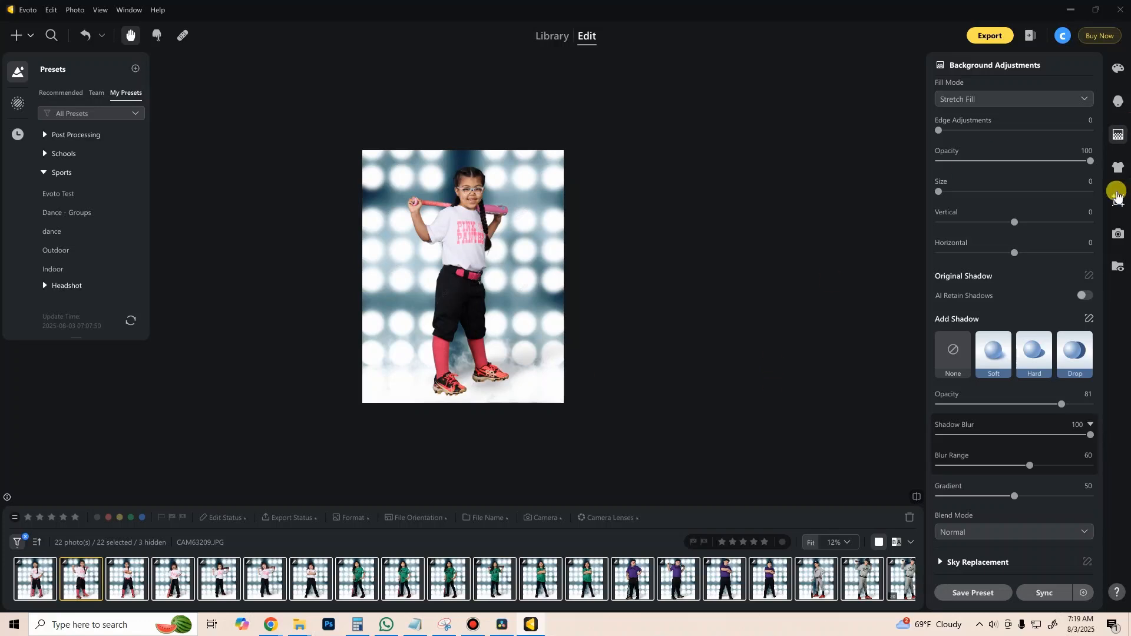
left_click(1118, 201)
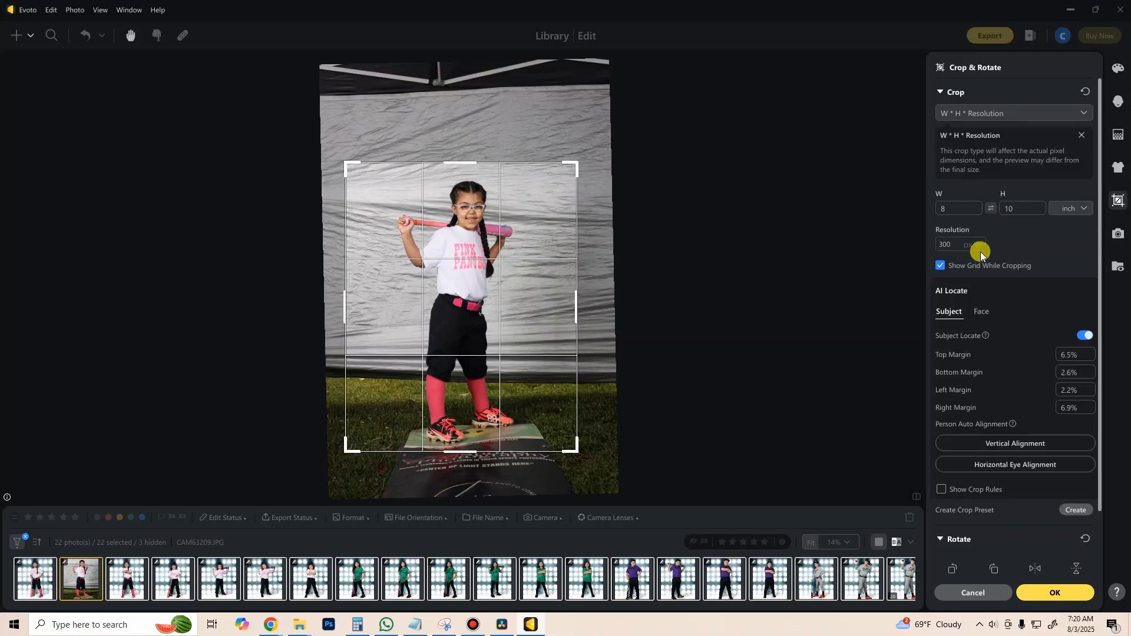
left_click(1117, 200)
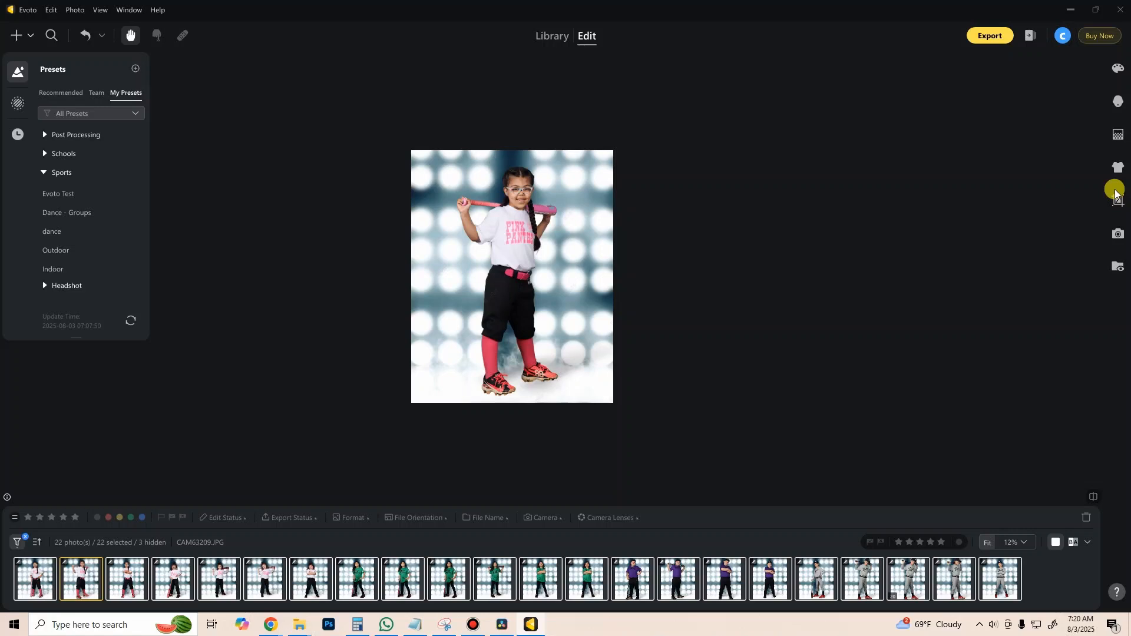
Replace the custom sports backdrop of the first photo, CAM63208, with the recommended Transparent backdrop.
left_click(1118, 135)
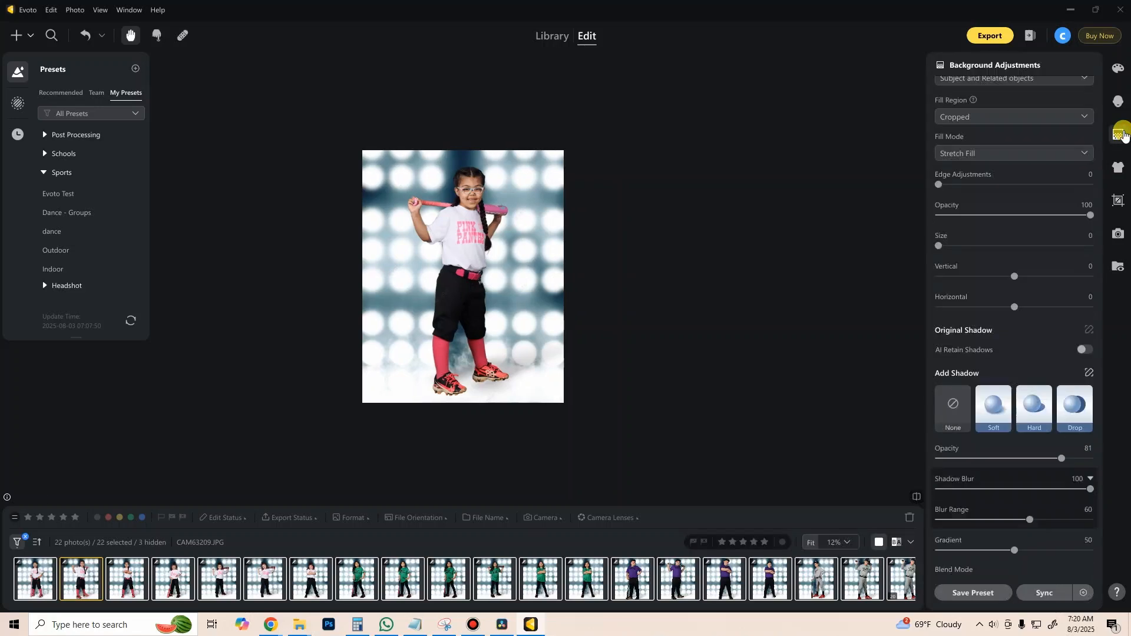
scroll(1042, 238, "up", 5)
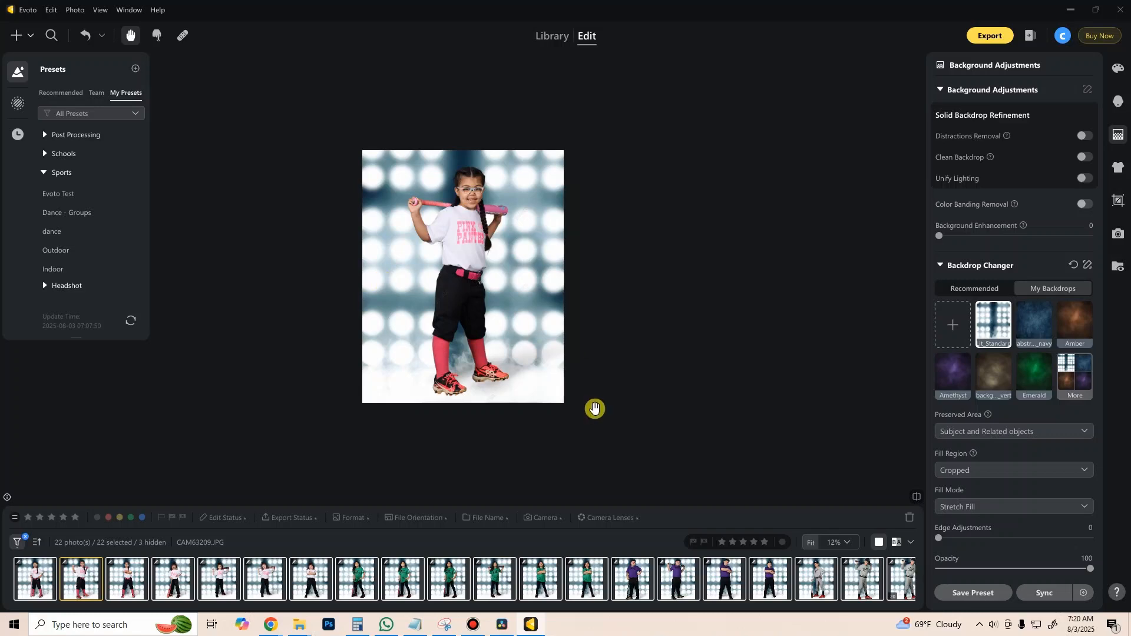
left_click(49, 578)
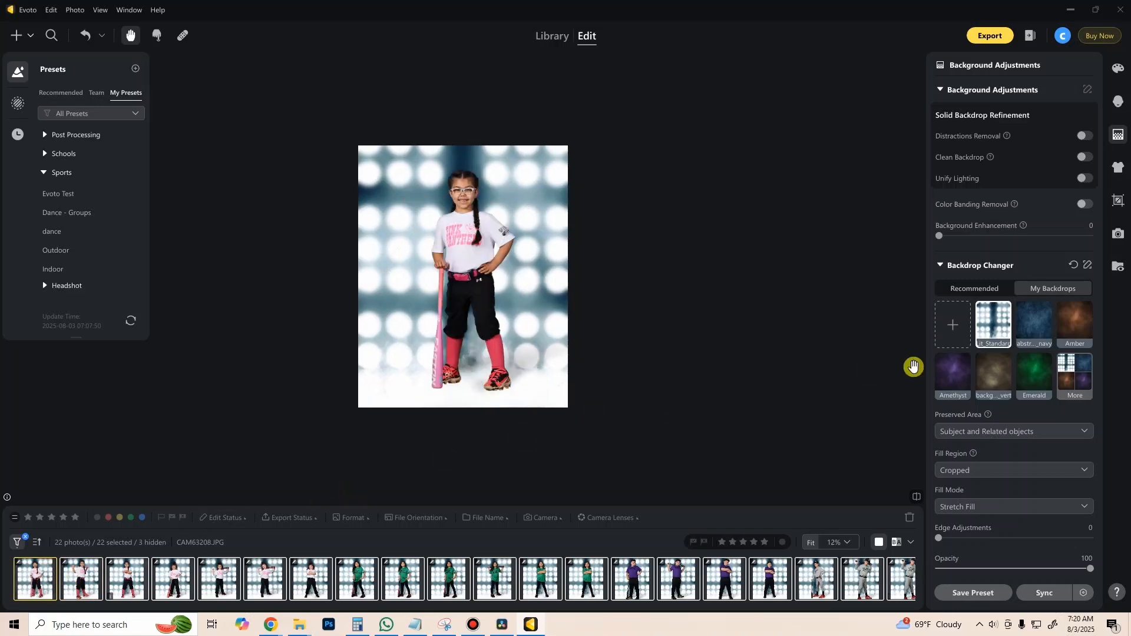
left_click(977, 288)
left_click(955, 324)
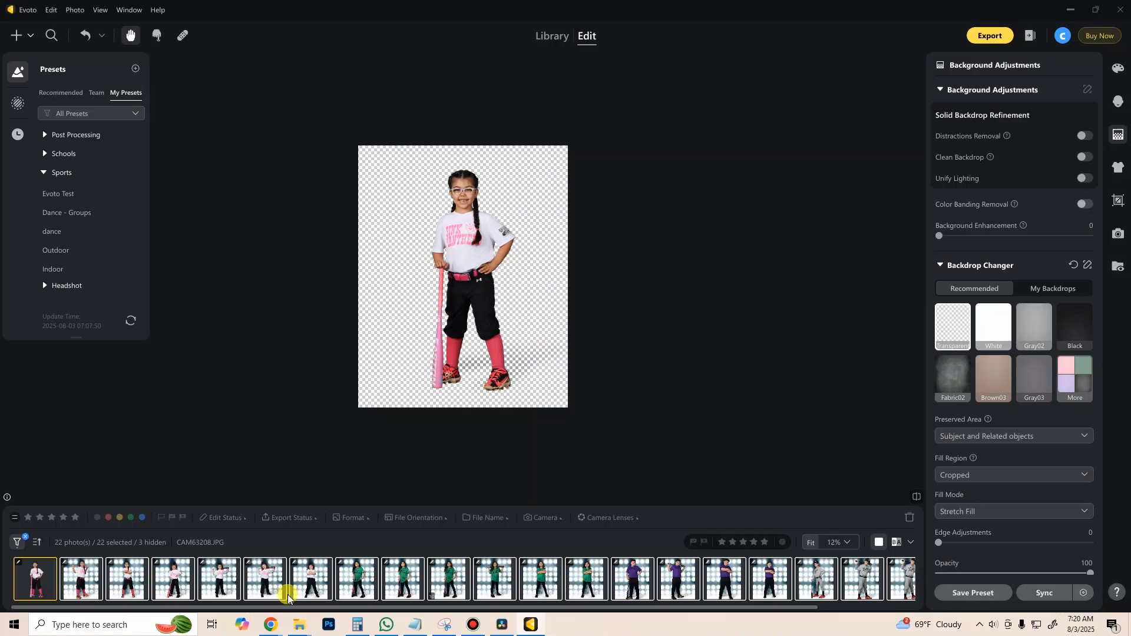
Review the export settings for the selected photos and close them without exporting.
left_click(1001, 37)
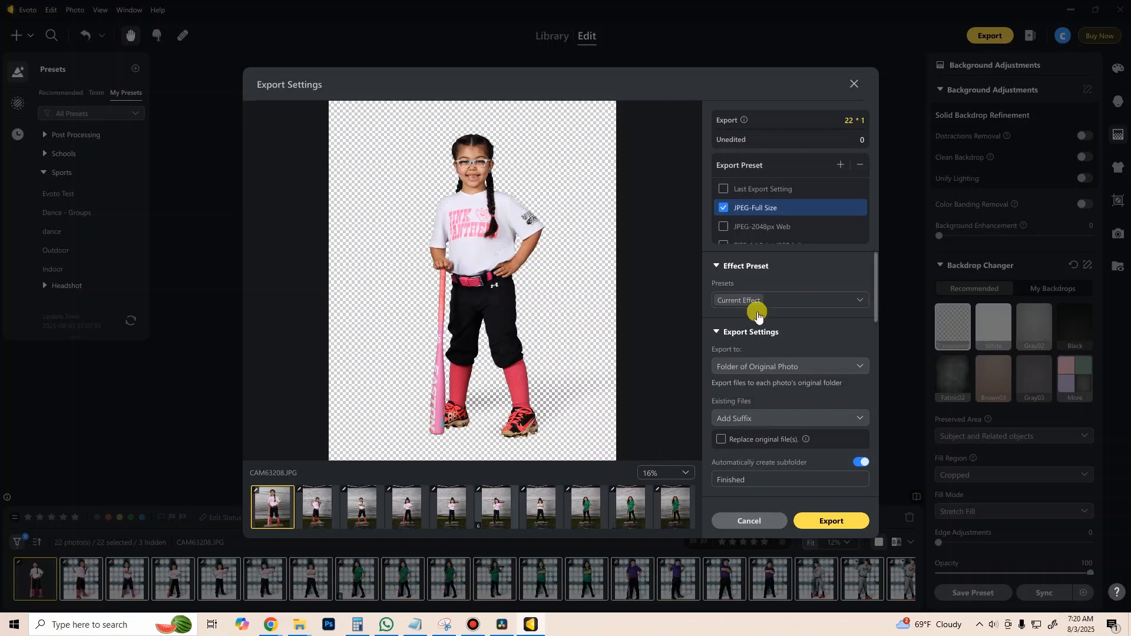
left_click(765, 527)
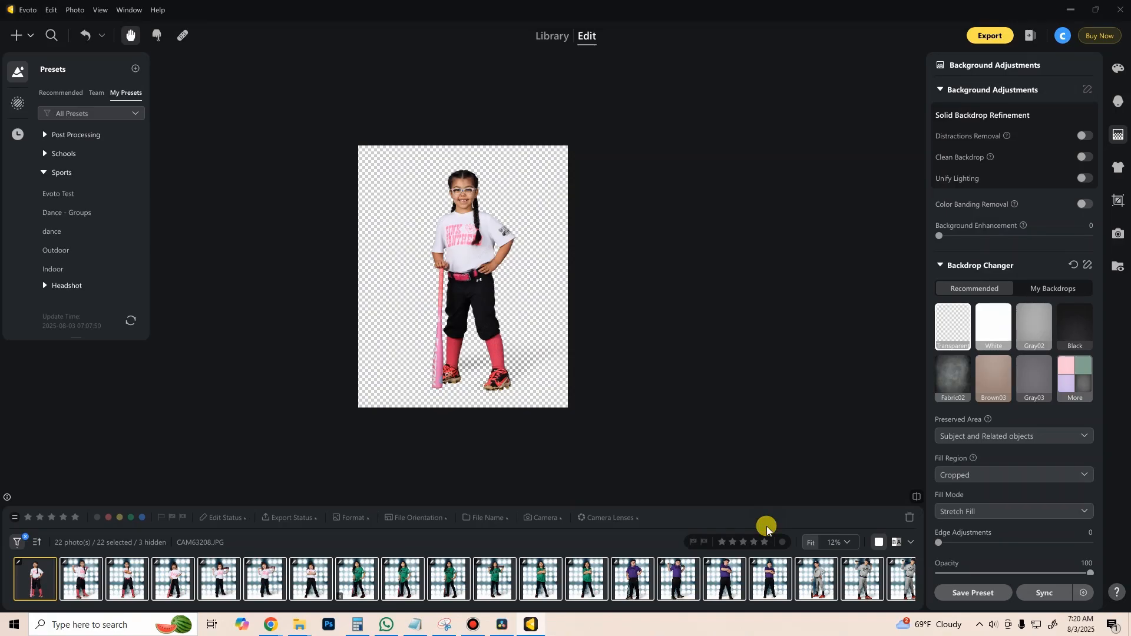